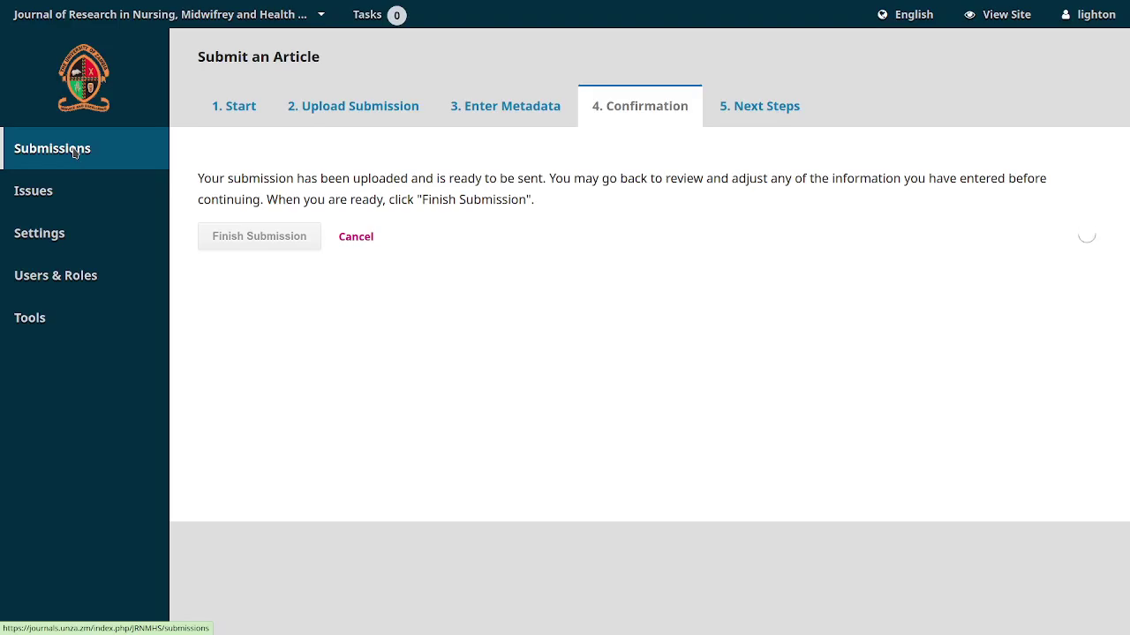
- Open the journal's submissions, view all active ones, and return to and reload My Queue
{"action": "left_click", "coordinate": [75, 152]}
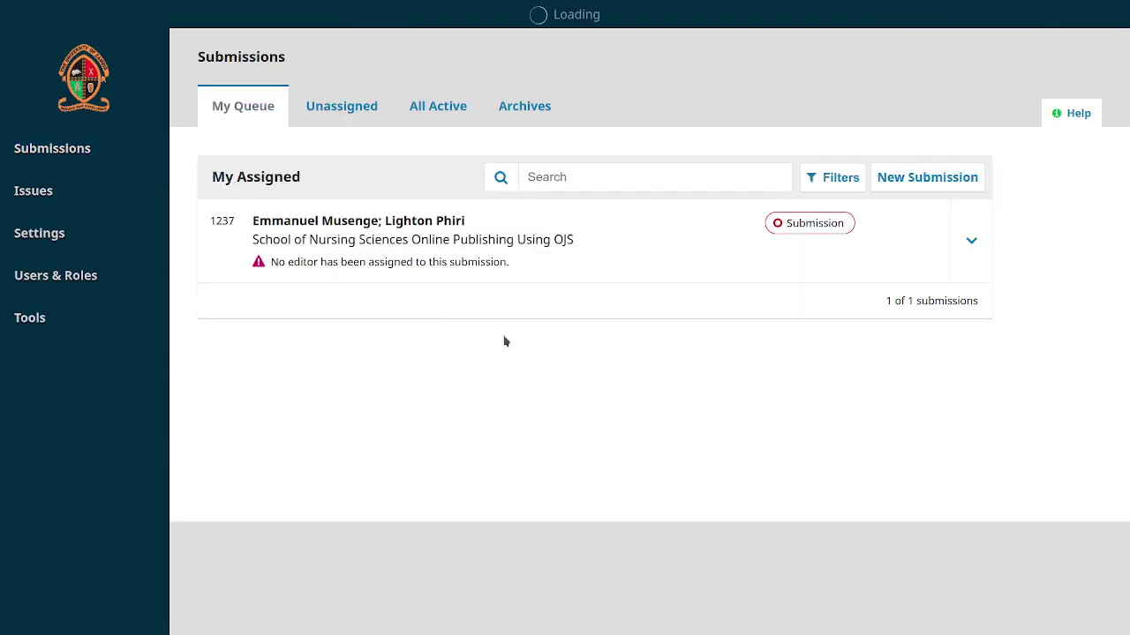
{"action": "left_click", "coordinate": [422, 107]}
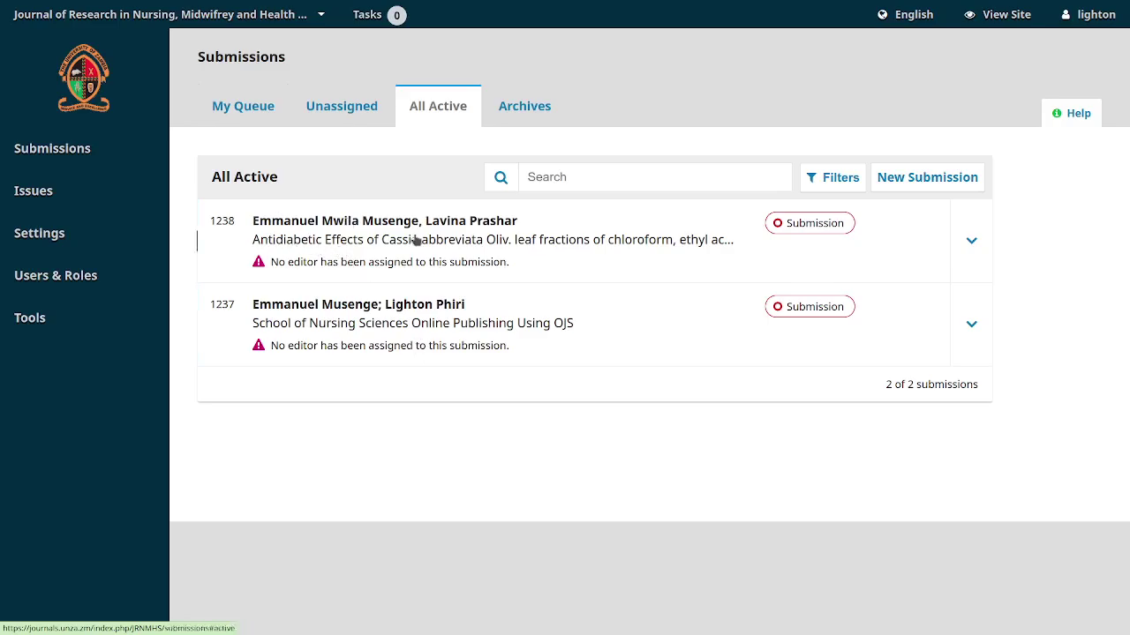
{"action": "left_click", "coordinate": [256, 108]}
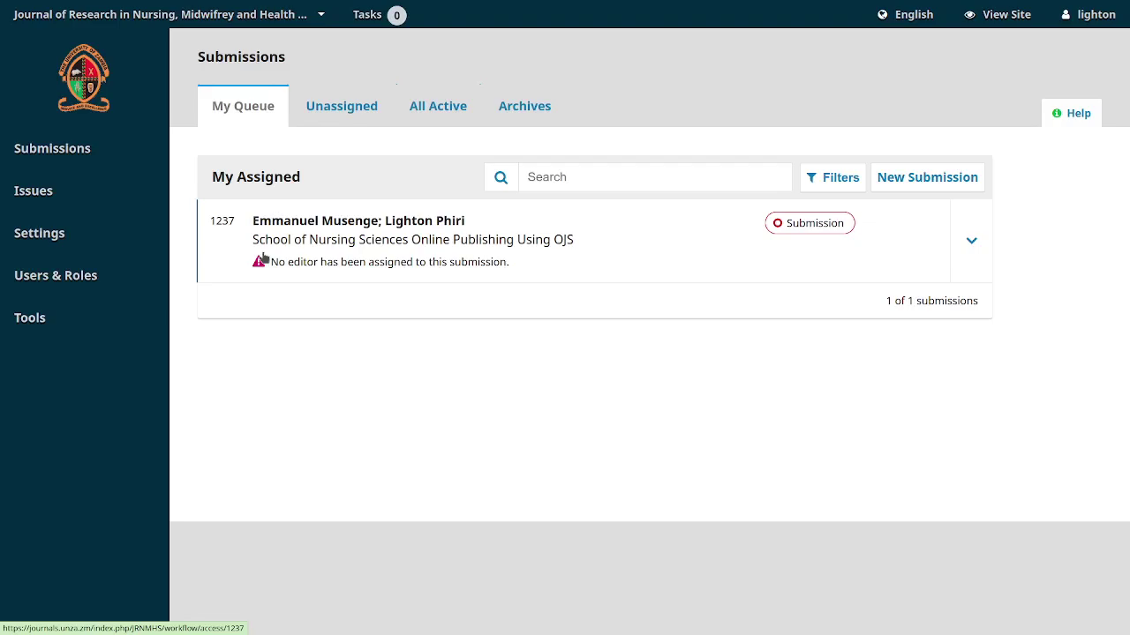
{"action": "left_click", "coordinate": [70, 150]}
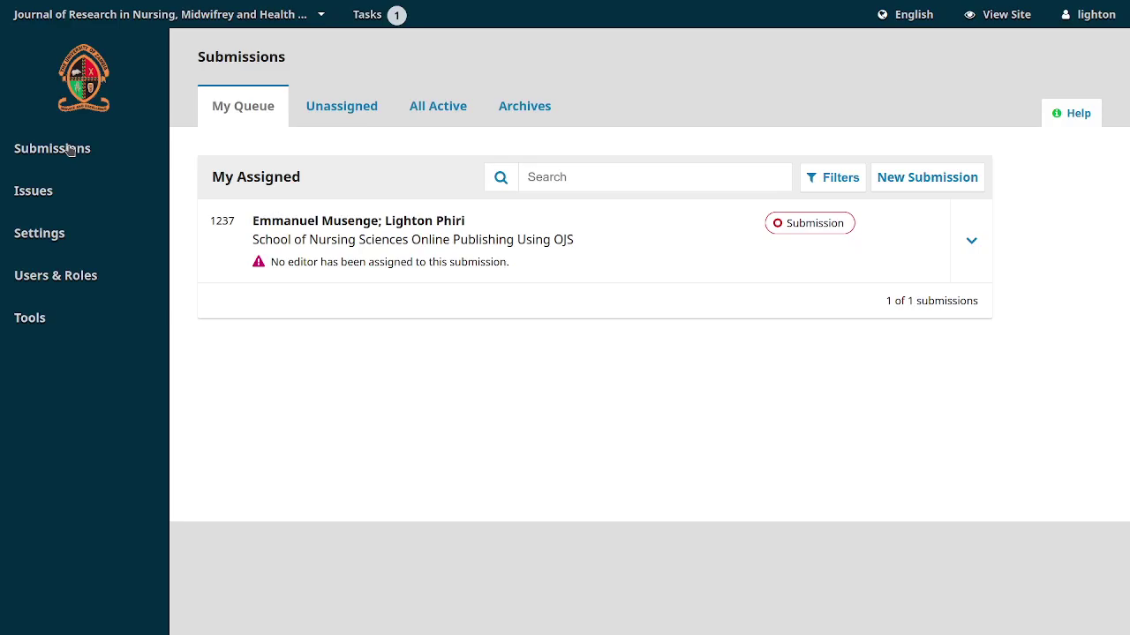
{"action": "mouse_move", "coordinate": [85, 210]}
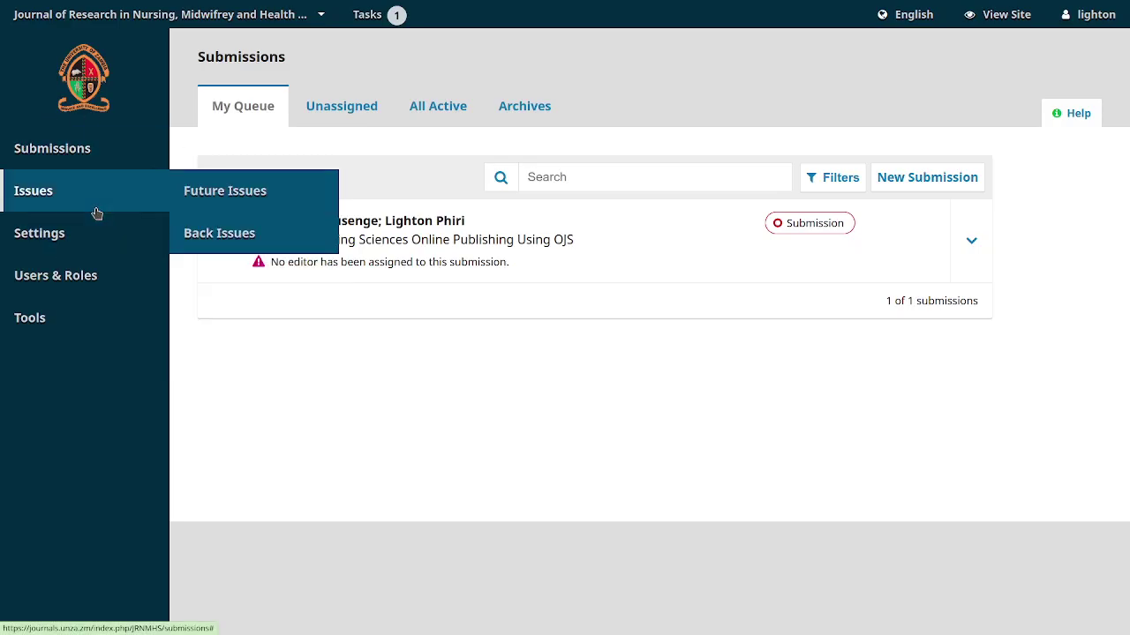
{"action": "key", "text": "alt+Tab"}
{"action": "key", "text": "alt+Tab"}
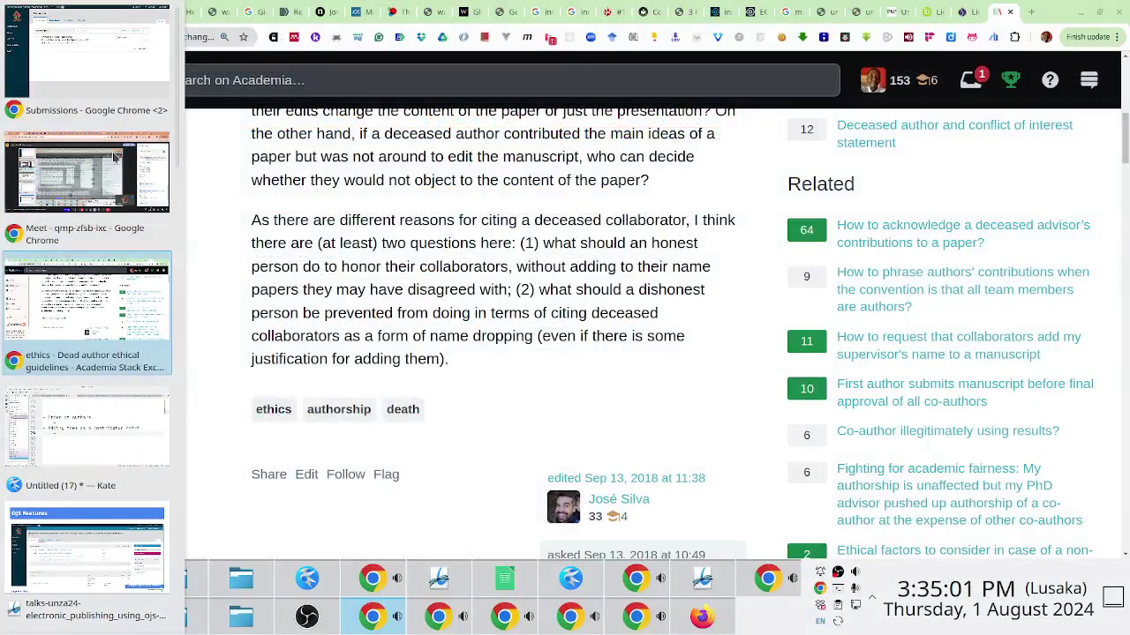
{"action": "key", "text": "alt+Tab"}
{"action": "key", "text": "alt+Tab"}
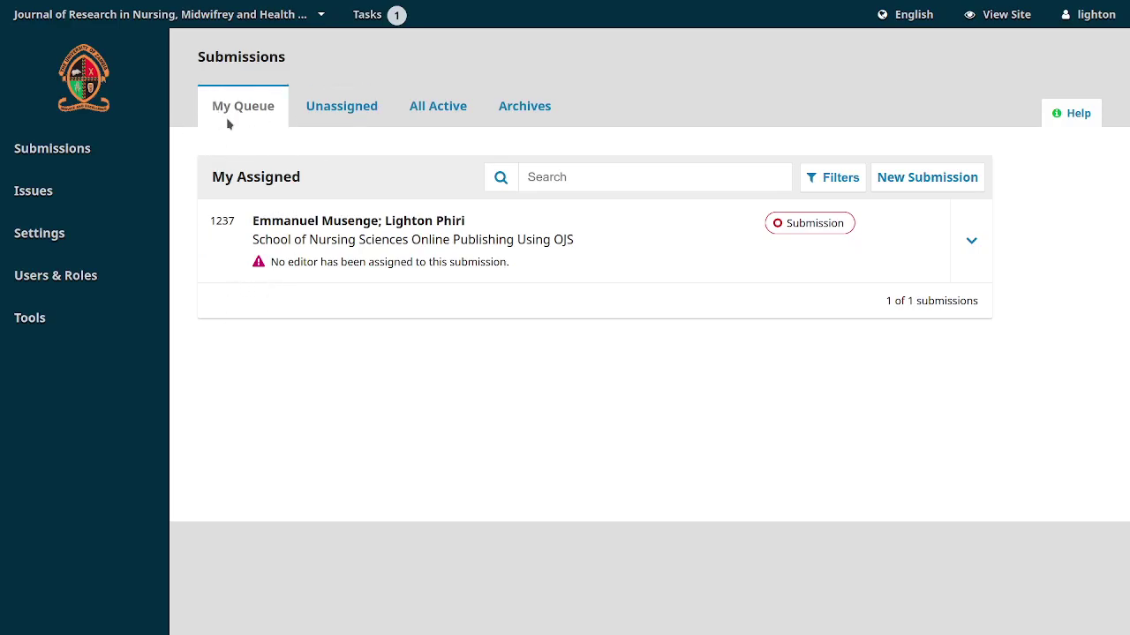
- Look through the Unassigned, All Active and Archives submission lists, ending on My Queue
{"action": "left_click", "coordinate": [345, 112]}
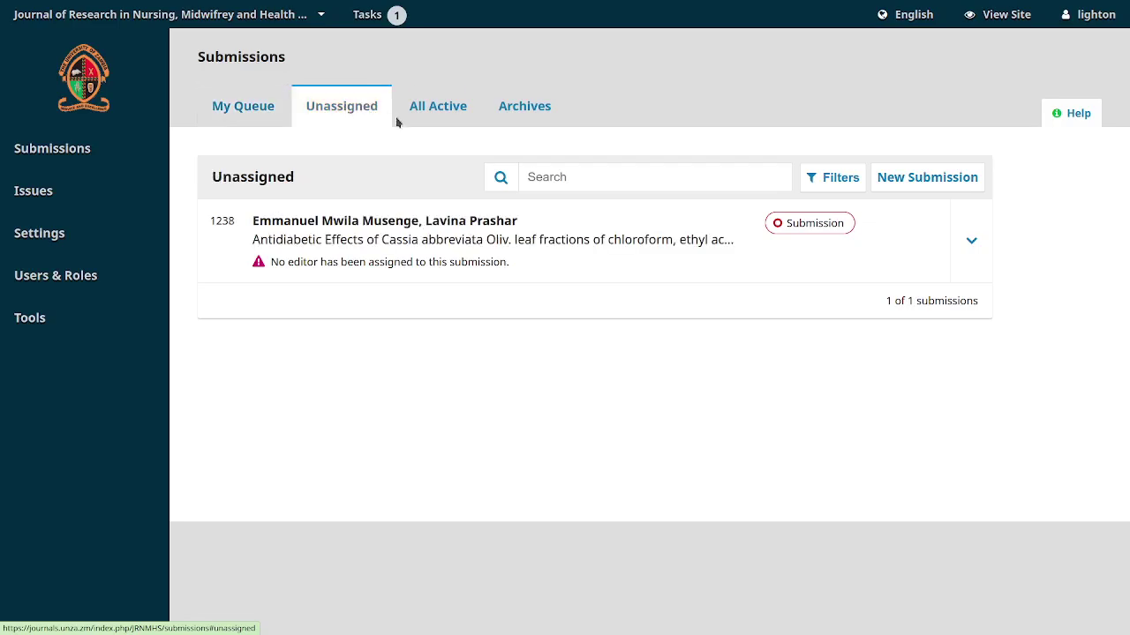
{"action": "left_click", "coordinate": [437, 112]}
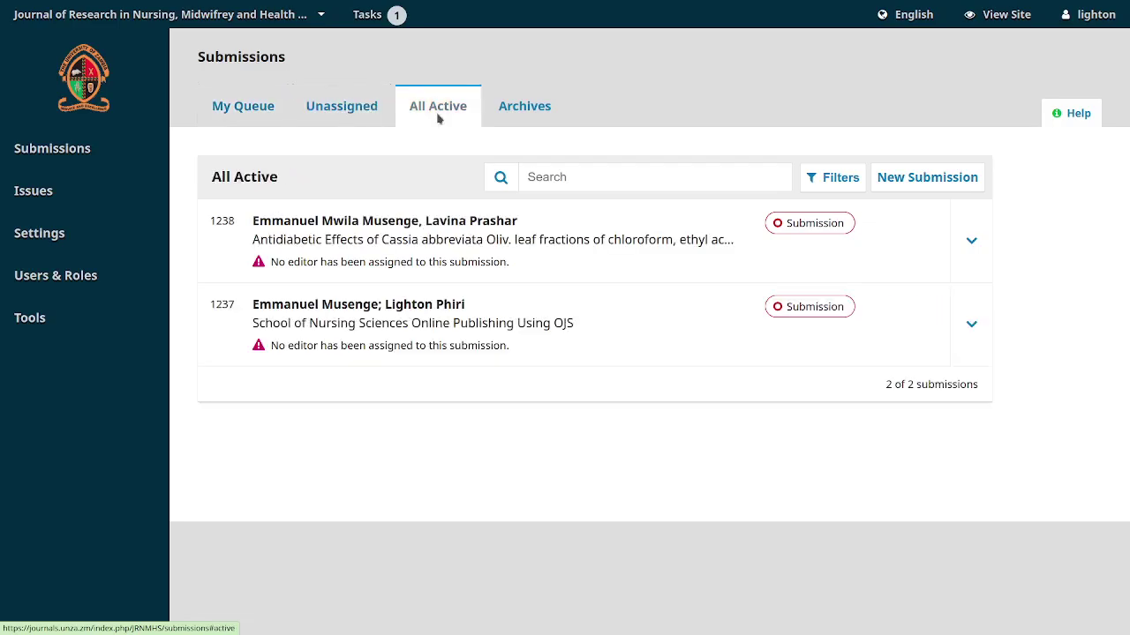
{"action": "left_click", "coordinate": [509, 115]}
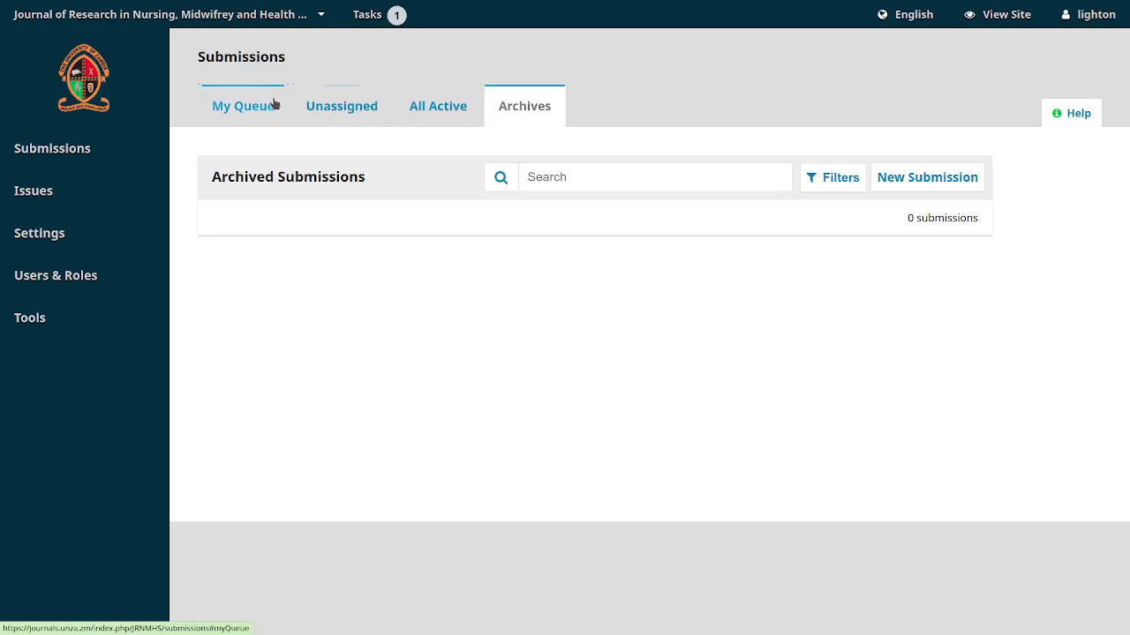
{"action": "left_click", "coordinate": [240, 94]}
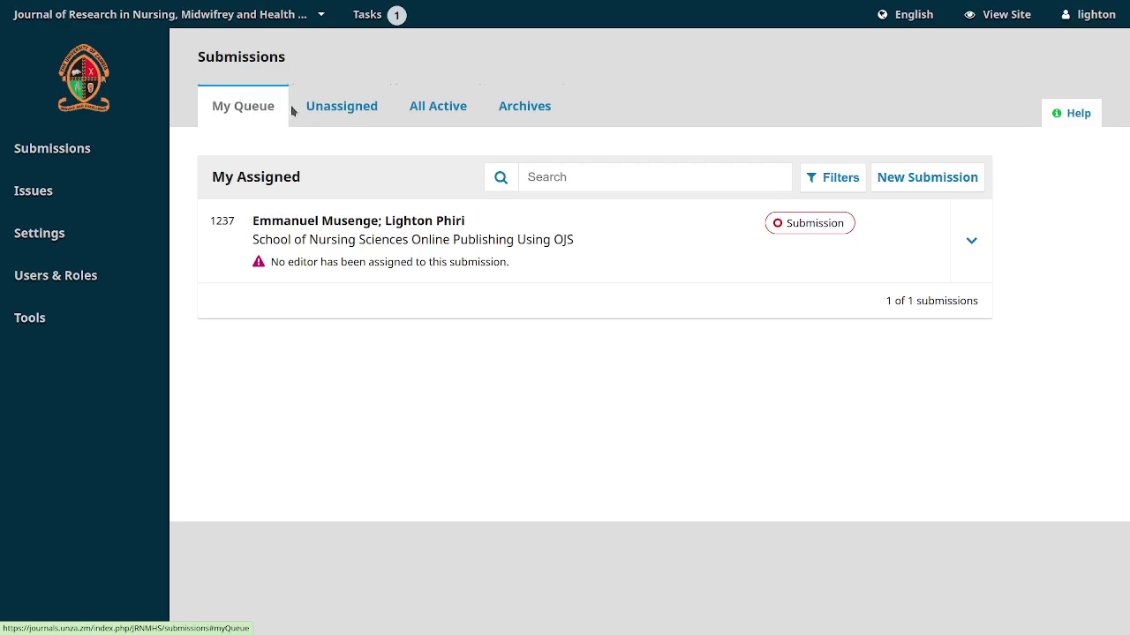
{"action": "left_click", "coordinate": [340, 105]}
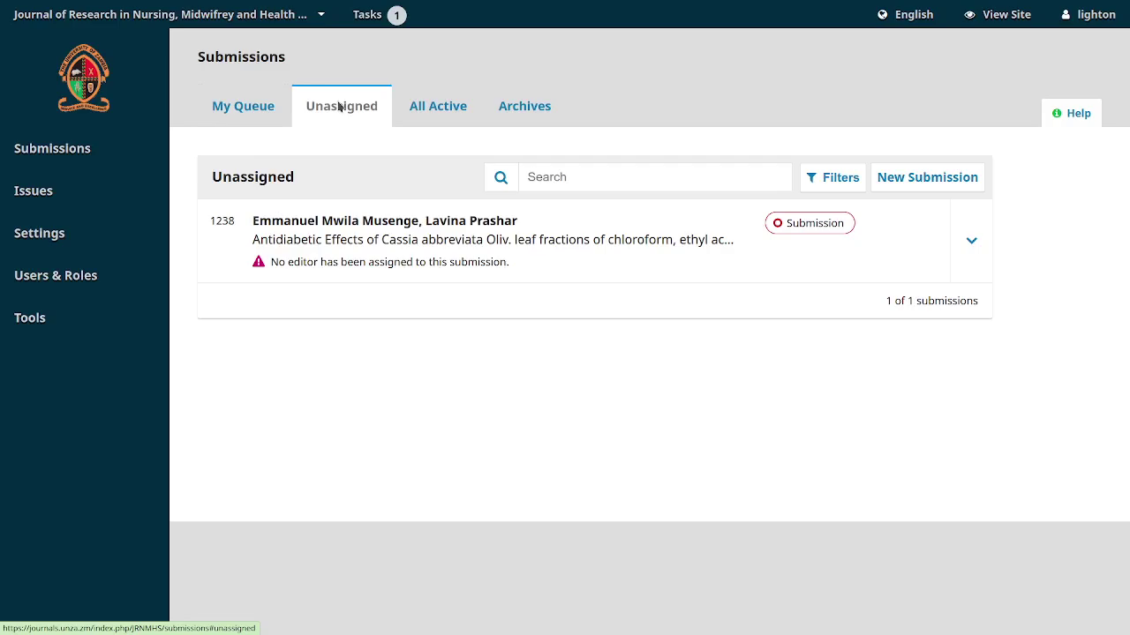
{"action": "left_click", "coordinate": [439, 108]}
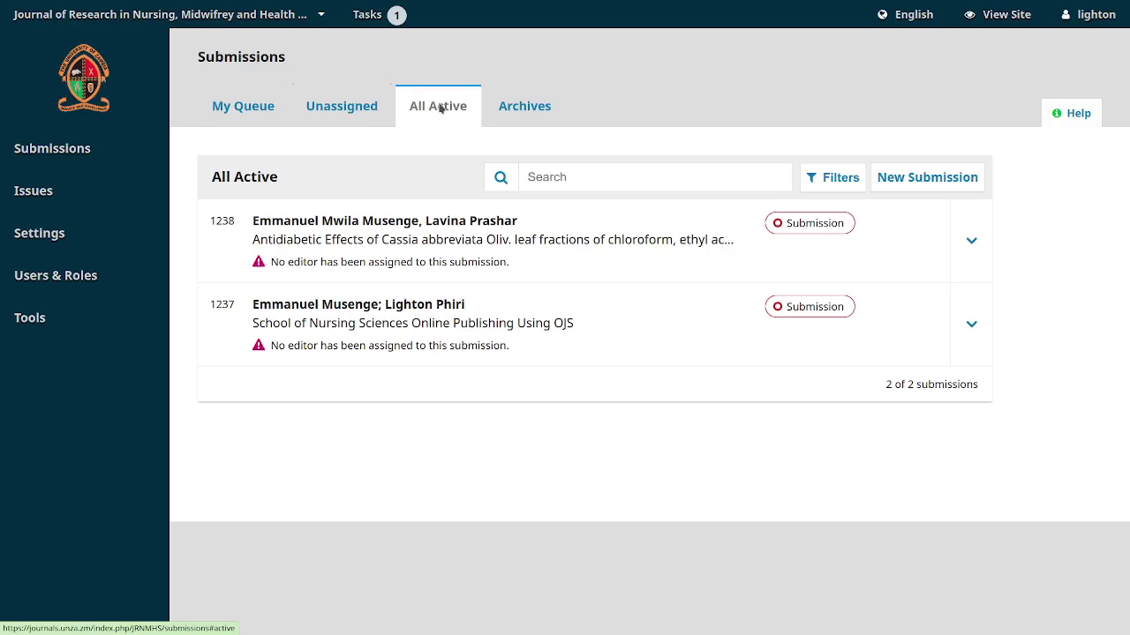
{"action": "left_click", "coordinate": [518, 106]}
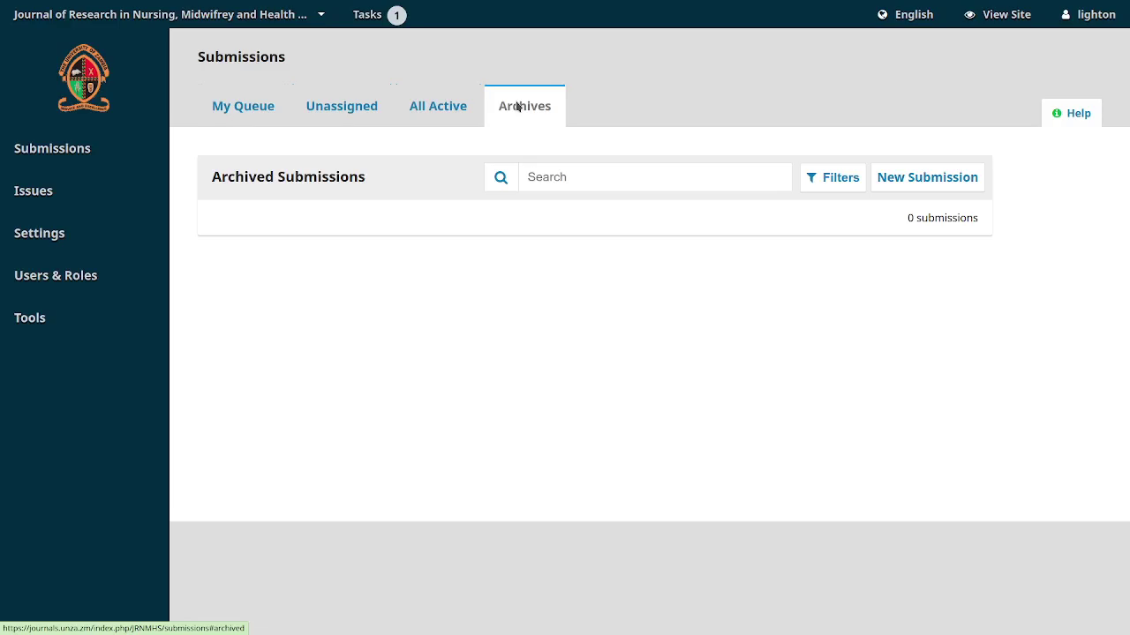
{"action": "key", "text": "alt+Tab"}
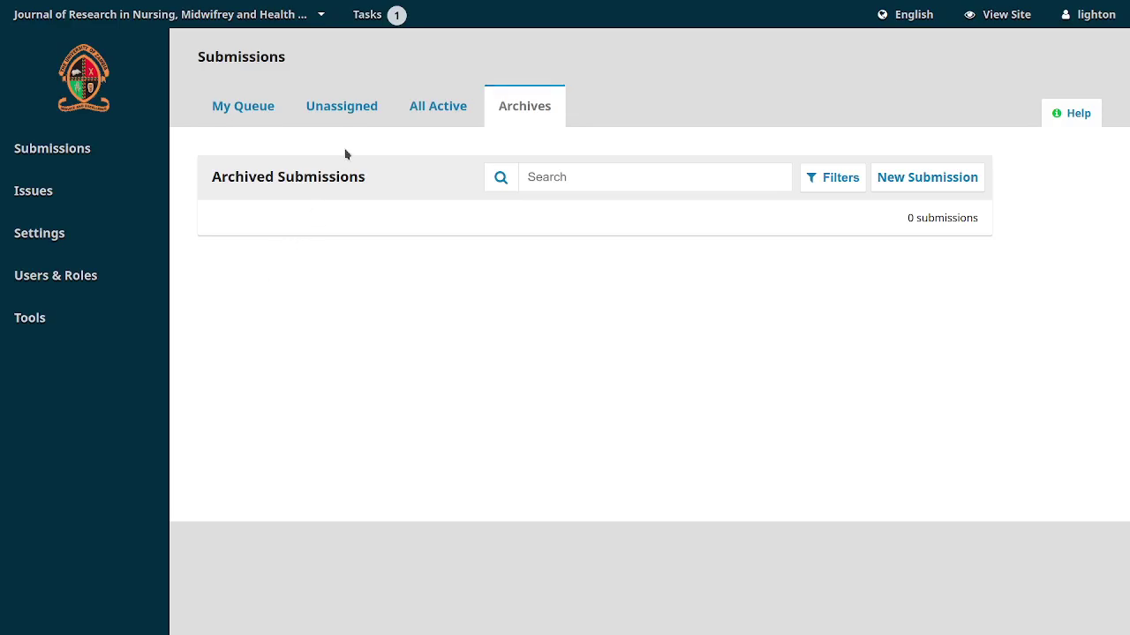
{"action": "left_click", "coordinate": [245, 112]}
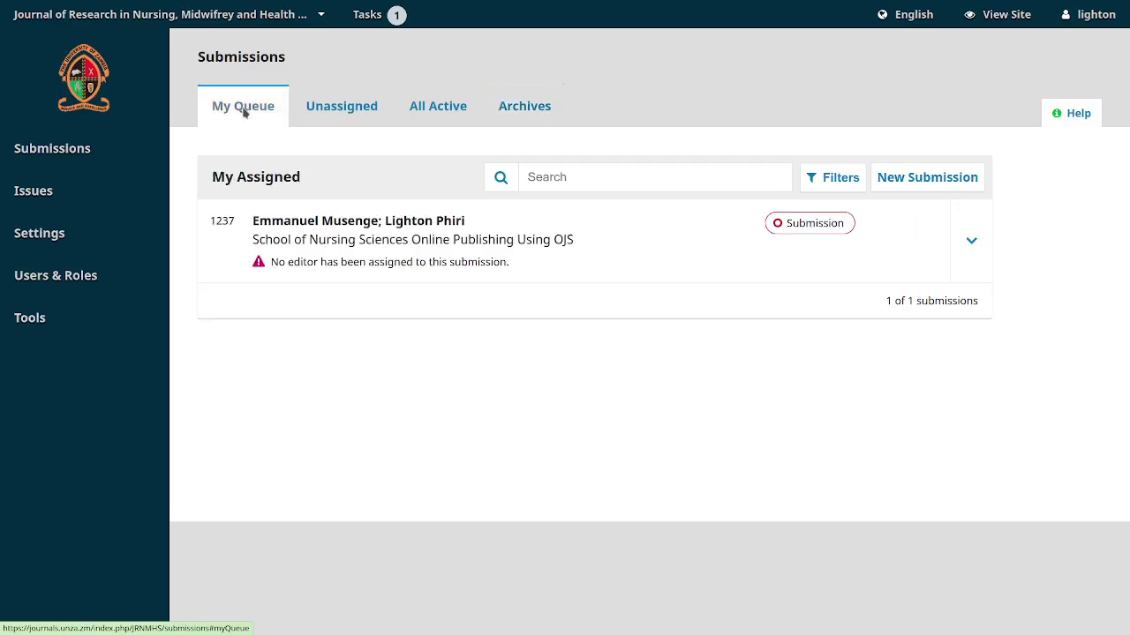
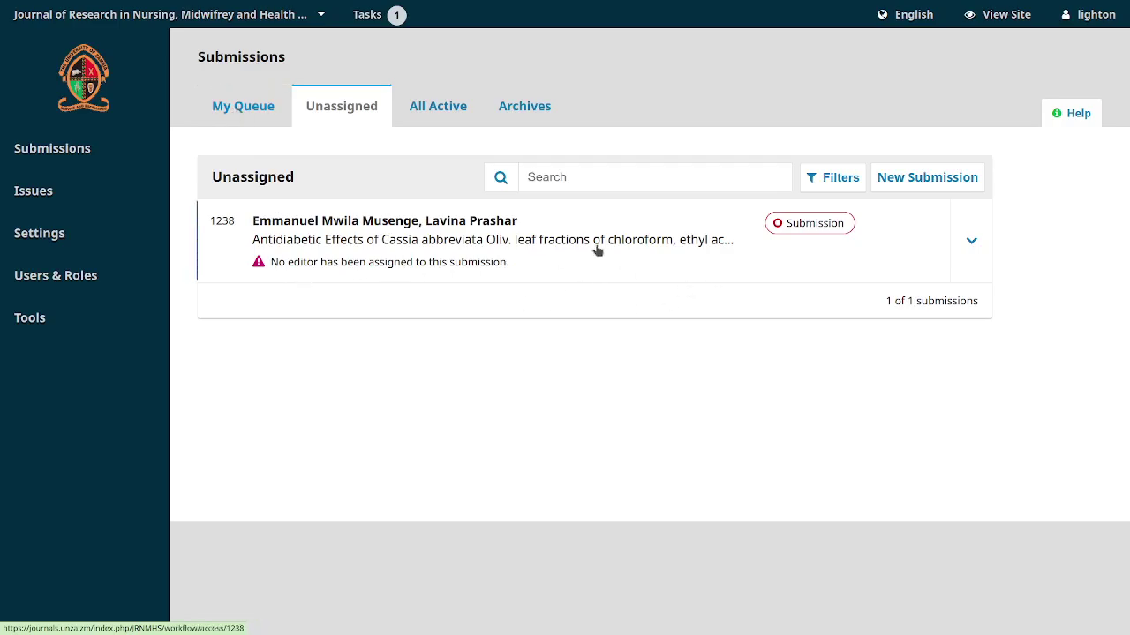
- Expand the unassigned "Antidiabetic Effects of Cassia abbreviata" submission and examine its activity history, including the file upload event
{"action": "left_click", "coordinate": [969, 237]}
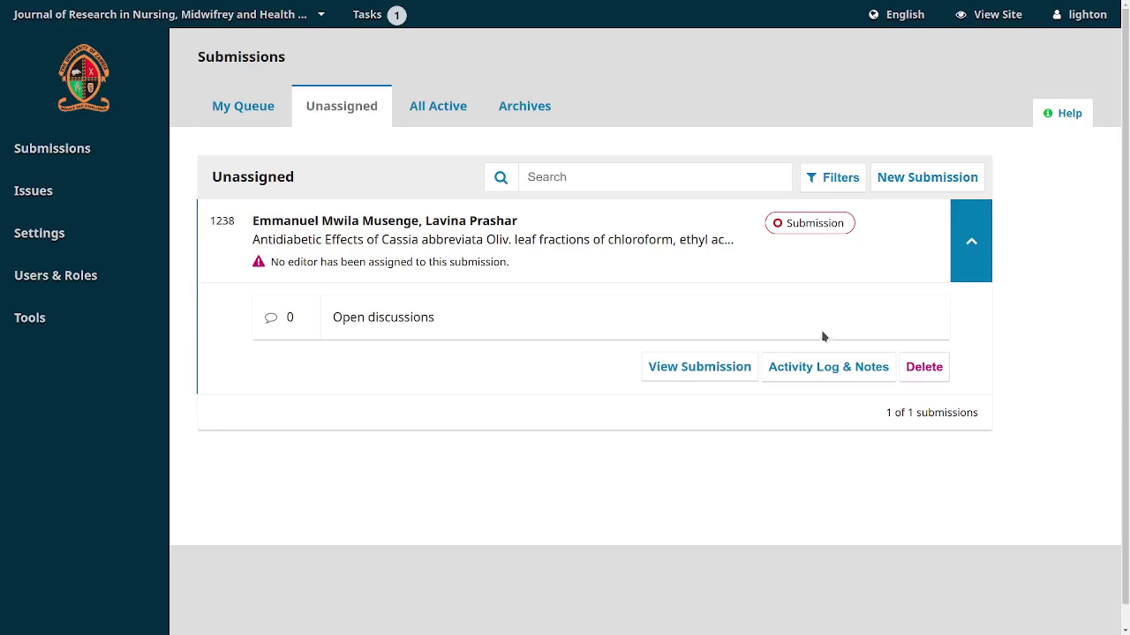
{"action": "left_click", "coordinate": [797, 369]}
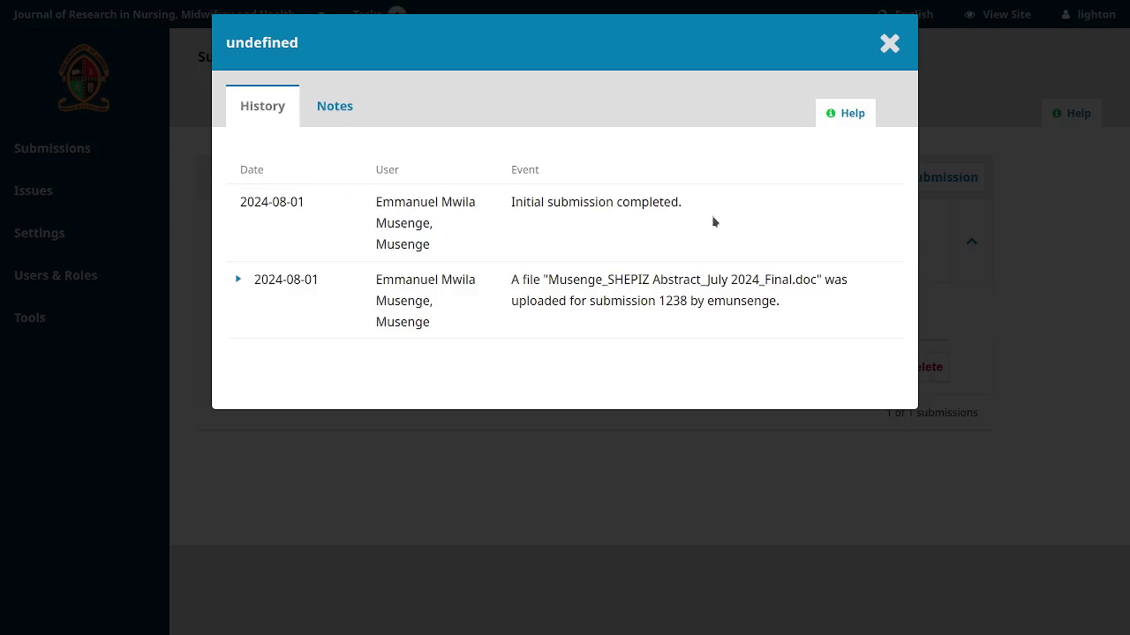
{"action": "left_click", "coordinate": [231, 280]}
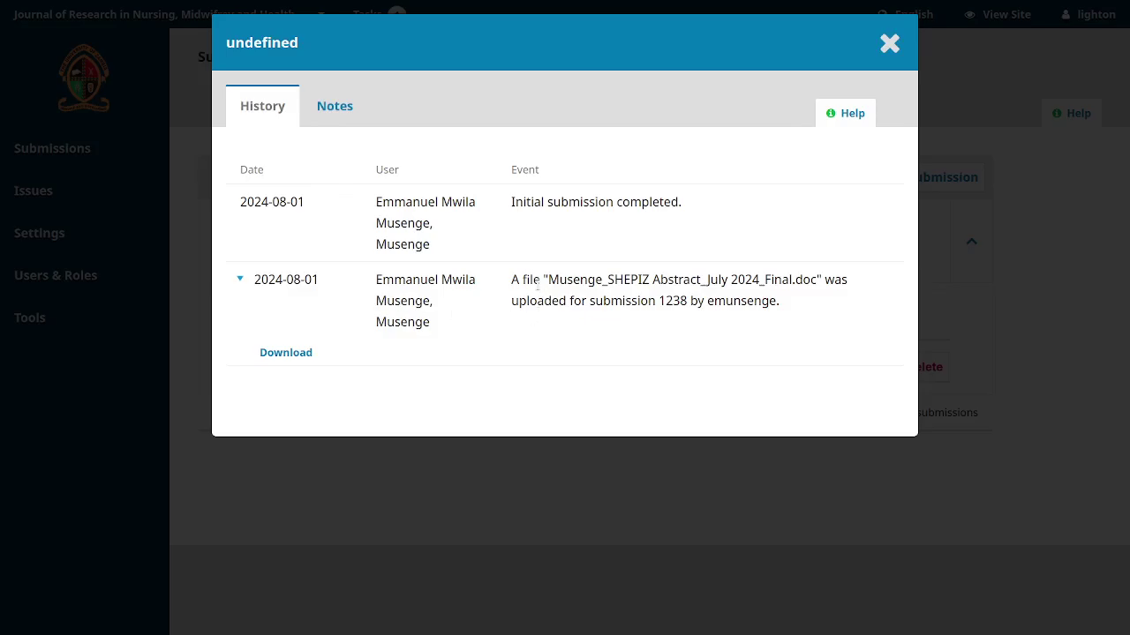
{"action": "left_click_drag", "start_coordinate": [522, 280], "coordinate": [738, 304]}
{"action": "left_click", "coordinate": [734, 337]}
{"action": "double_click", "coordinate": [668, 300]}
{"action": "double_click", "coordinate": [719, 302]}
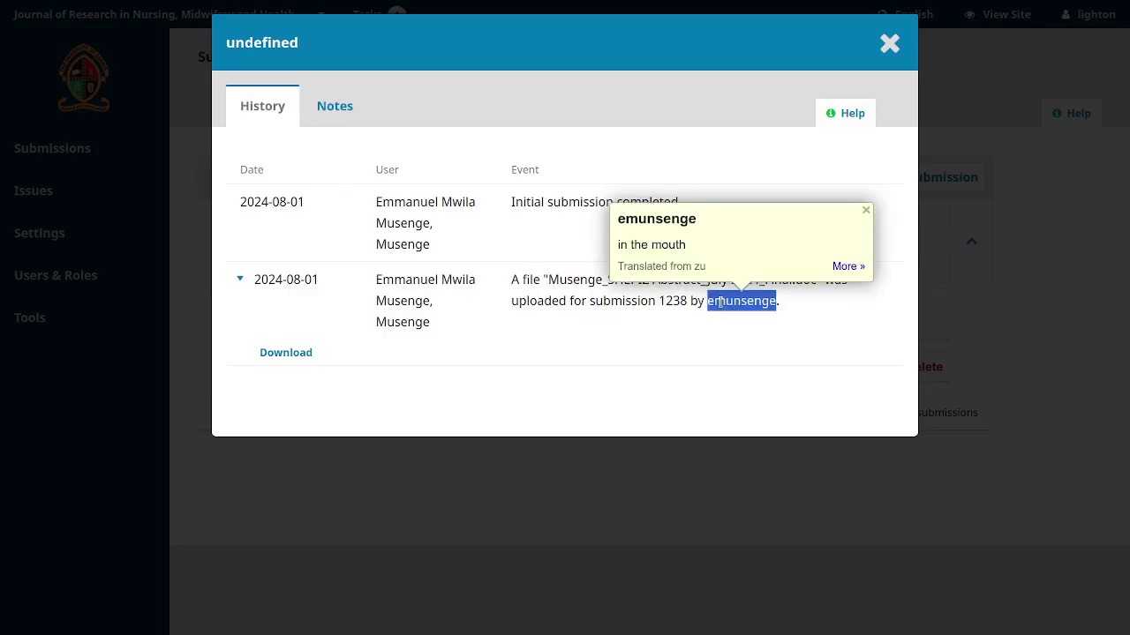
{"action": "left_click", "coordinate": [532, 242]}
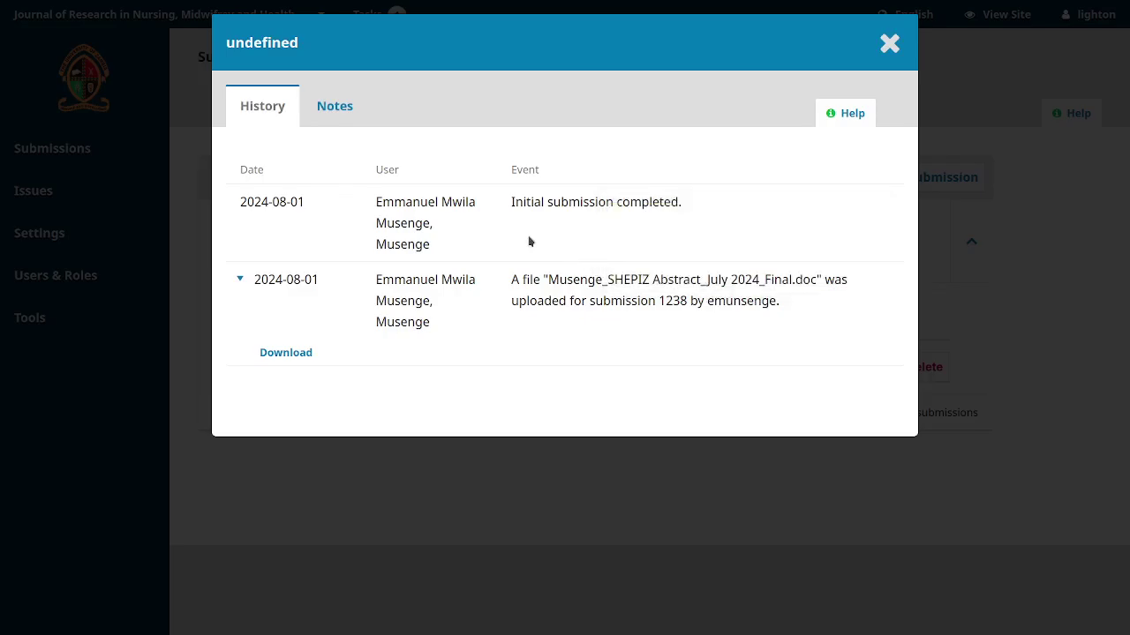
{"action": "left_click_drag", "start_coordinate": [456, 248], "coordinate": [249, 201]}
- Check the notes in the submission's activity log, close the log and open the full submission page
{"action": "left_click", "coordinate": [315, 114]}
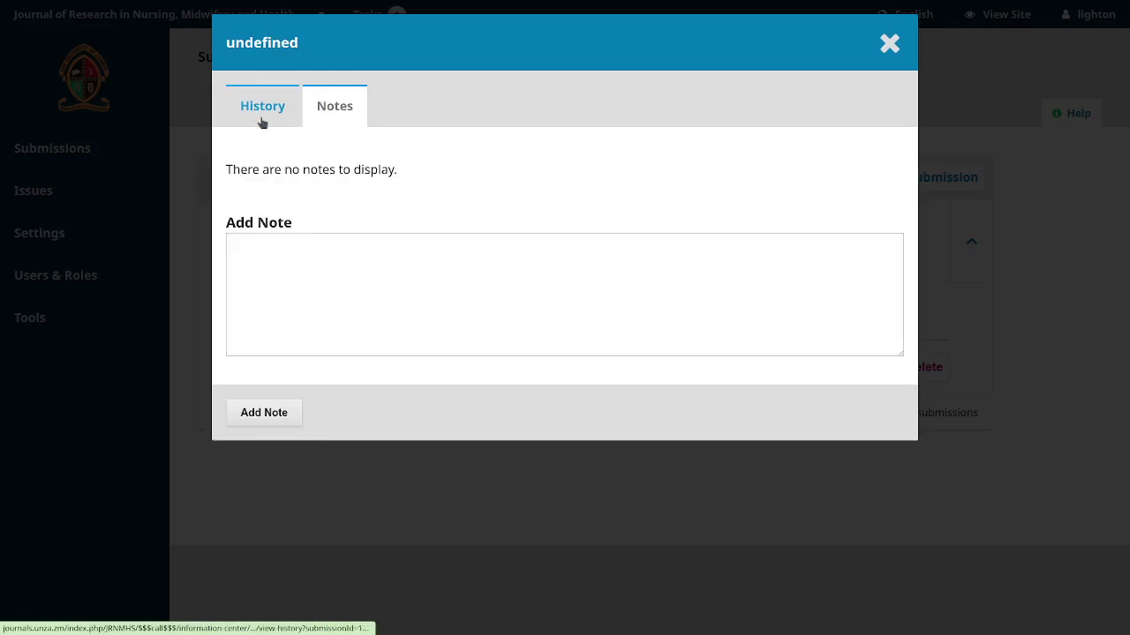
{"action": "left_click", "coordinate": [262, 116]}
{"action": "left_click", "coordinate": [877, 60]}
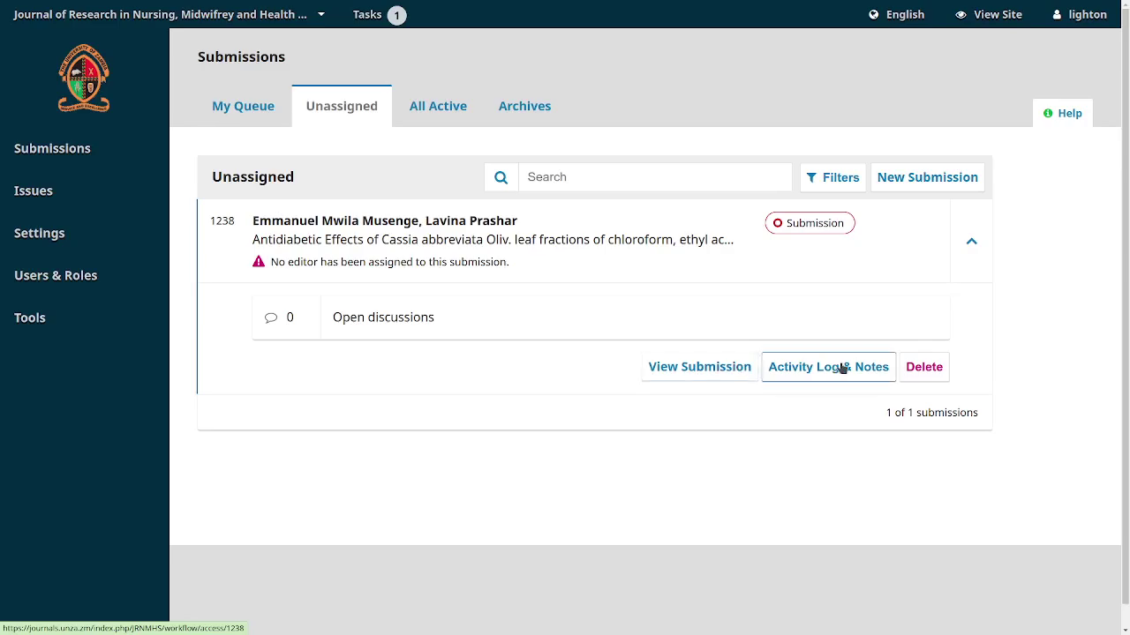
{"action": "left_click", "coordinate": [691, 377]}
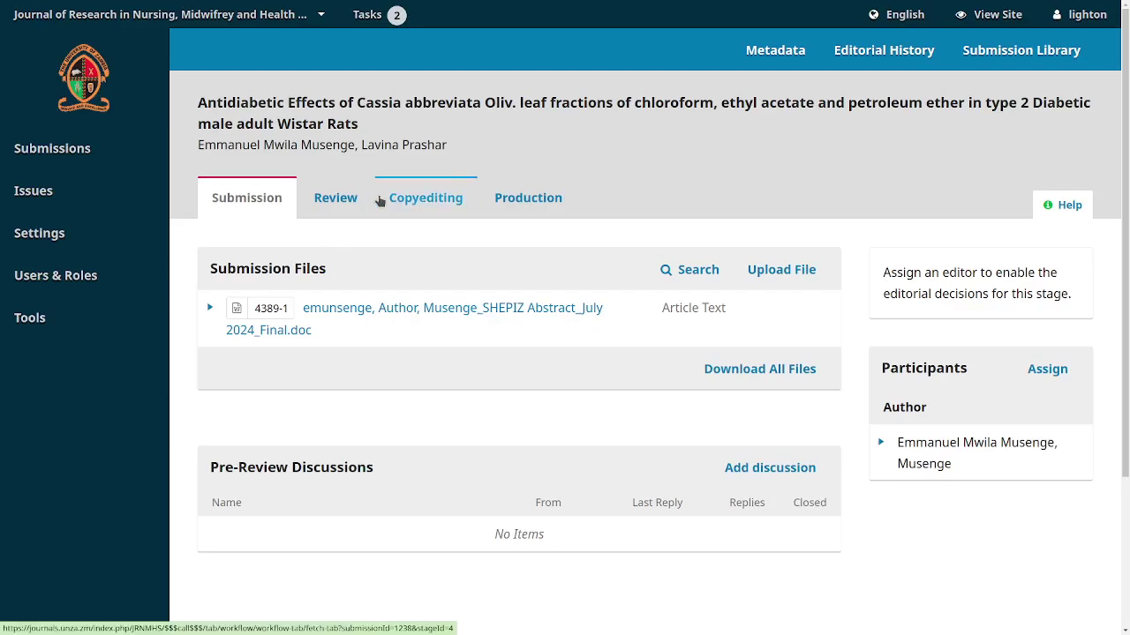
- Switch to the Untitled (17) notes in Kate and add a "## Nursing" heading below the contributor item
{"action": "key", "text": "alt+Tab"}
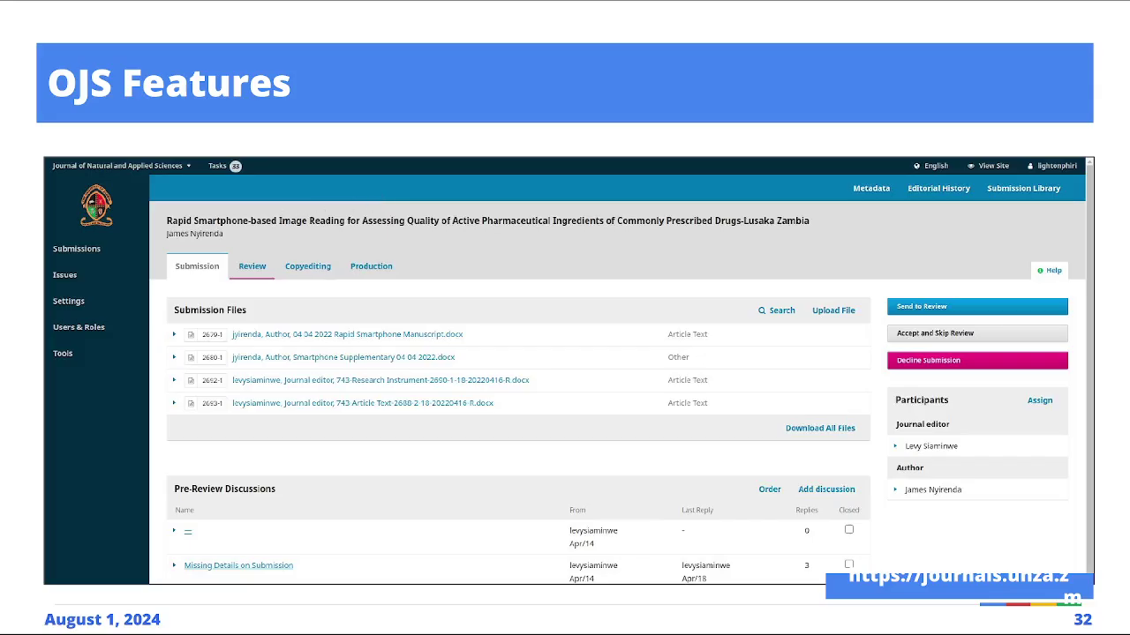
{"action": "key", "text": "alt+Tab"}
{"action": "key", "text": "alt+Tab"}
{"action": "key", "text": "alt+Tab"}
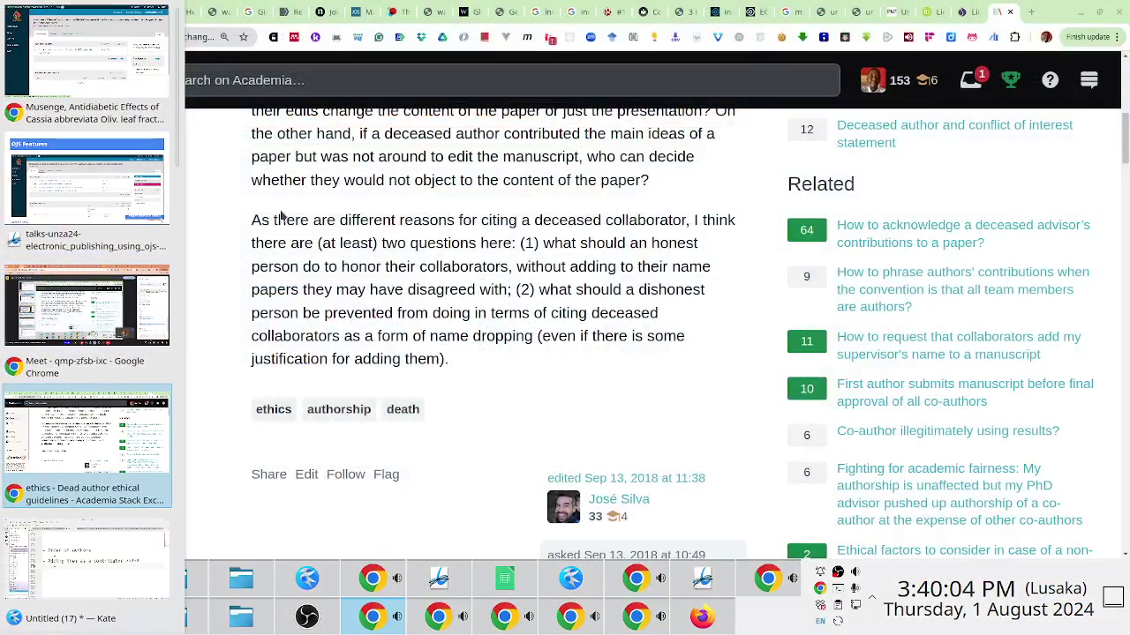
{"action": "key", "text": "alt+Tab"}
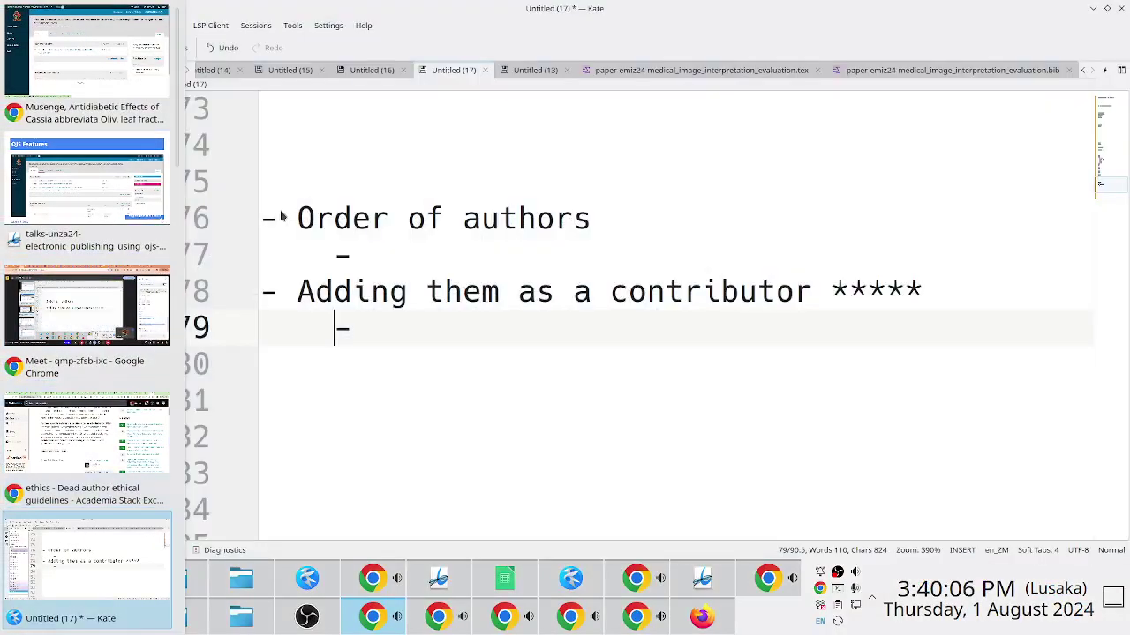
{"action": "left_click", "coordinate": [434, 403]}
{"action": "key", "text": "Return"}
{"action": "key", "text": "Return"}
{"action": "key", "text": "Return"}
{"action": "key", "text": "Return"}
{"action": "key", "text": "Return"}
{"action": "key", "text": "Up"}
{"action": "key", "text": "Up"}
{"action": "key", "text": "Up"}
{"action": "key", "text": "Up"}
{"action": "key", "text": "Up"}
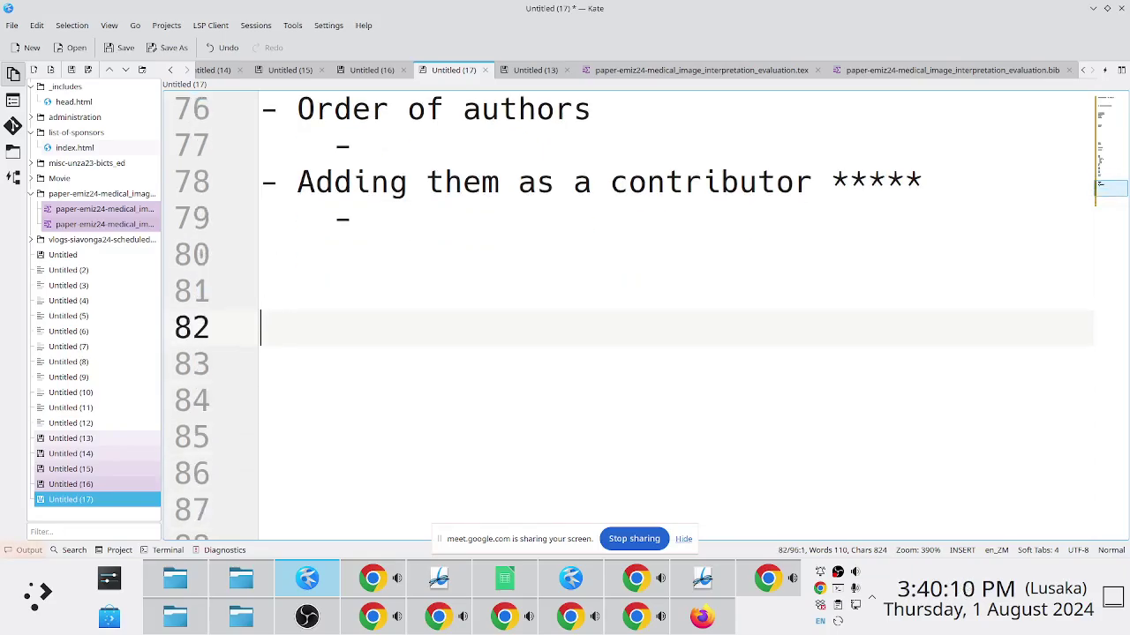
{"action": "type", "text": "## Nursing"}
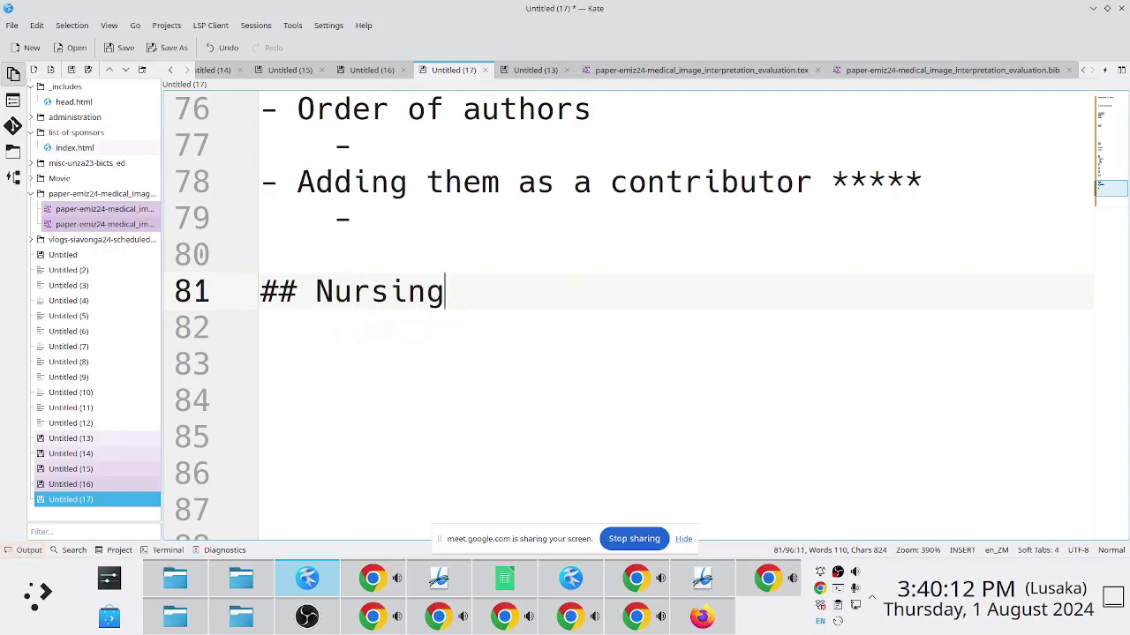
- List "--> Public Health" and "--> Midwifrey" on separate lines under the Nursing heading
{"action": "key", "text": "Return"}
{"action": "type", "text": "--"}
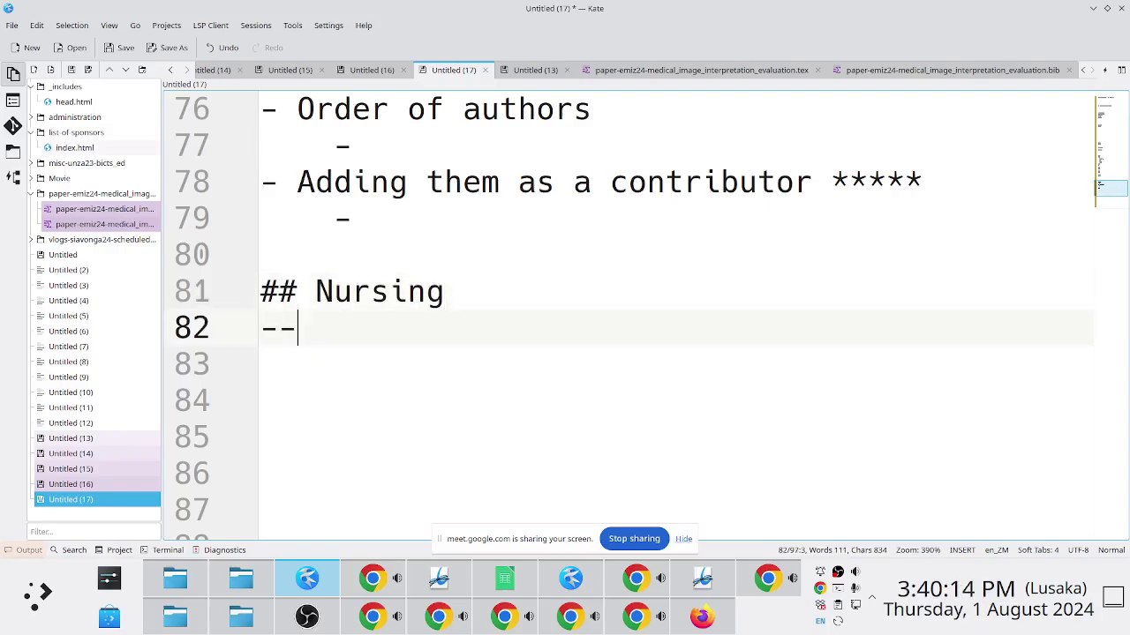
{"action": "type", "text": "> Public Health"}
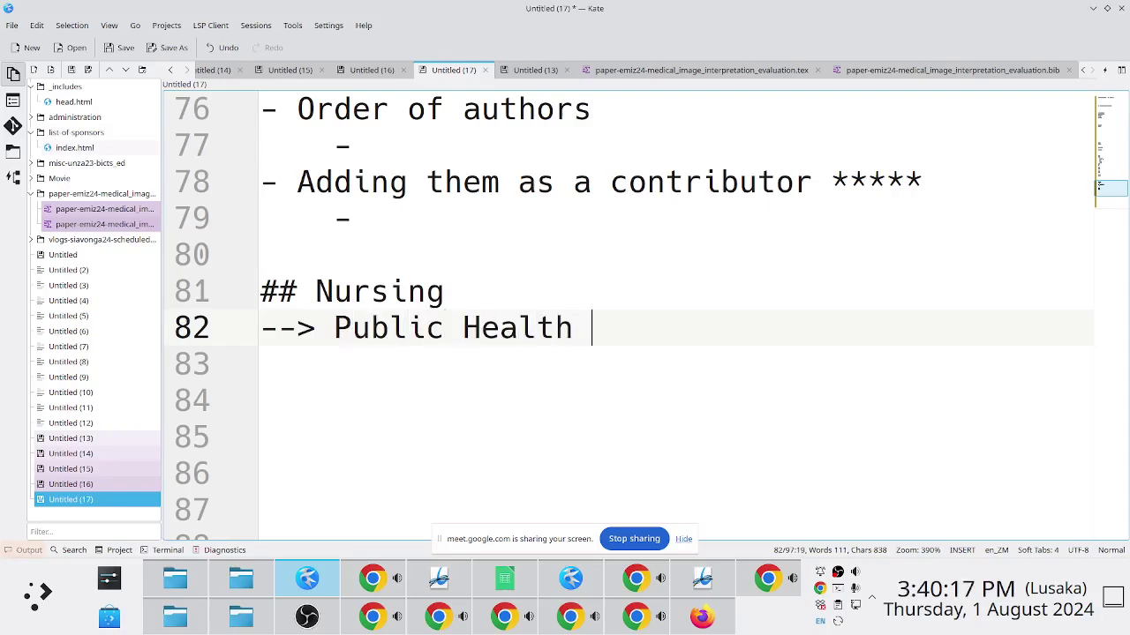
{"action": "key", "text": "Return"}
{"action": "type", "text": "--> "}
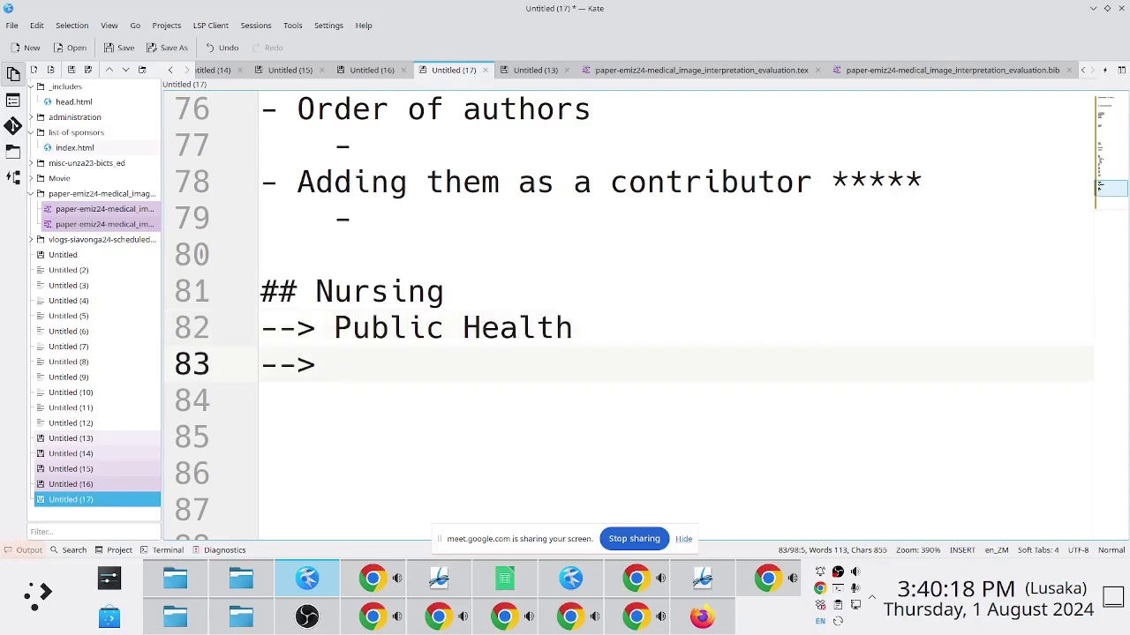
{"action": "type", "text": "Midwifrey"}
{"action": "key", "text": "BackSpace"}
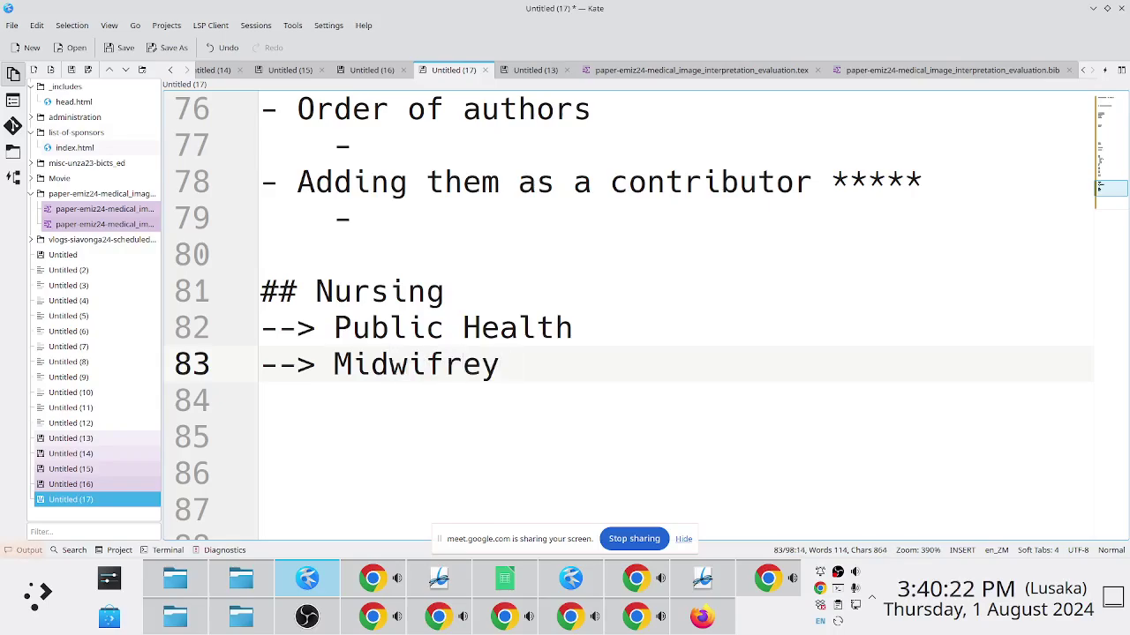
{"action": "key", "text": "Return"}
{"action": "type", "text": "-->"}
{"action": "key", "text": "shift+Home"}
{"action": "key", "text": "BackSpace"}
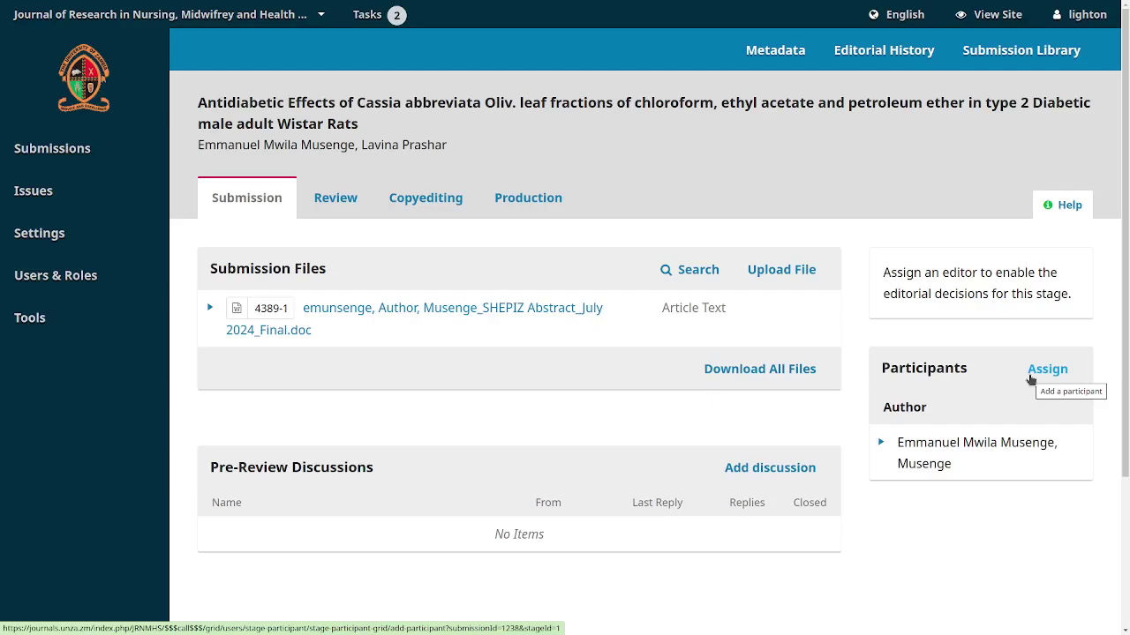
- Switch to the Kate notes and insert two blank lines before the "--> Midwifrey" entry
{"action": "key", "text": "alt+Tab"}
{"action": "key", "text": "Up"}
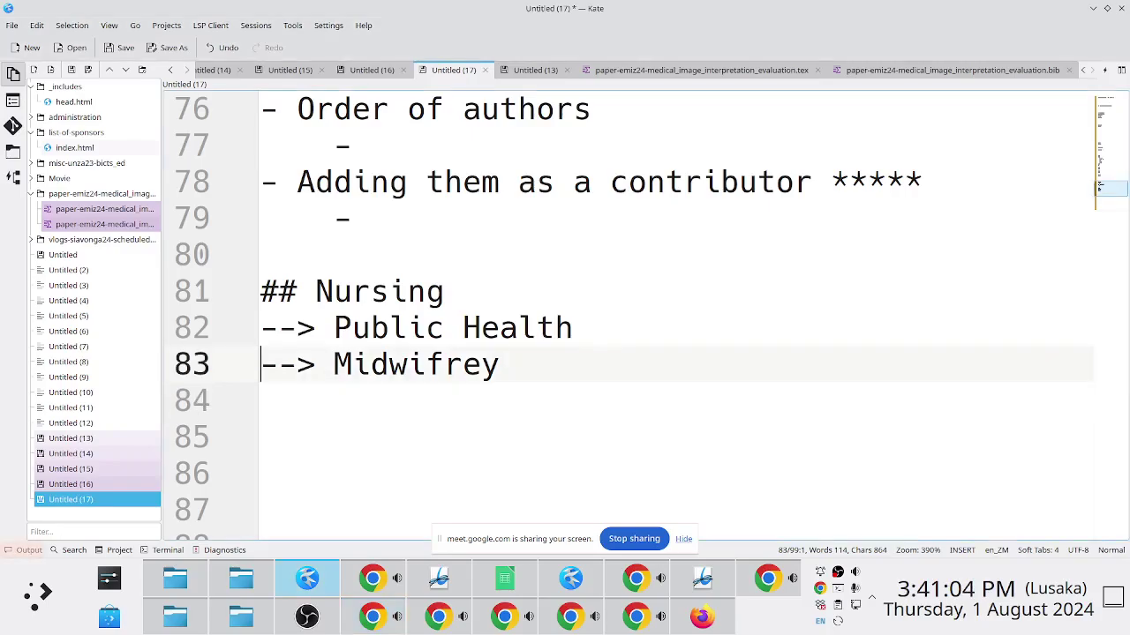
{"action": "key", "text": "Return"}
{"action": "key", "text": "Return"}
{"action": "key", "text": "Up"}
{"action": "key", "text": "Up"}
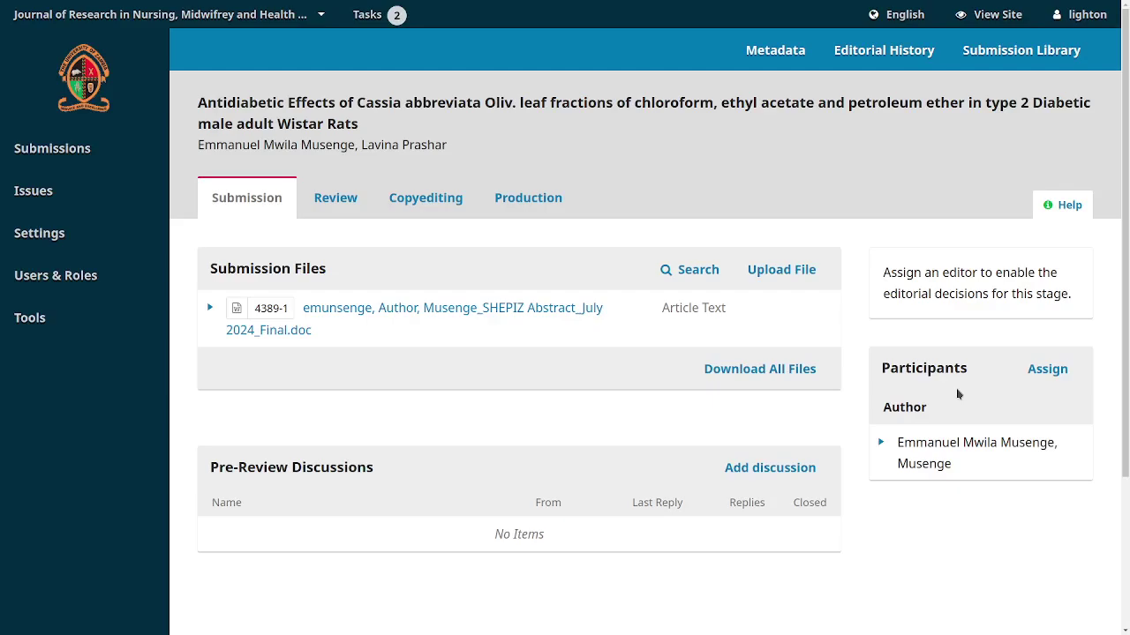
- Start assigning a participant to the submission in OJS and search the Journal editor users by first name
{"action": "left_click", "coordinate": [1049, 369]}
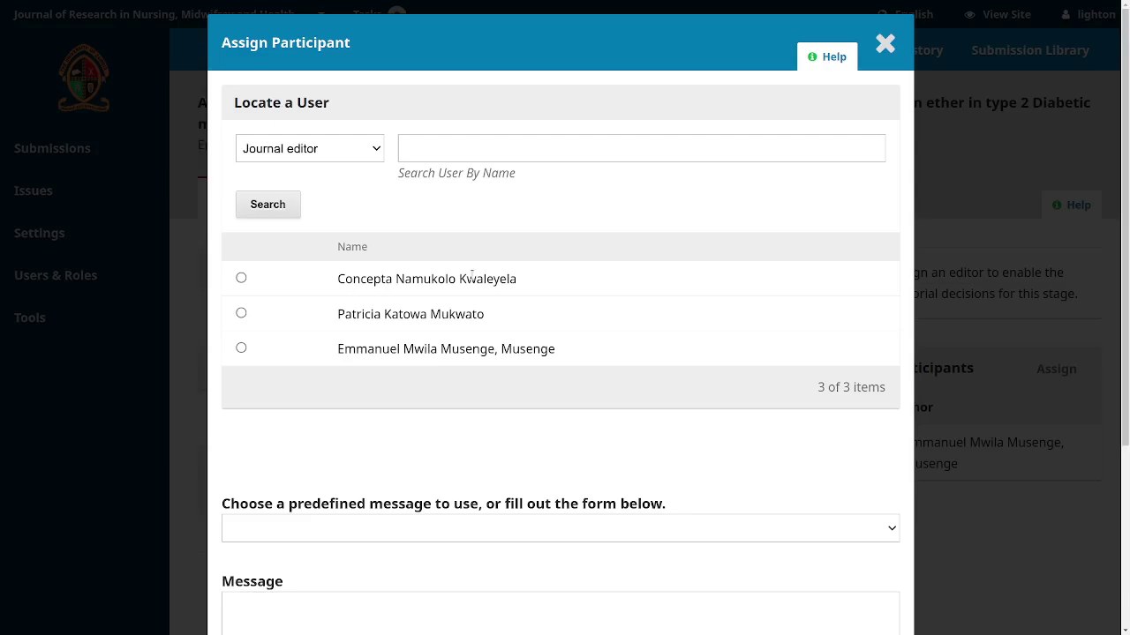
{"action": "left_click", "coordinate": [414, 151]}
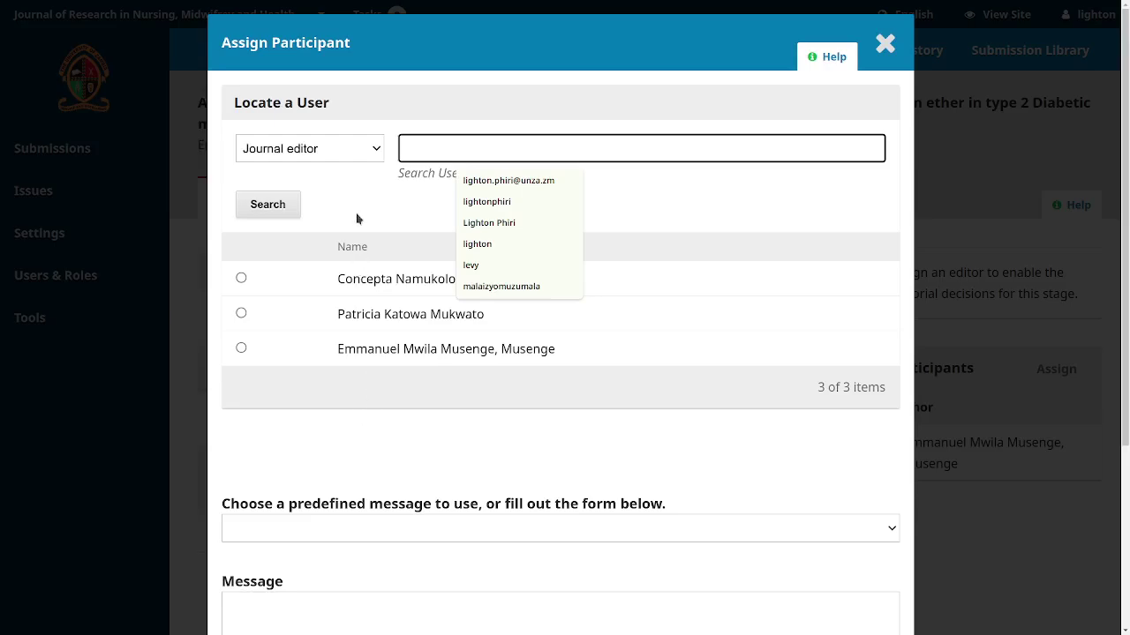
{"action": "left_click", "coordinate": [477, 379]}
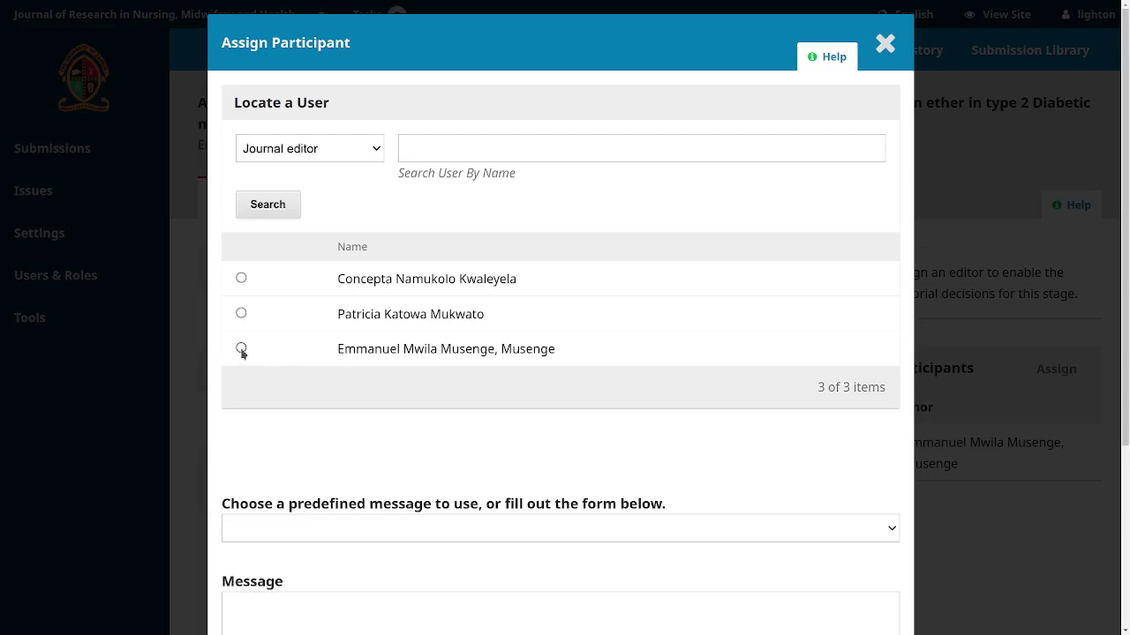
{"action": "left_click", "coordinate": [429, 156]}
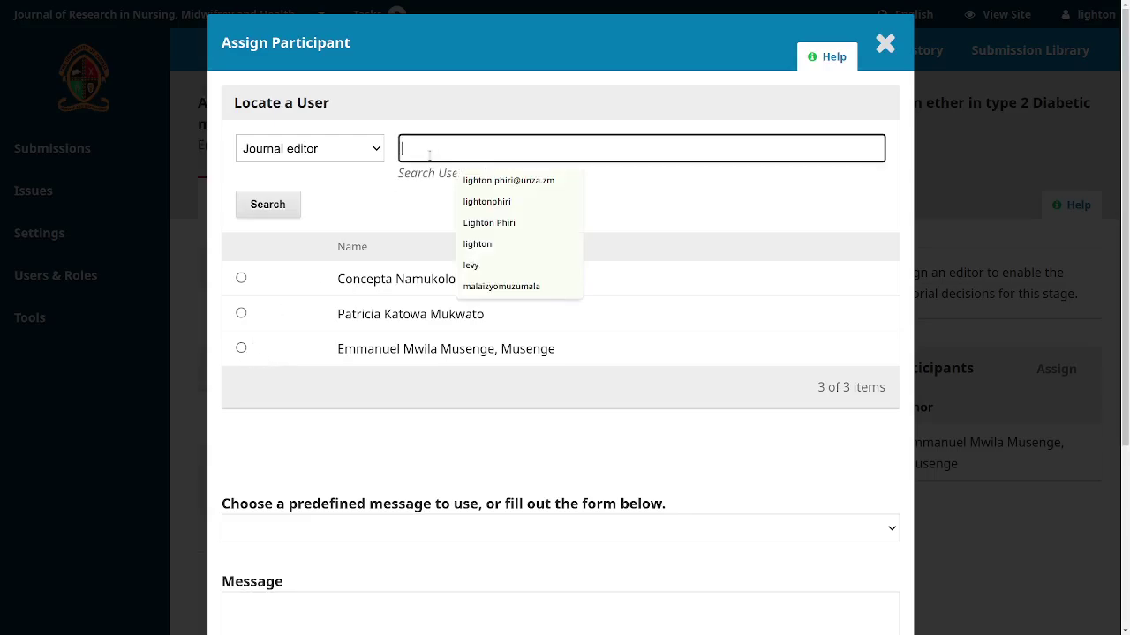
{"action": "type", "text": "lighton"}
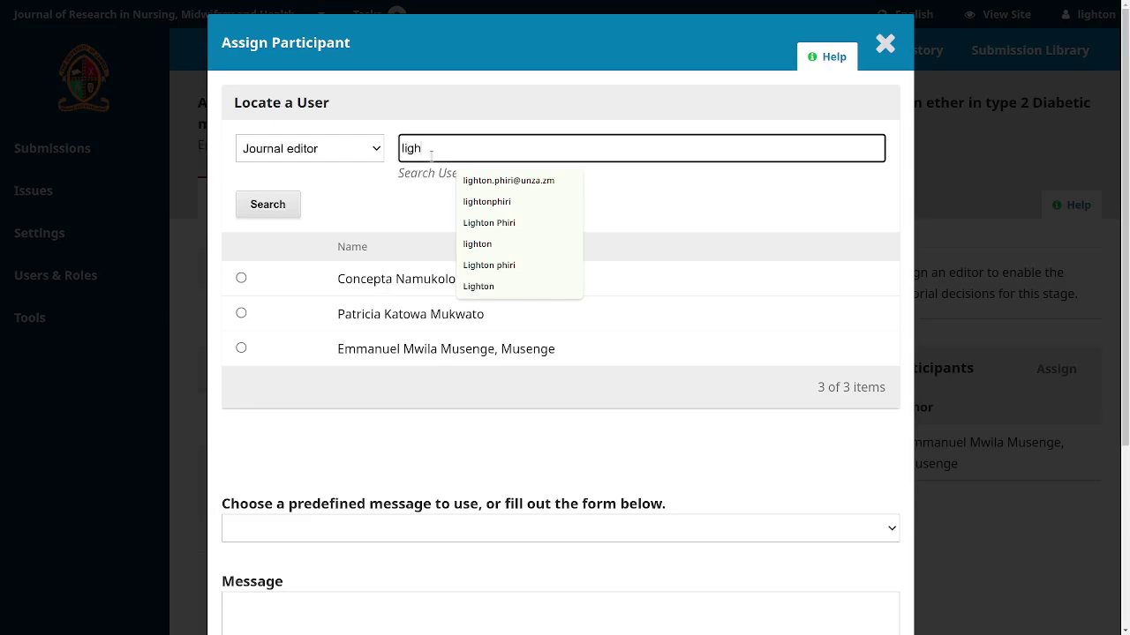
{"action": "left_click", "coordinate": [277, 206]}
- Clear the name search, set the participant role to Author, and close the Assign Participant form without saving
{"action": "left_click", "coordinate": [419, 149]}
{"action": "double_click", "coordinate": [419, 149]}
{"action": "key", "text": "BackSpace"}
{"action": "left_click", "coordinate": [353, 152]}
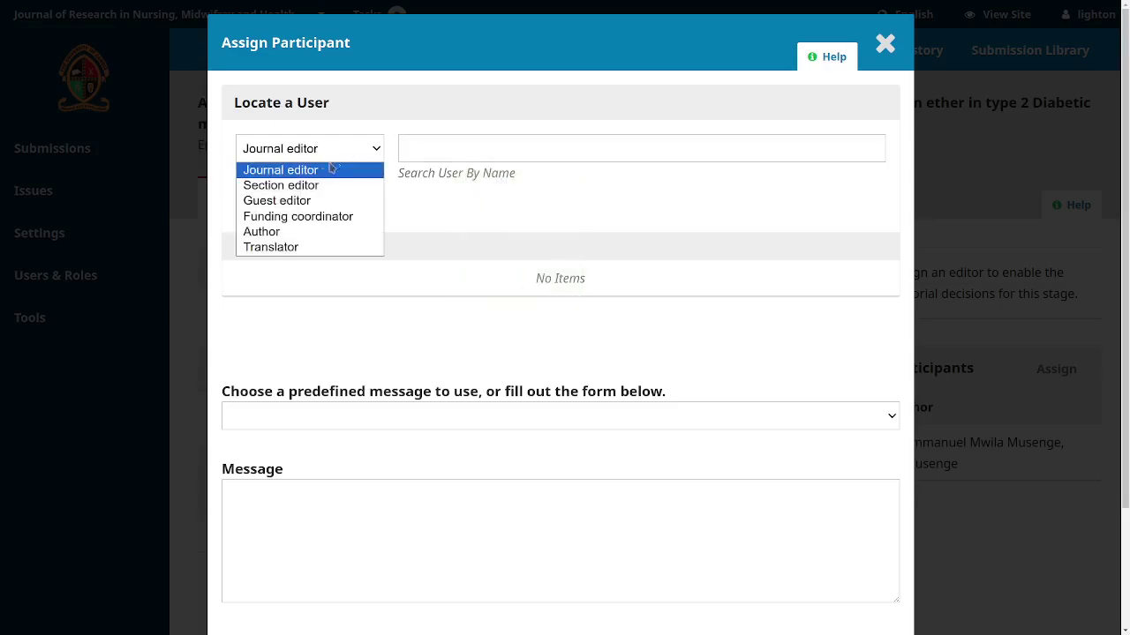
{"action": "left_click", "coordinate": [296, 231]}
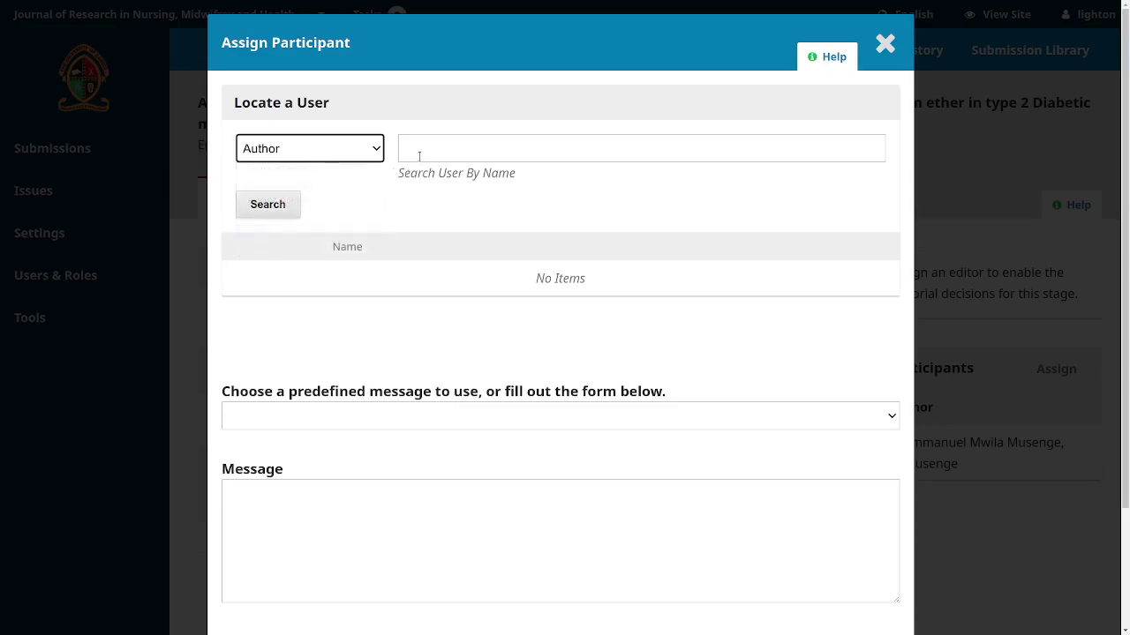
{"action": "left_click", "coordinate": [364, 152]}
{"action": "left_click", "coordinate": [539, 156]}
{"action": "left_click", "coordinate": [886, 43]}
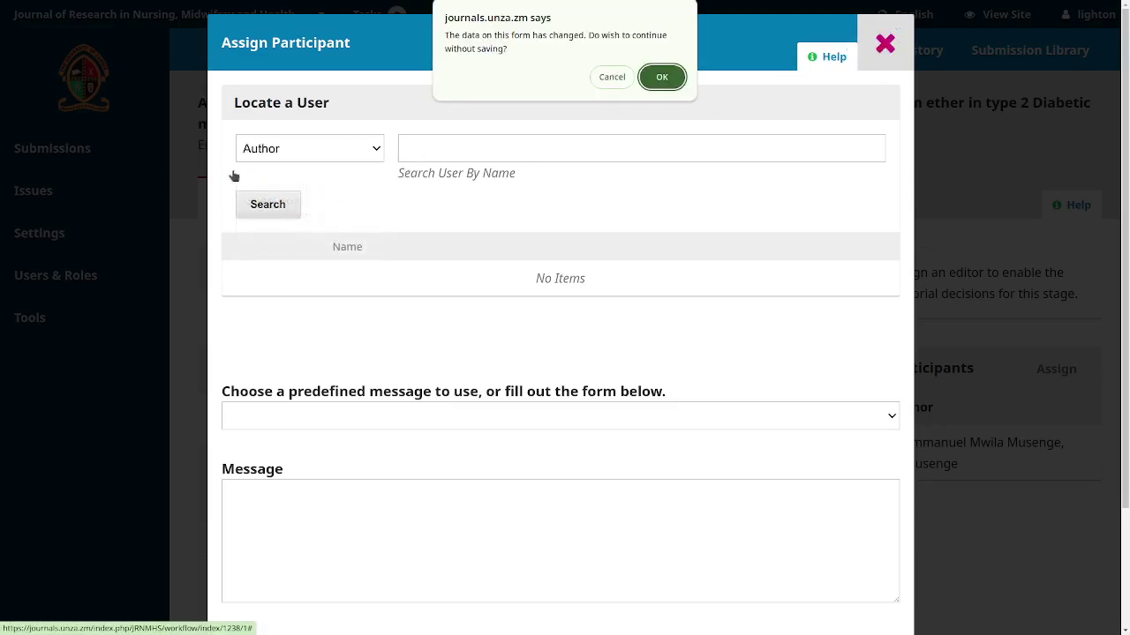
{"action": "left_click", "coordinate": [661, 76]}
- Open the journal's user list under Users & Roles and search it by the user's first name
{"action": "mouse_move", "coordinate": [70, 281]}
{"action": "left_click", "coordinate": [206, 279]}
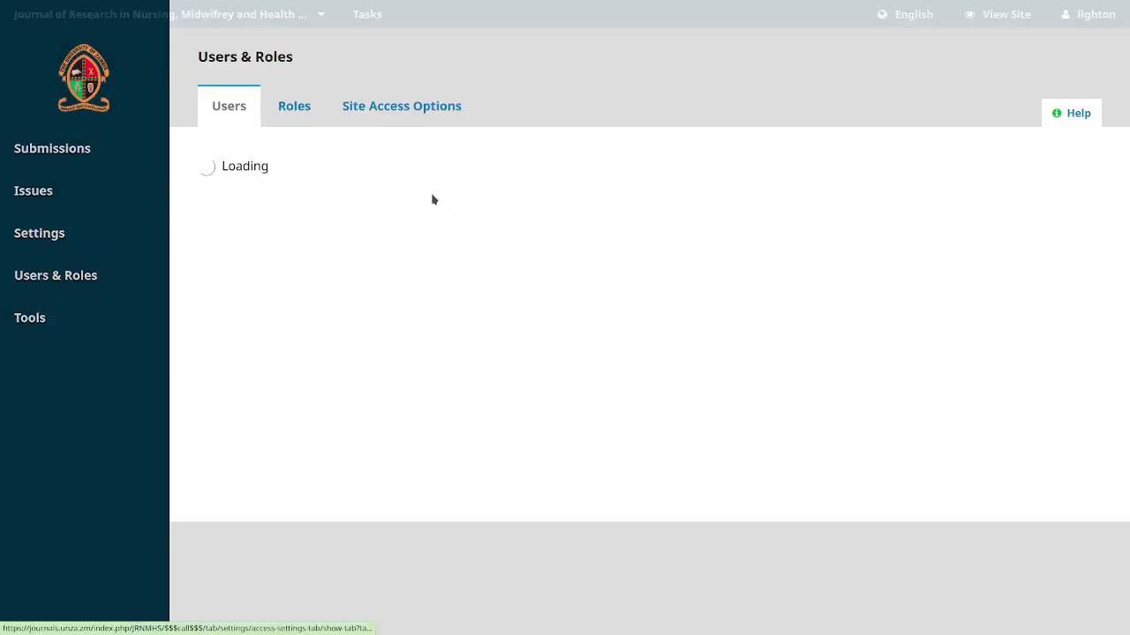
{"action": "scroll", "coordinate": [361, 250], "scroll_direction": "down", "scroll_amount": 1}
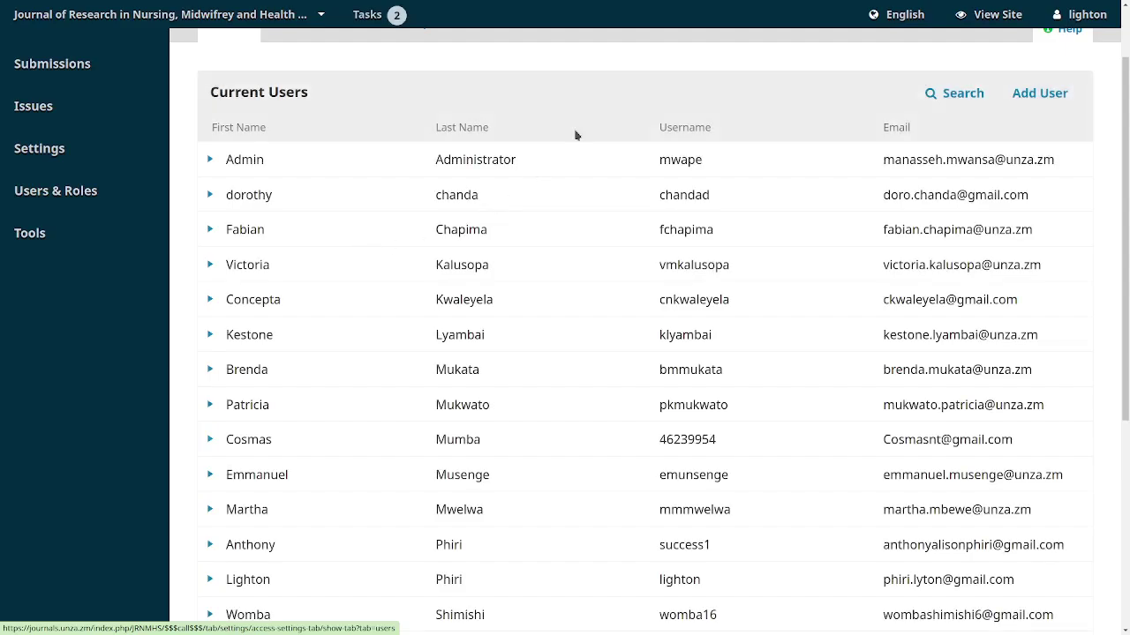
{"action": "left_click", "coordinate": [948, 94]}
{"action": "left_click", "coordinate": [555, 171]}
{"action": "type", "text": "lighton"}
{"action": "key", "text": "Return"}
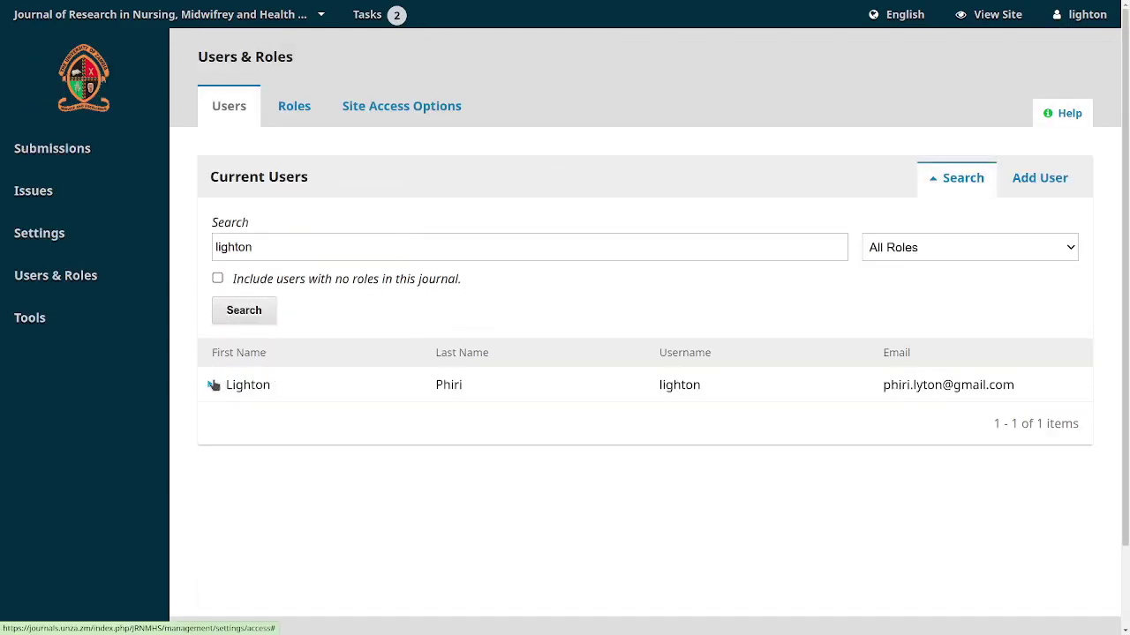
- Open the found user's account for editing and add the Journal editor role to the user roles
{"action": "left_click", "coordinate": [212, 386]}
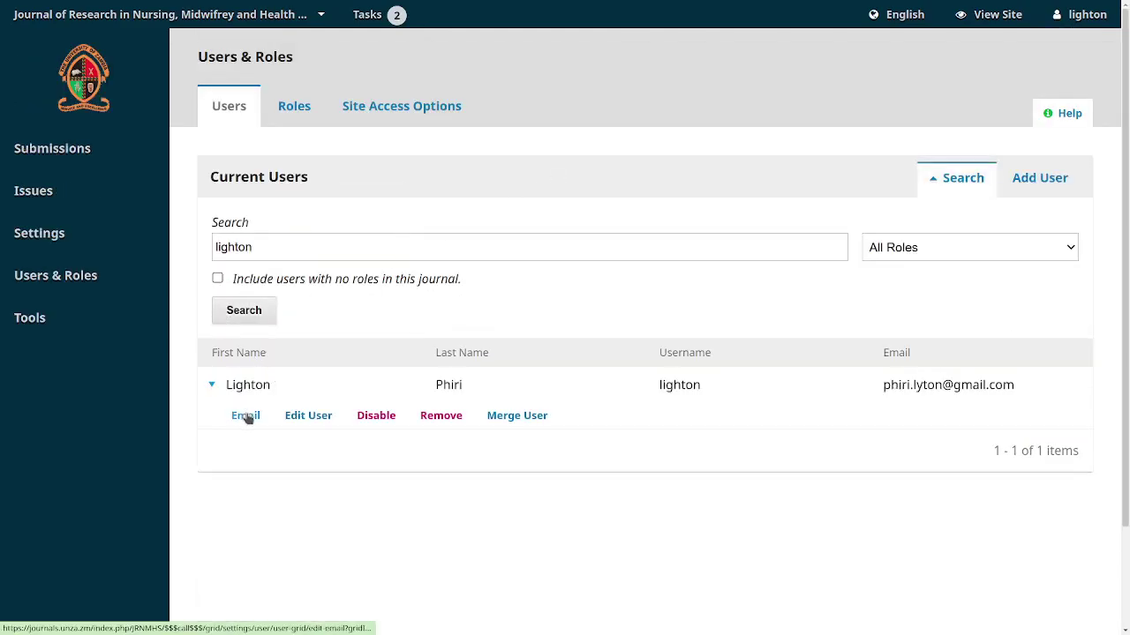
{"action": "left_click", "coordinate": [319, 420]}
{"action": "scroll", "coordinate": [679, 195], "scroll_direction": "down", "scroll_amount": 5}
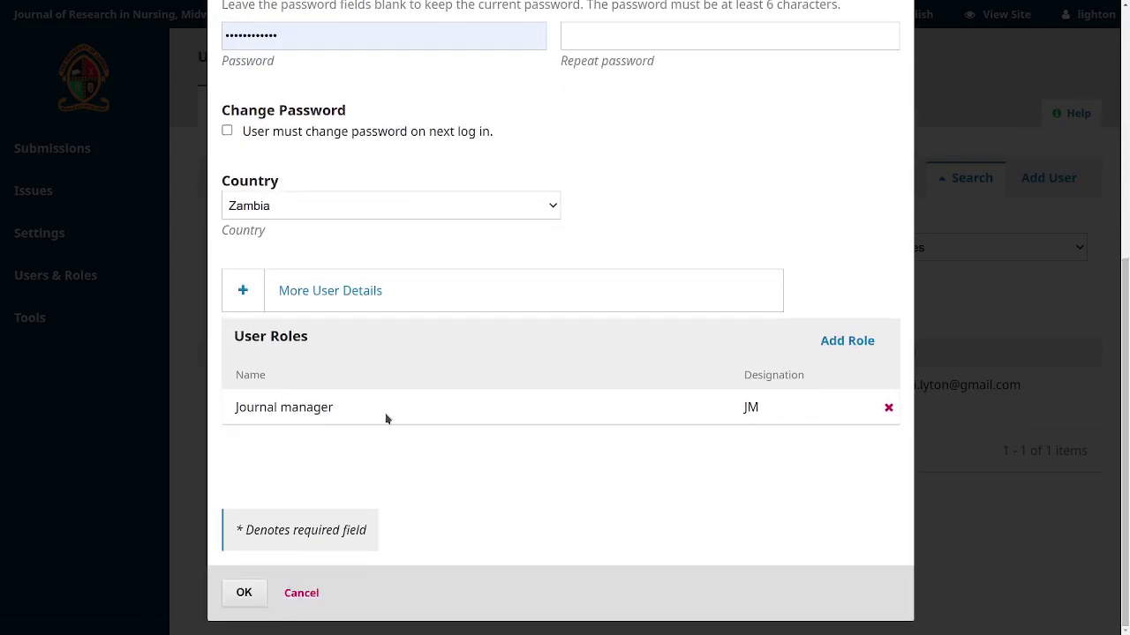
{"action": "left_click", "coordinate": [846, 342]}
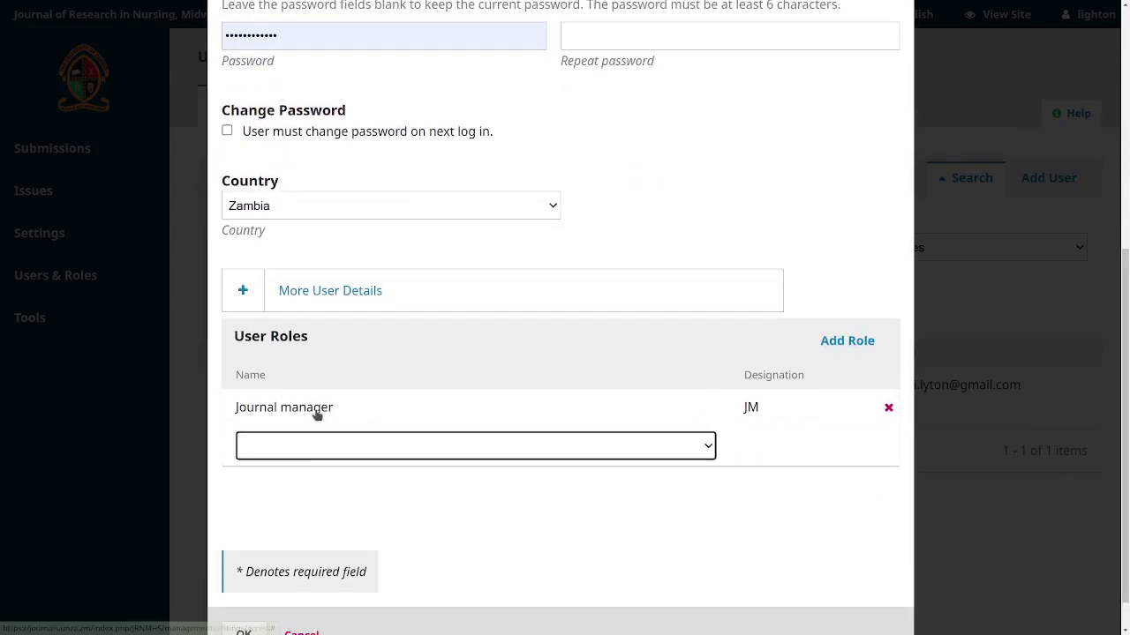
{"action": "left_click", "coordinate": [308, 445]}
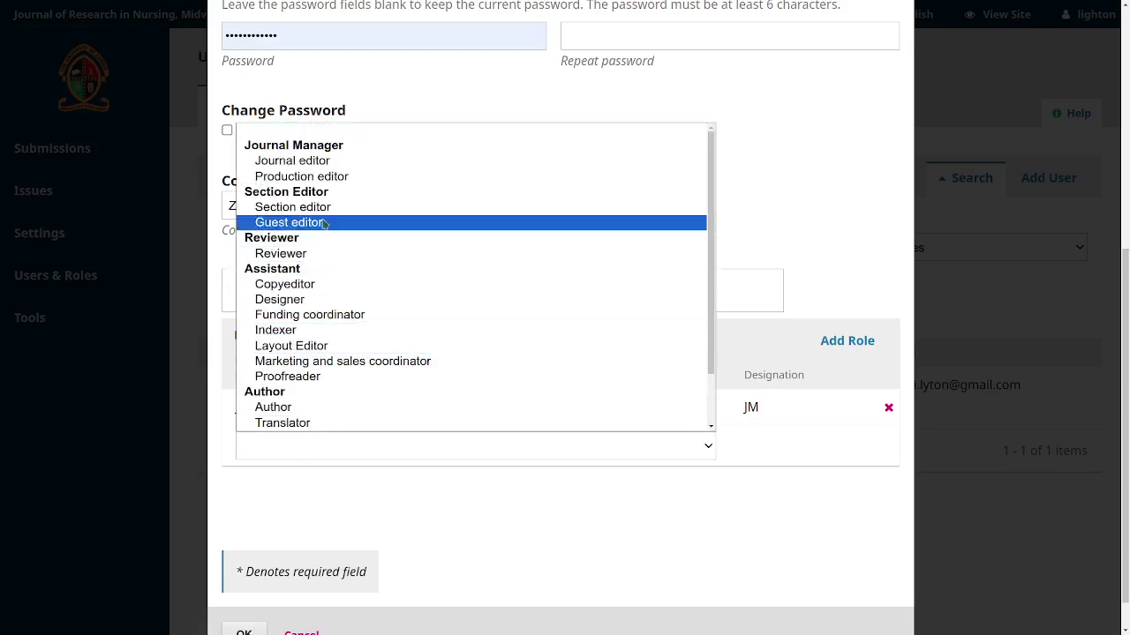
{"action": "left_click_drag", "start_coordinate": [711, 279], "coordinate": [713, 329]}
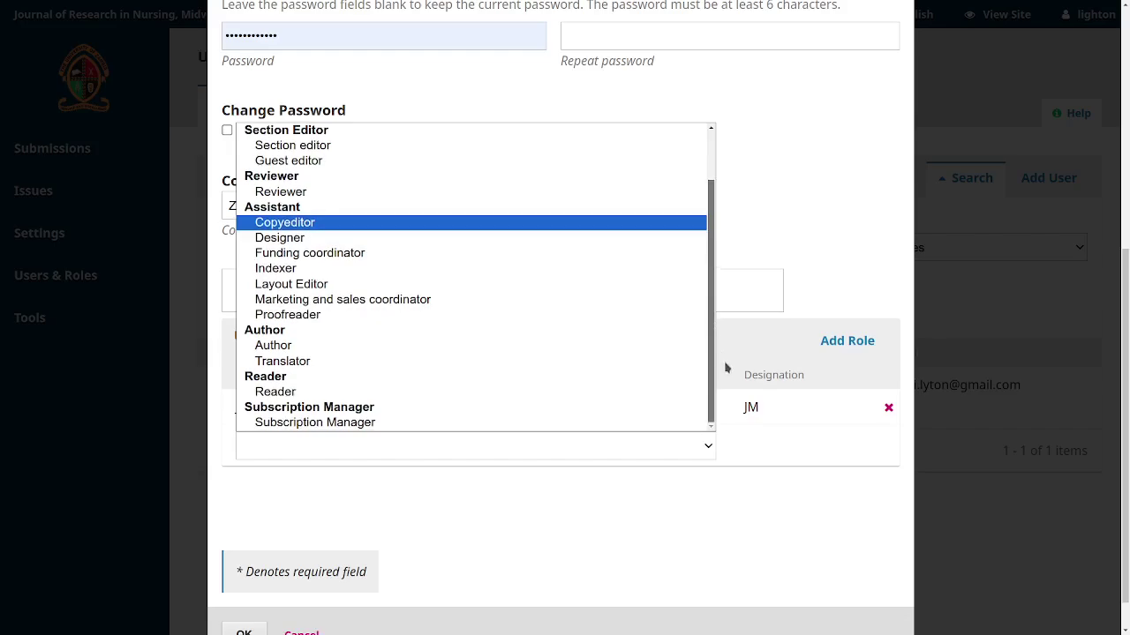
{"action": "scroll", "coordinate": [706, 298], "scroll_direction": "up", "scroll_amount": 2}
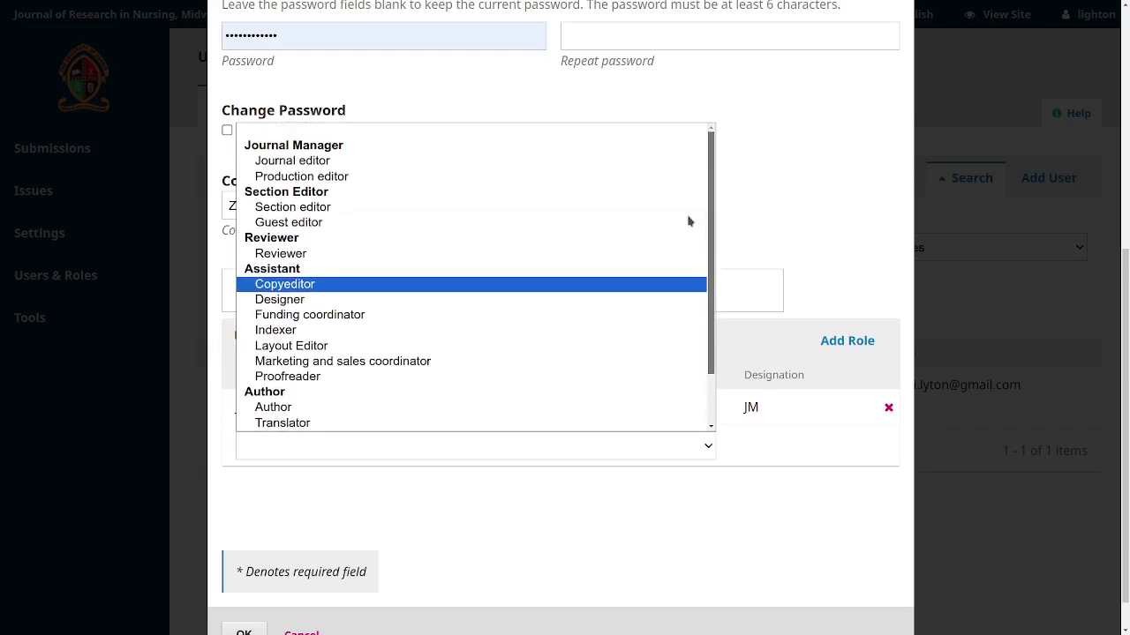
{"action": "left_click", "coordinate": [357, 163]}
{"action": "left_click", "coordinate": [245, 630]}
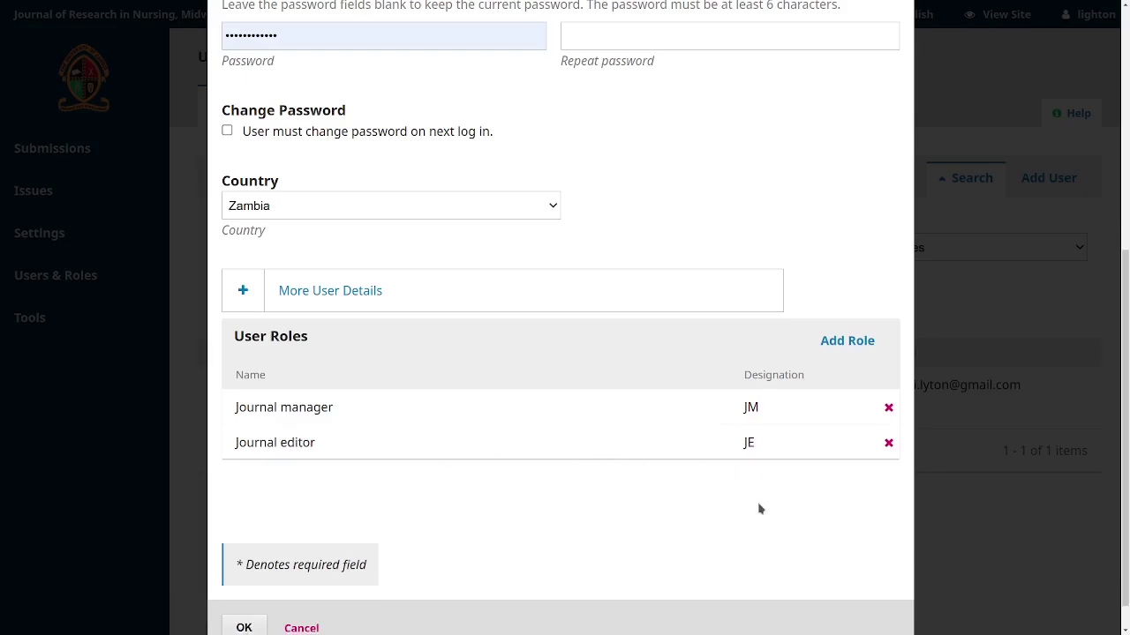
- Close the Edit User form and discard its unsaved changes
{"action": "key", "text": "ctrl+minus"}
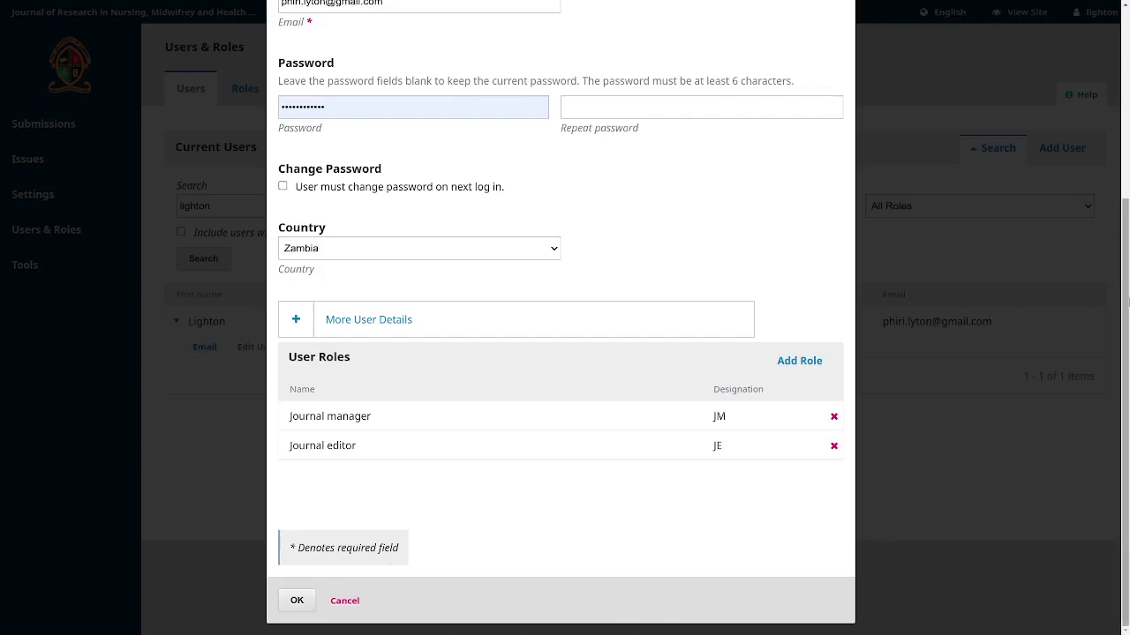
{"action": "scroll", "coordinate": [1110, 159], "scroll_direction": "up", "scroll_amount": 3}
{"action": "scroll", "coordinate": [1110, 159], "scroll_direction": "up", "scroll_amount": 1}
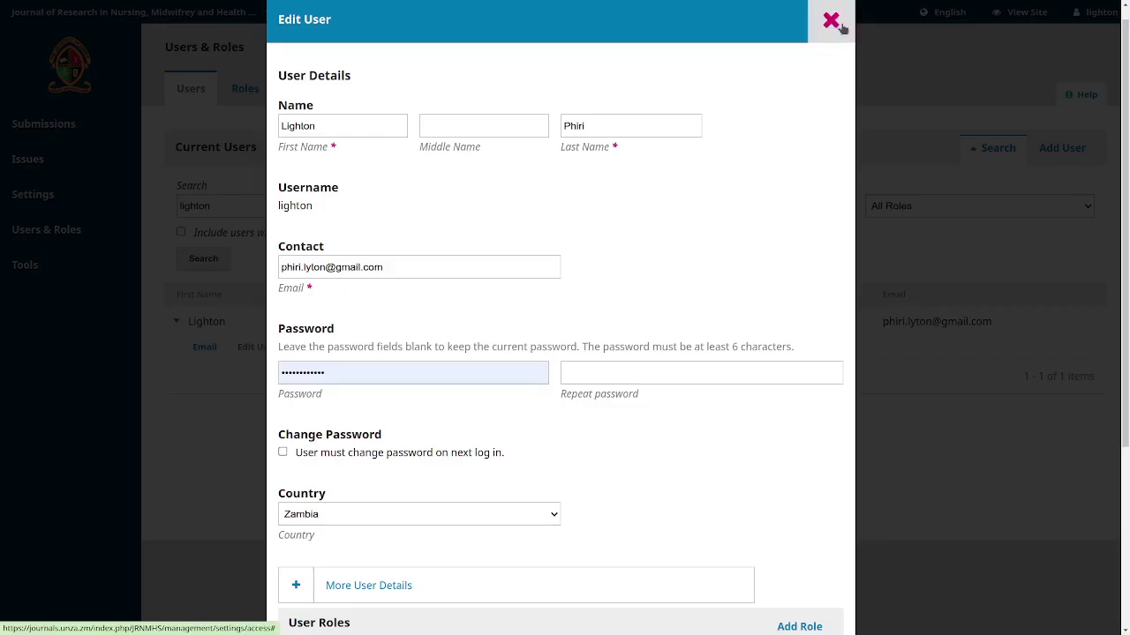
{"action": "left_click", "coordinate": [831, 21]}
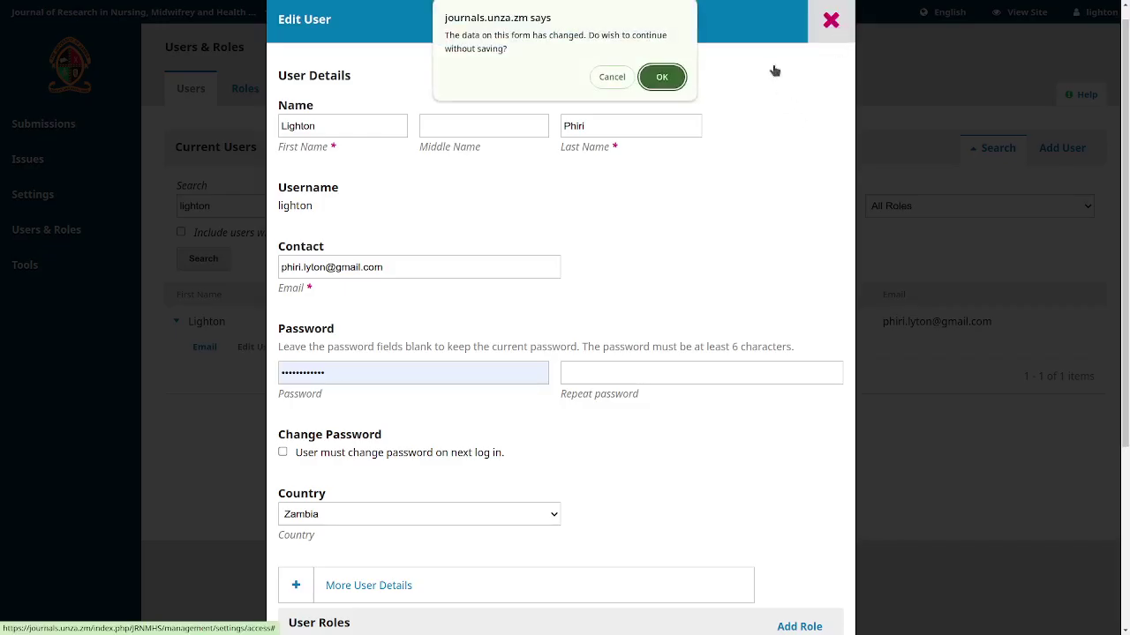
{"action": "left_click", "coordinate": [662, 76]}
{"action": "key", "text": "alt+Tab"}
{"action": "key", "text": "alt+Tab"}
{"action": "key", "text": "alt+Tab"}
{"action": "key", "text": "alt+Tab"}
{"action": "key", "text": "alt+Tab"}
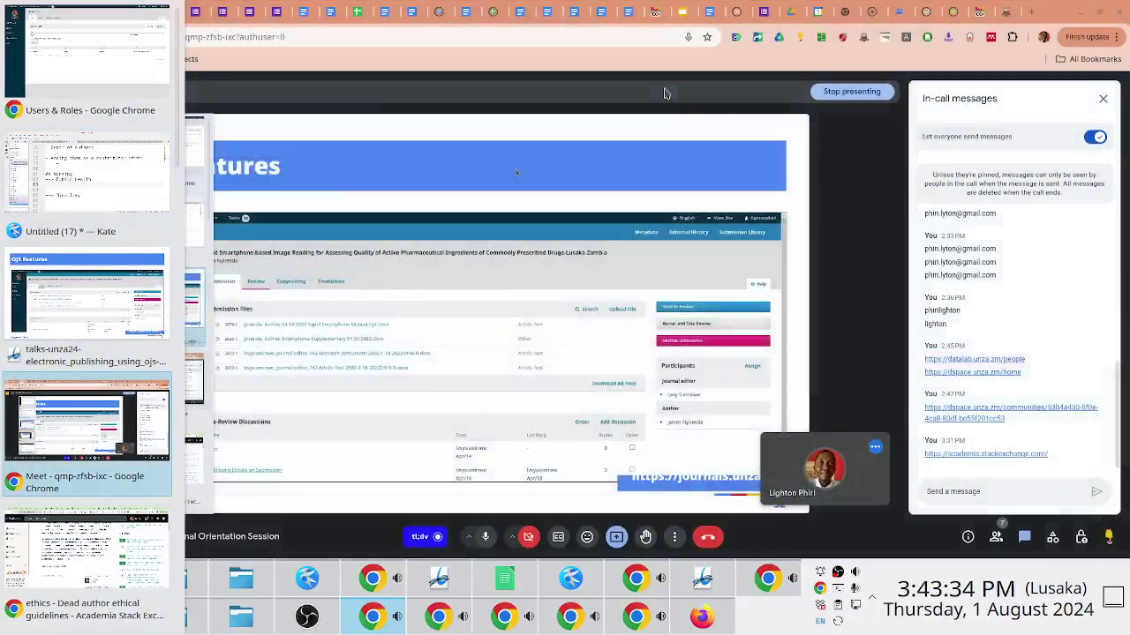
{"action": "key", "text": "alt+Tab"}
{"action": "key", "text": "alt+Tab"}
{"action": "key", "text": "alt+Tab"}
{"action": "key", "text": "alt+Tab"}
{"action": "key", "text": "alt+Tab"}
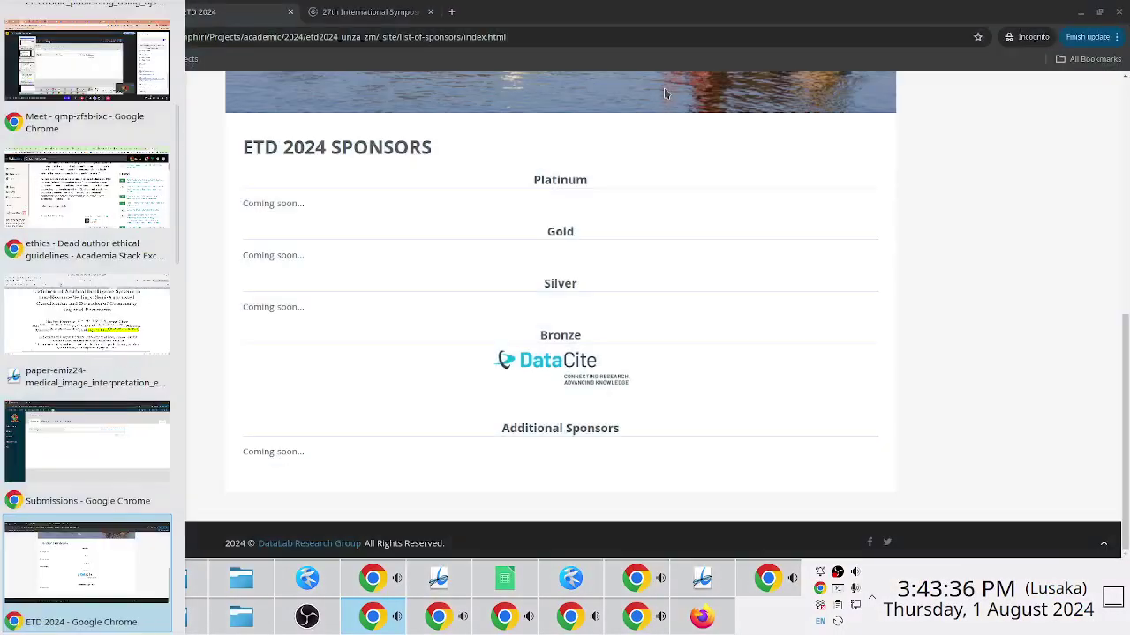
{"action": "key", "text": "alt+Tab"}
{"action": "key", "text": "alt+Tab"}
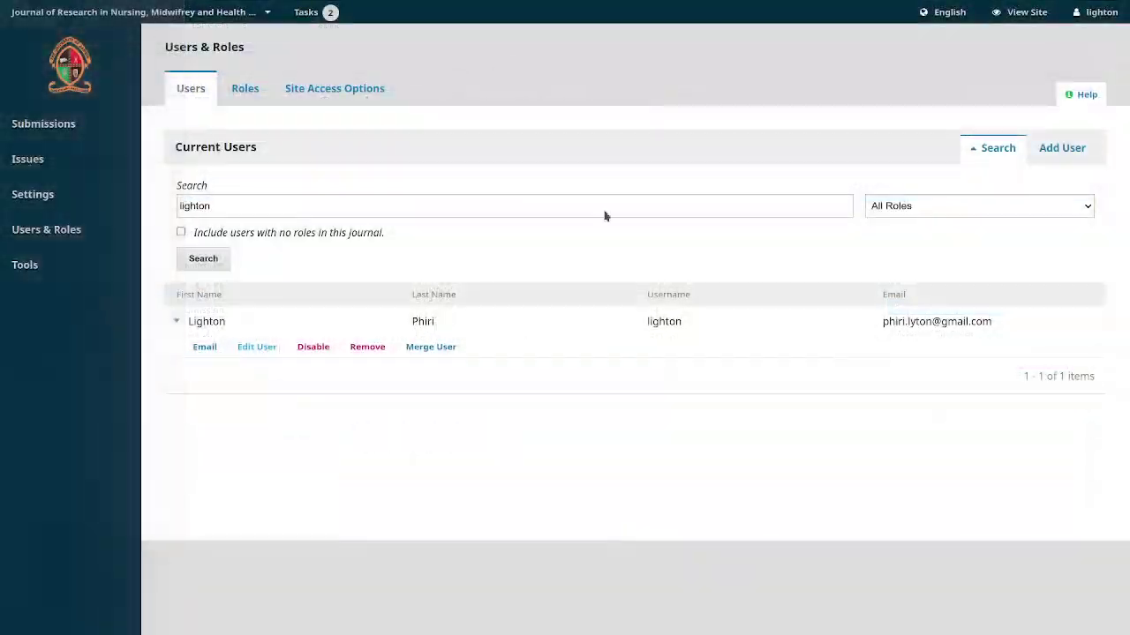
- Switch to Firefox, open journals.unza.zm in a new tab, and open the Journal of Research in Nursing, Midwifrey and Health Sciences login page
{"action": "left_click", "coordinate": [697, 613]}
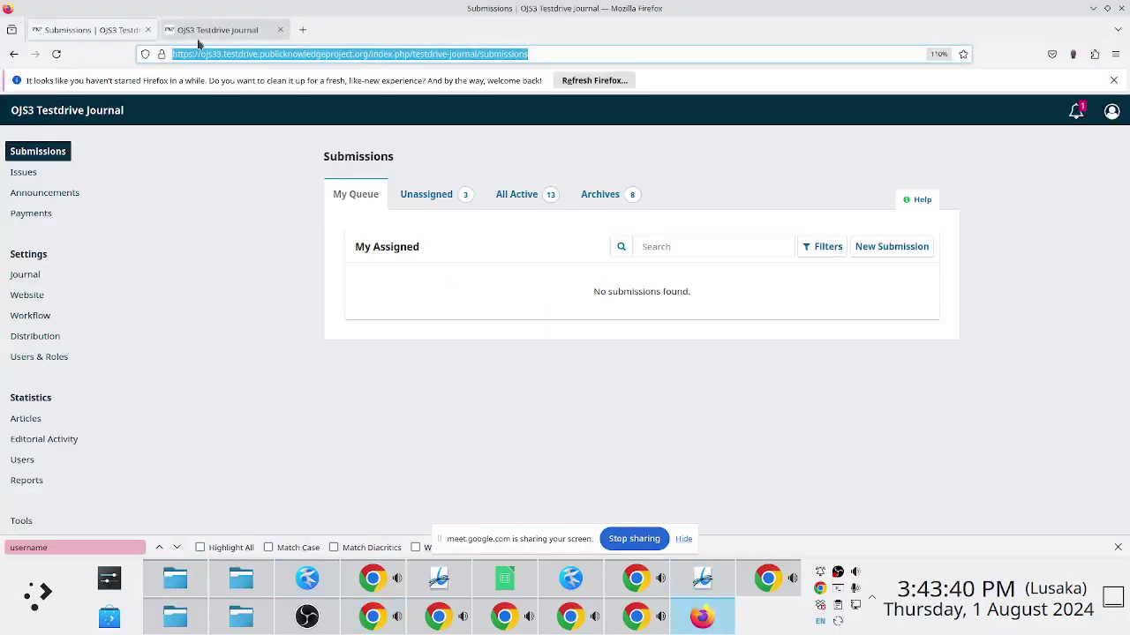
{"action": "left_click", "coordinate": [302, 29]}
{"action": "type", "text": "journals.unza.zm/"}
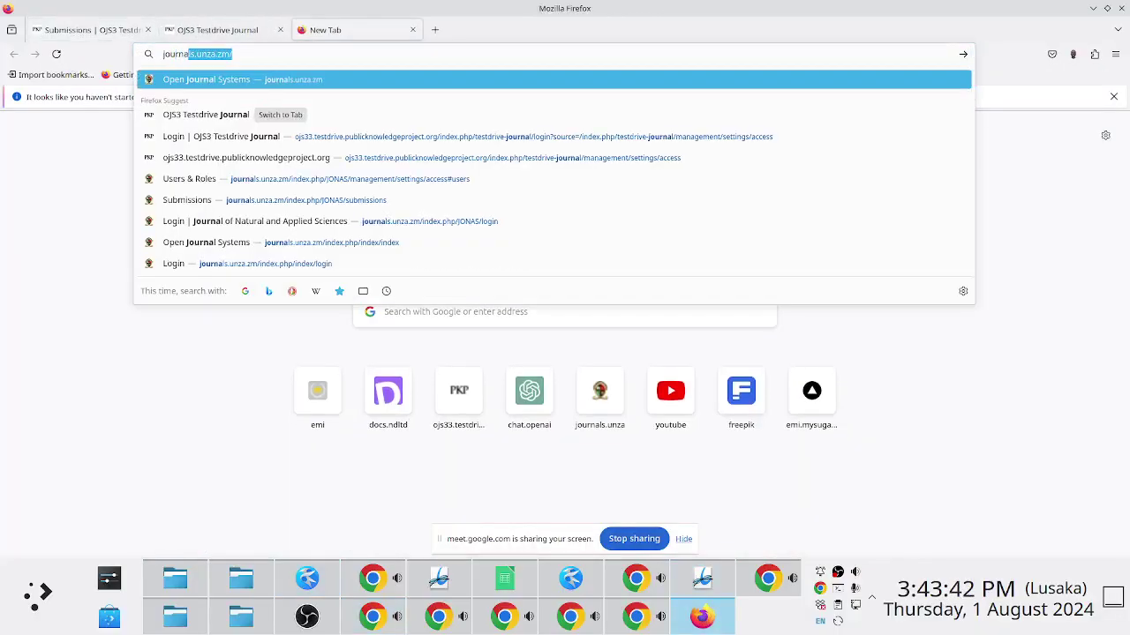
{"action": "key", "text": "Return"}
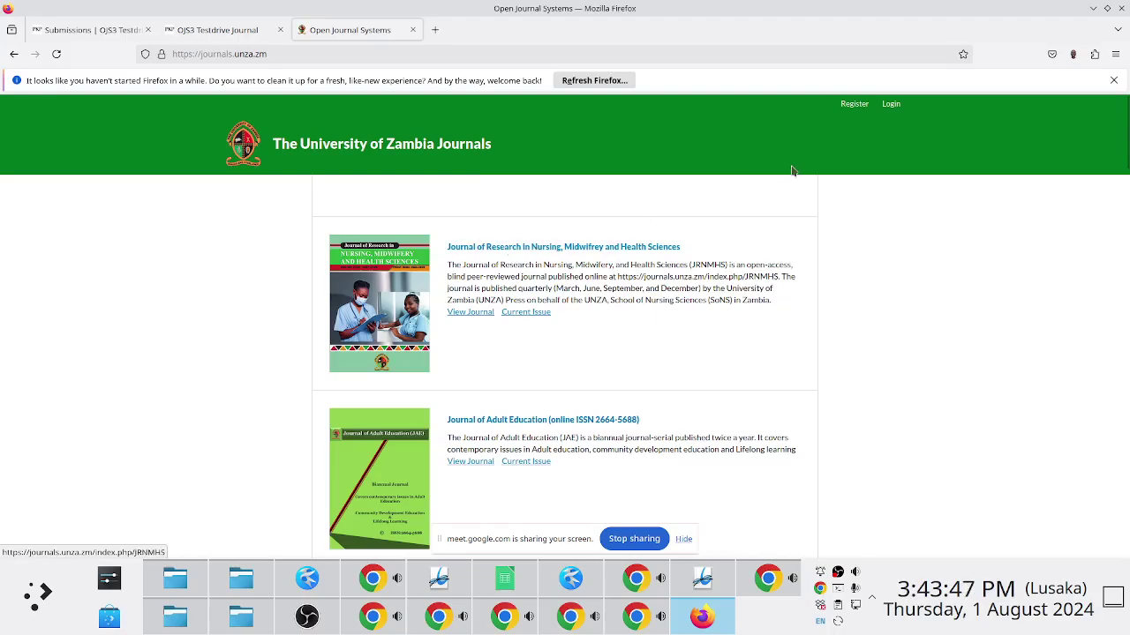
{"action": "left_click", "coordinate": [623, 248]}
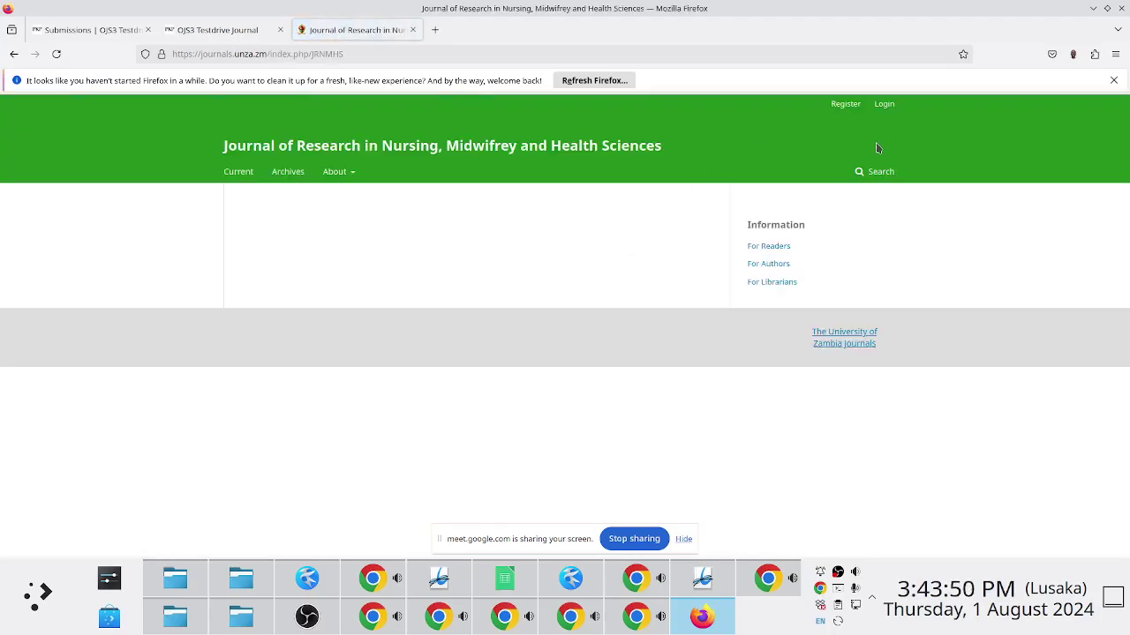
{"action": "left_click", "coordinate": [884, 104]}
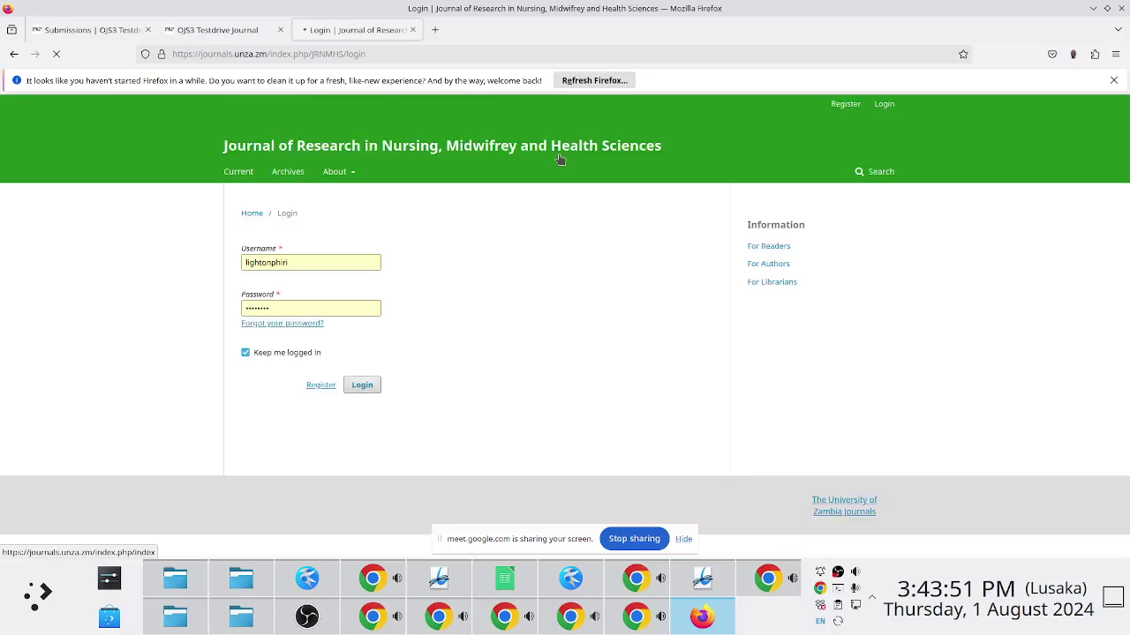
- Log in to the journal with the account username and password, and open its user list
{"action": "double_click", "coordinate": [266, 263]}
{"action": "type", "text": "lighton"}
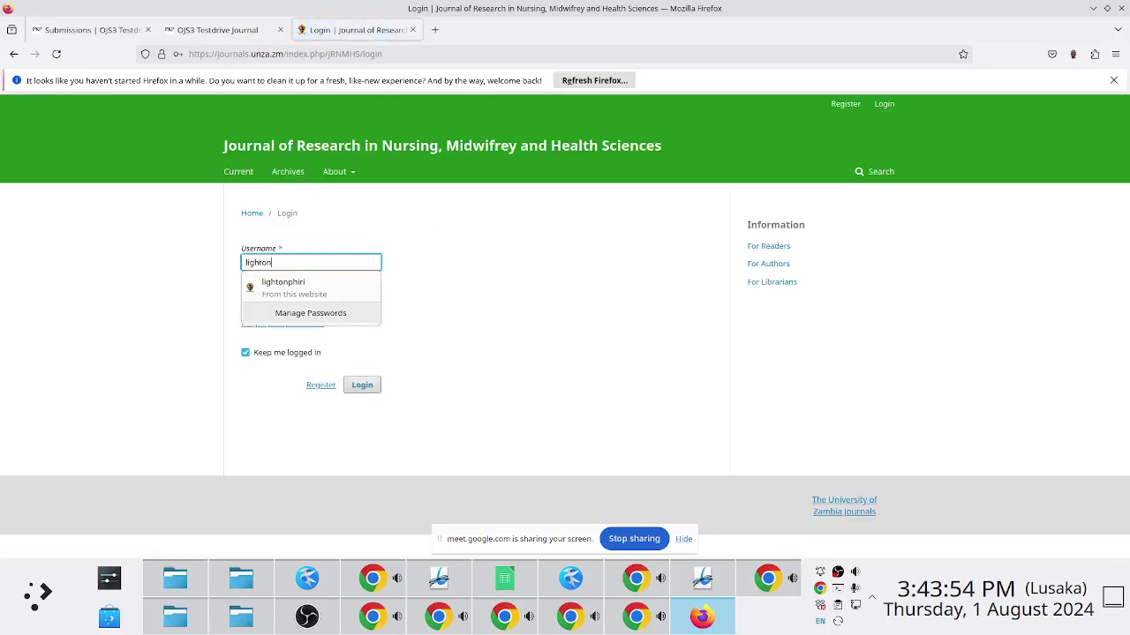
{"action": "key", "text": "Tab"}
{"action": "type", "text": "*******"}
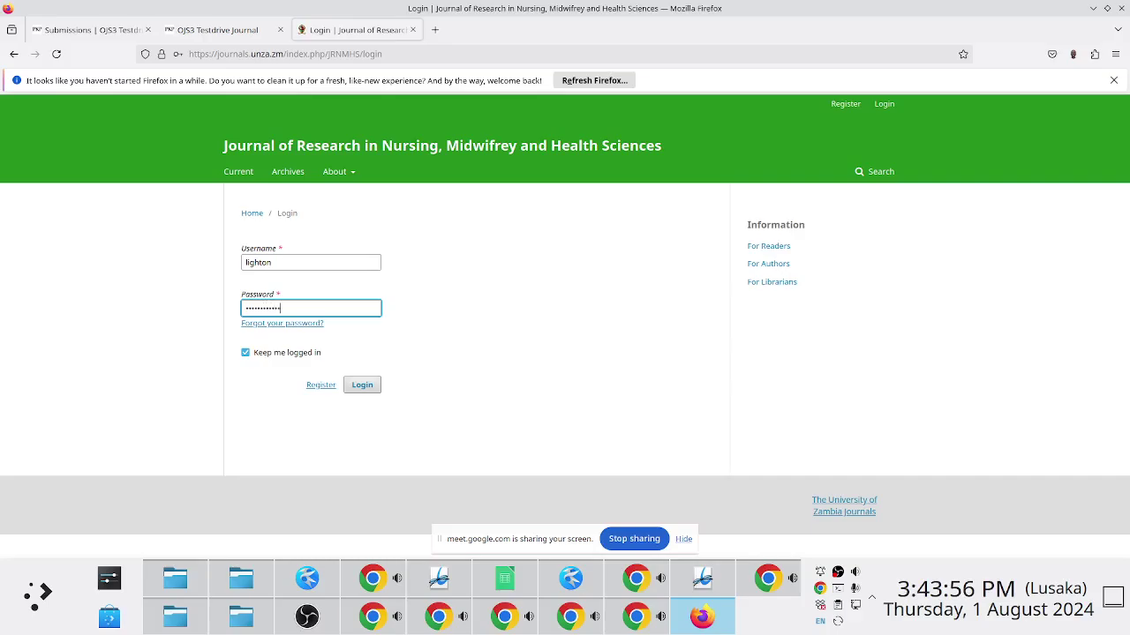
{"action": "key", "text": "Return"}
{"action": "left_click", "coordinate": [387, 208]}
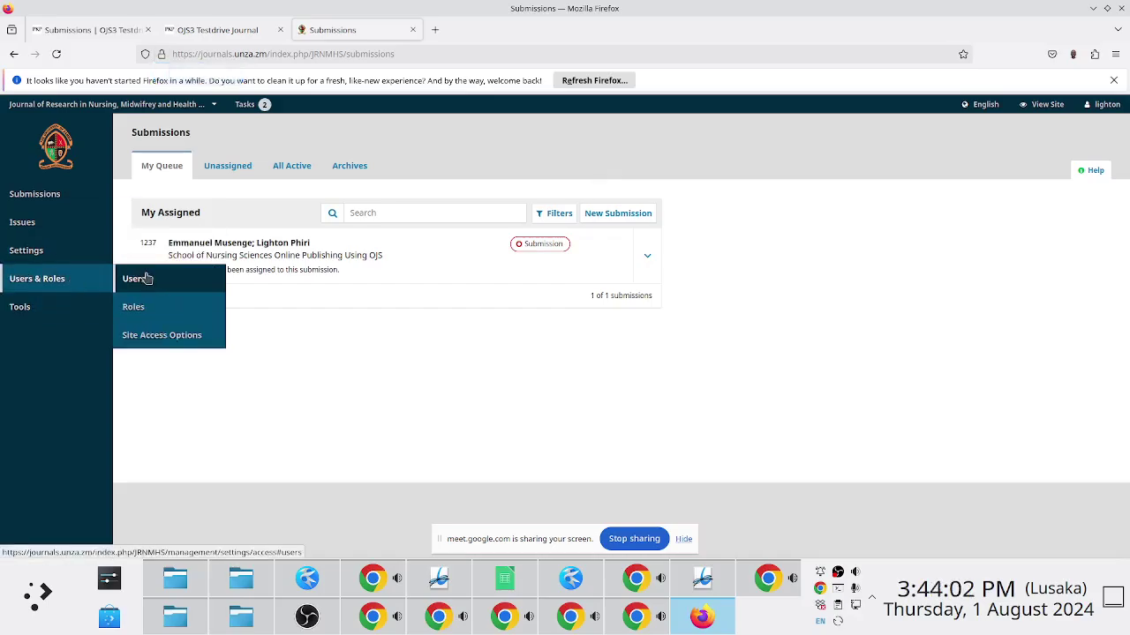
{"action": "left_click", "coordinate": [147, 279]}
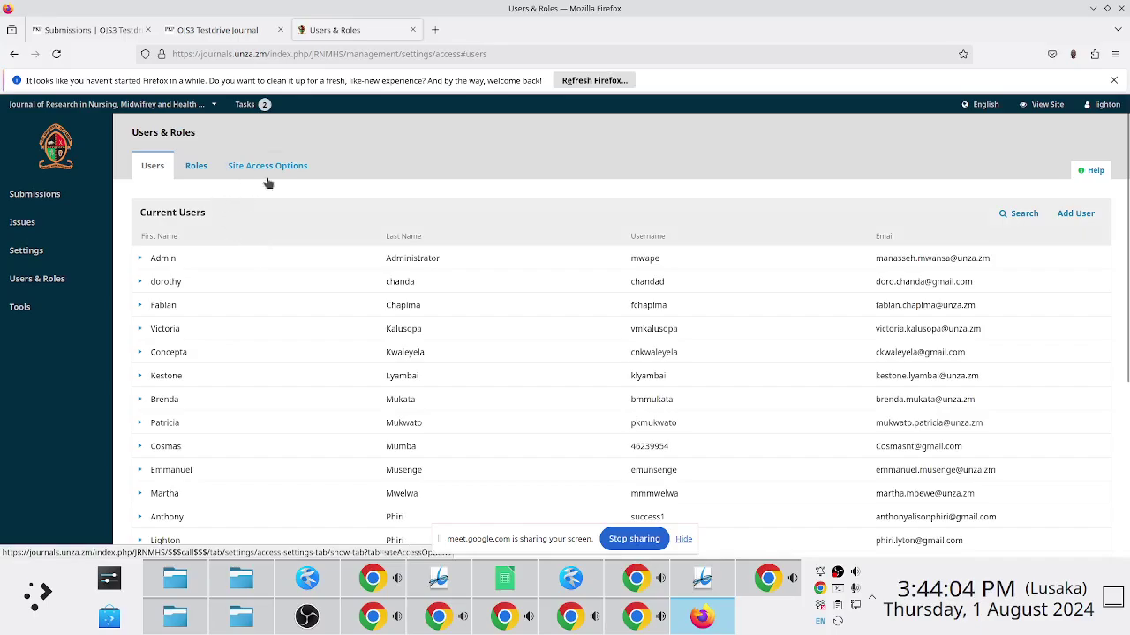
- Search the journal's current users for the logged-in account's username and open the matching user for editing
{"action": "left_click", "coordinate": [1007, 212]}
{"action": "left_click", "coordinate": [341, 260]}
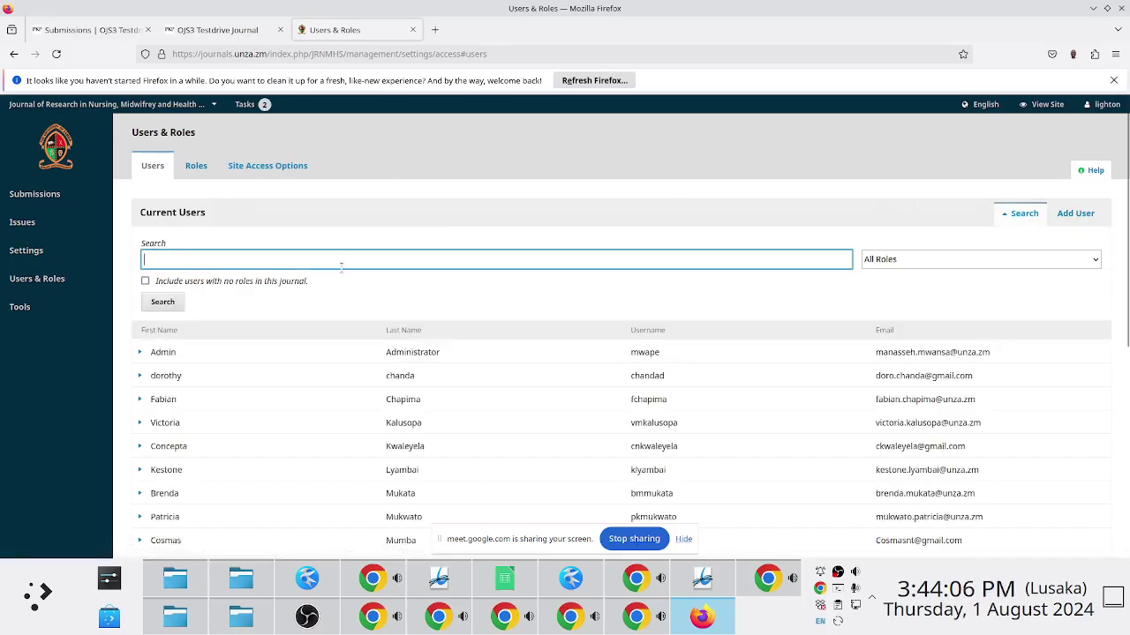
{"action": "type", "text": "lighton"}
{"action": "key", "text": "Return"}
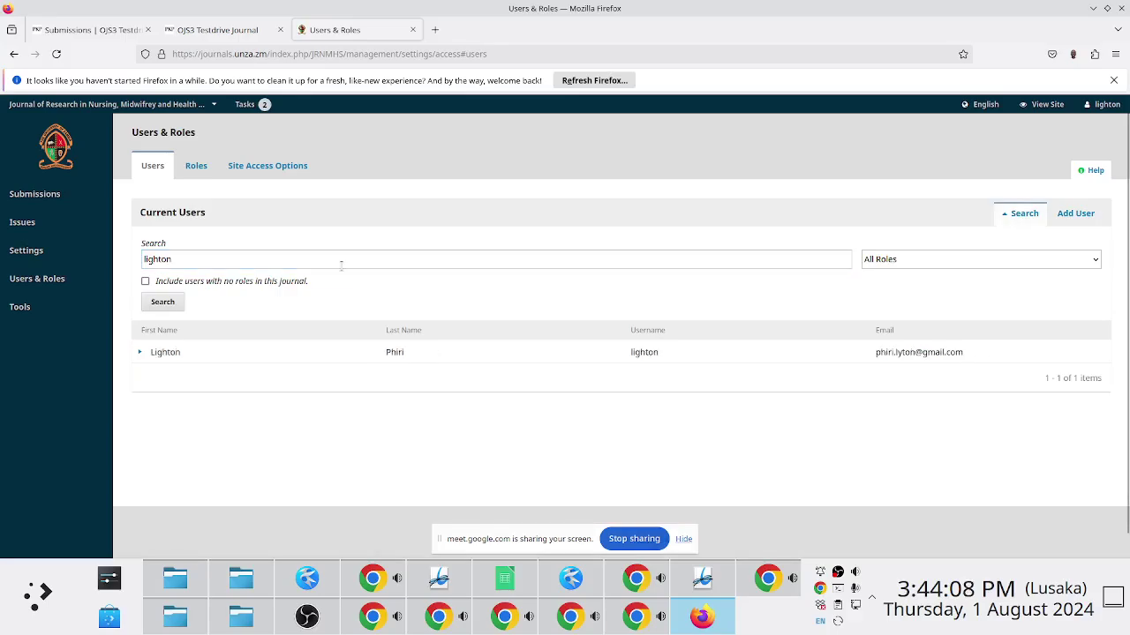
{"action": "left_click", "coordinate": [139, 352]}
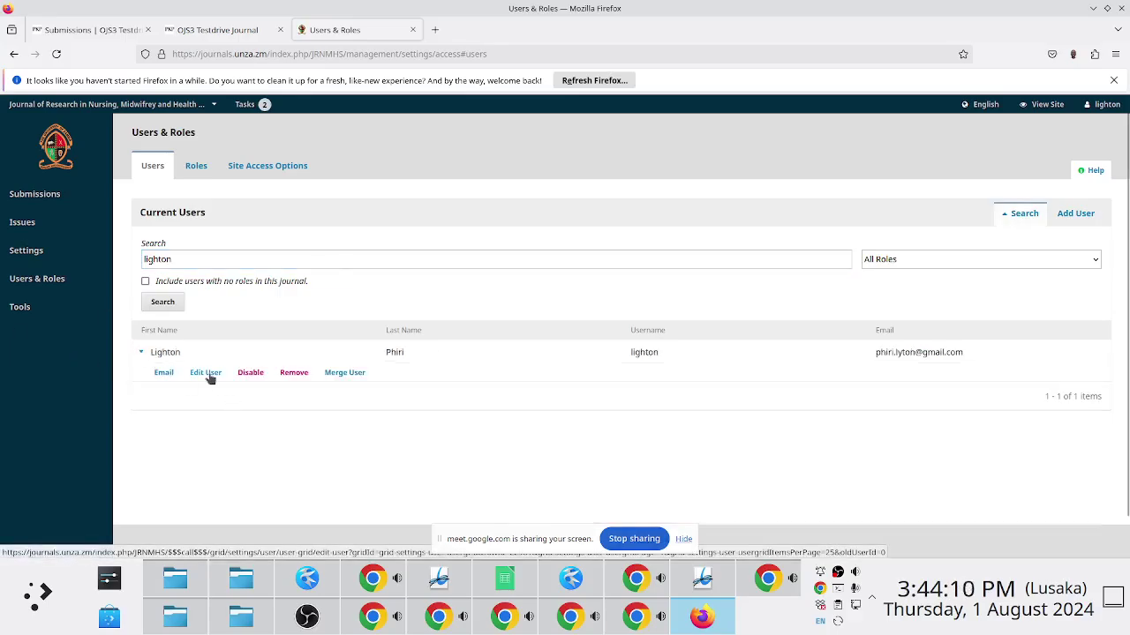
{"action": "left_click", "coordinate": [206, 372]}
- Add the Journal editor role to the user's roles alongside Journal manager and save the account
{"action": "scroll", "coordinate": [724, 466], "scroll_direction": "down", "scroll_amount": 3}
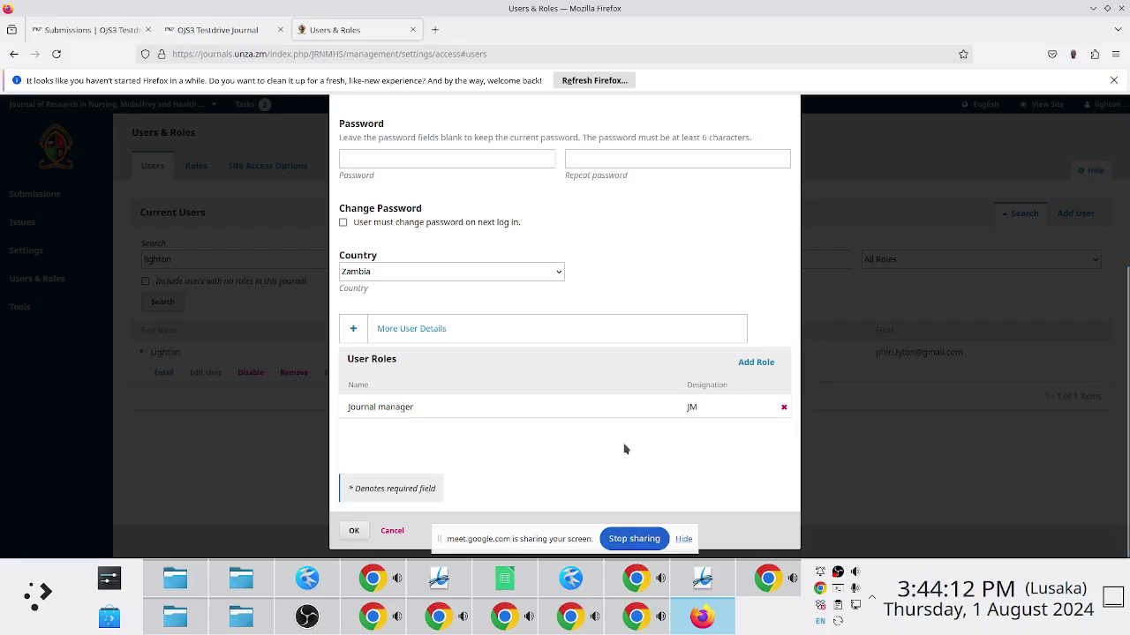
{"action": "left_click", "coordinate": [755, 362]}
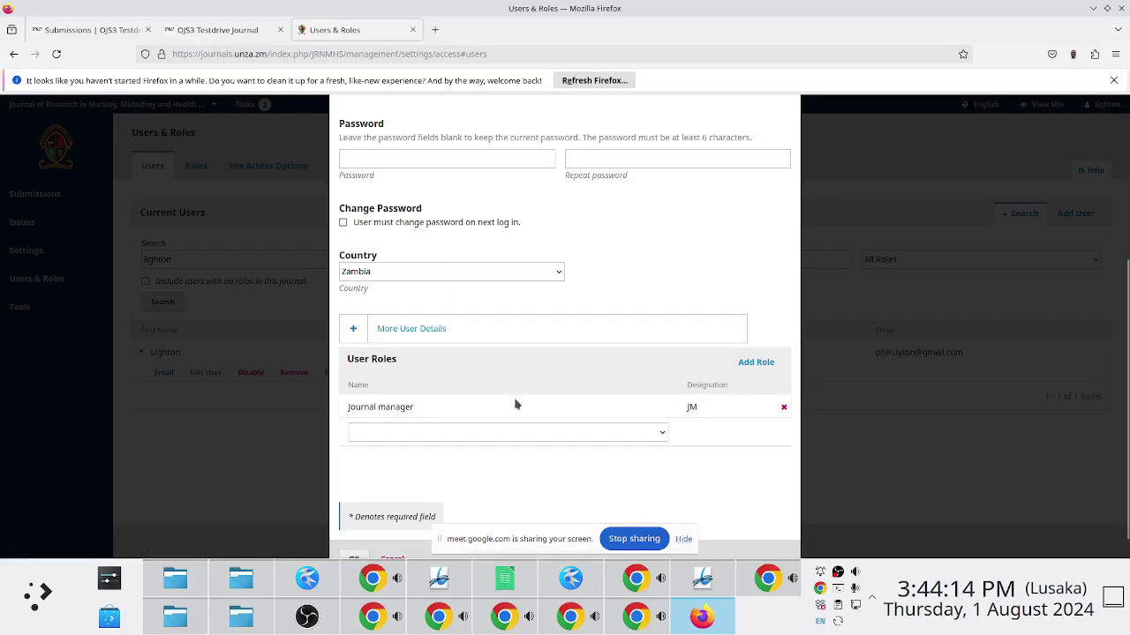
{"action": "left_click", "coordinate": [521, 432]}
{"action": "left_click", "coordinate": [393, 136]}
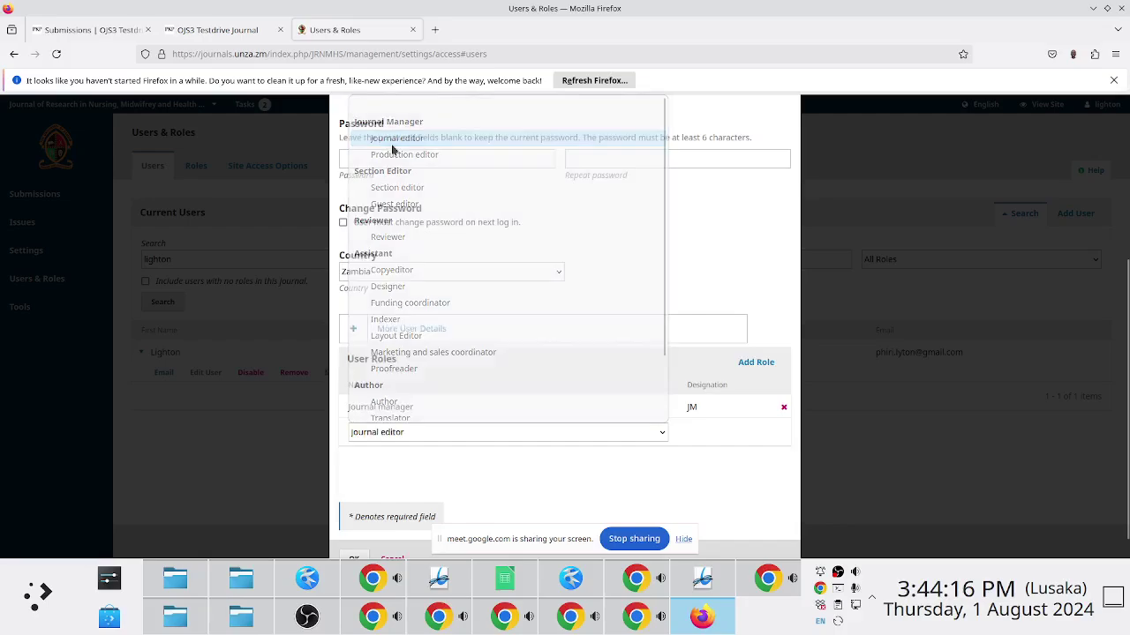
{"action": "key", "text": "F11"}
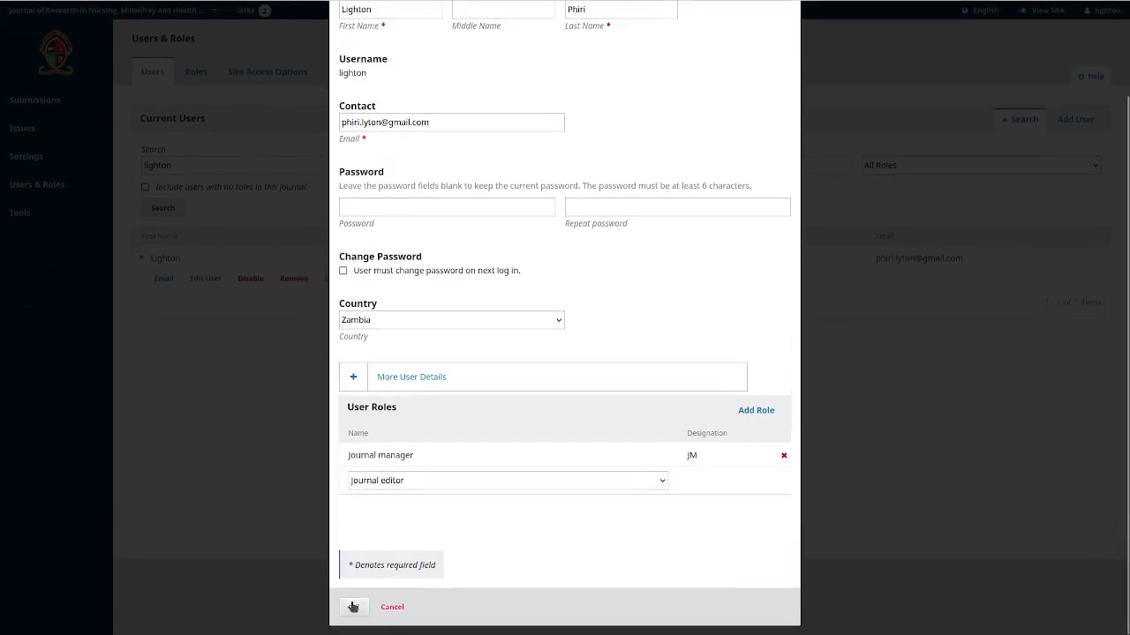
{"action": "left_click", "coordinate": [351, 607]}
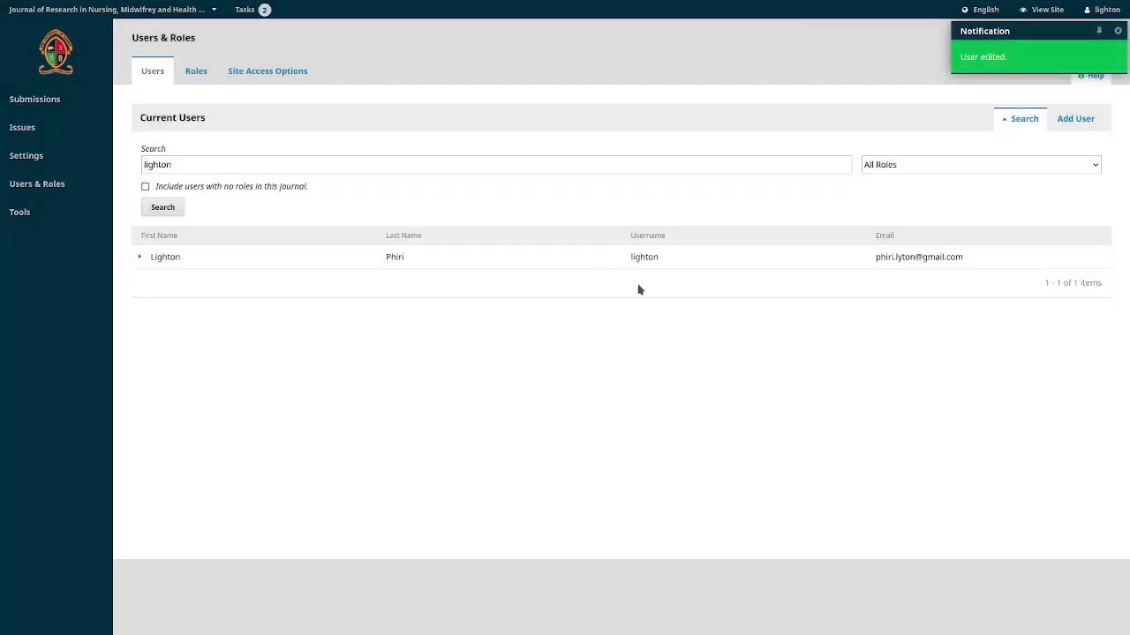
- Switch to Chrome and open the unassigned submission "Antidiabetic Effects of Cassia abbreviata Oliv." from the journal's submissions
{"action": "key", "text": "alt+Tab"}
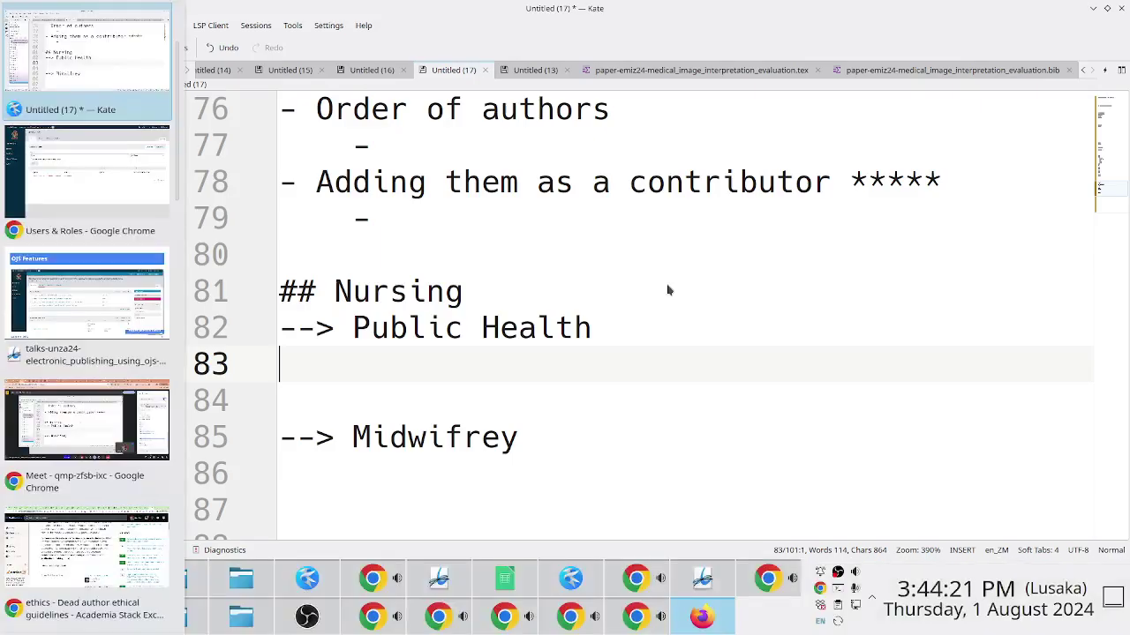
{"action": "key", "text": "alt+Tab"}
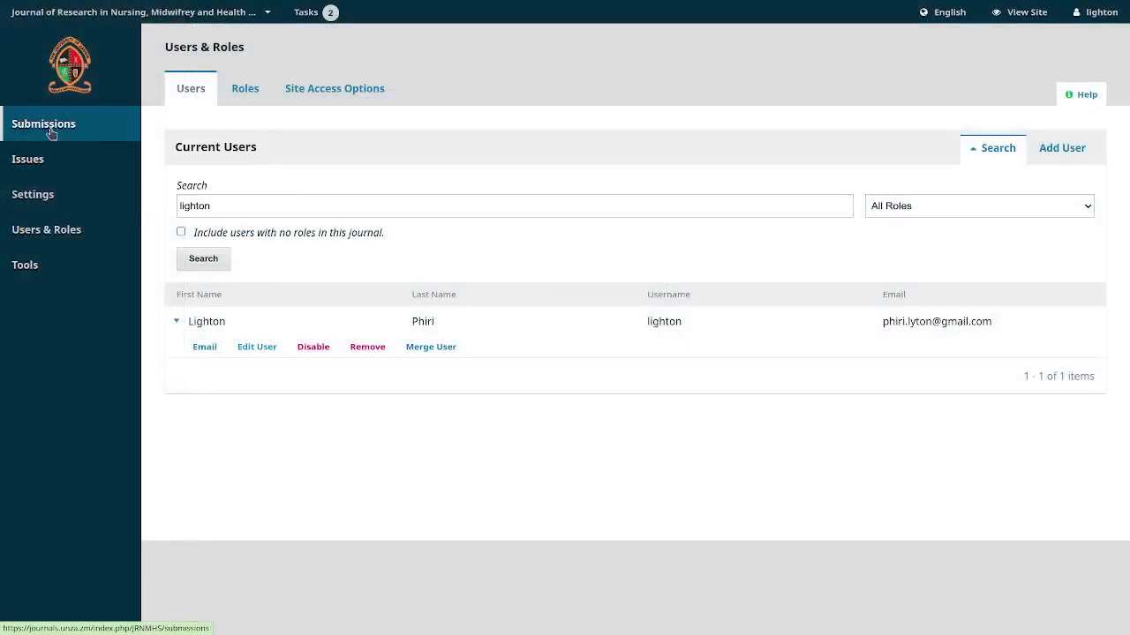
{"action": "left_click", "coordinate": [51, 127]}
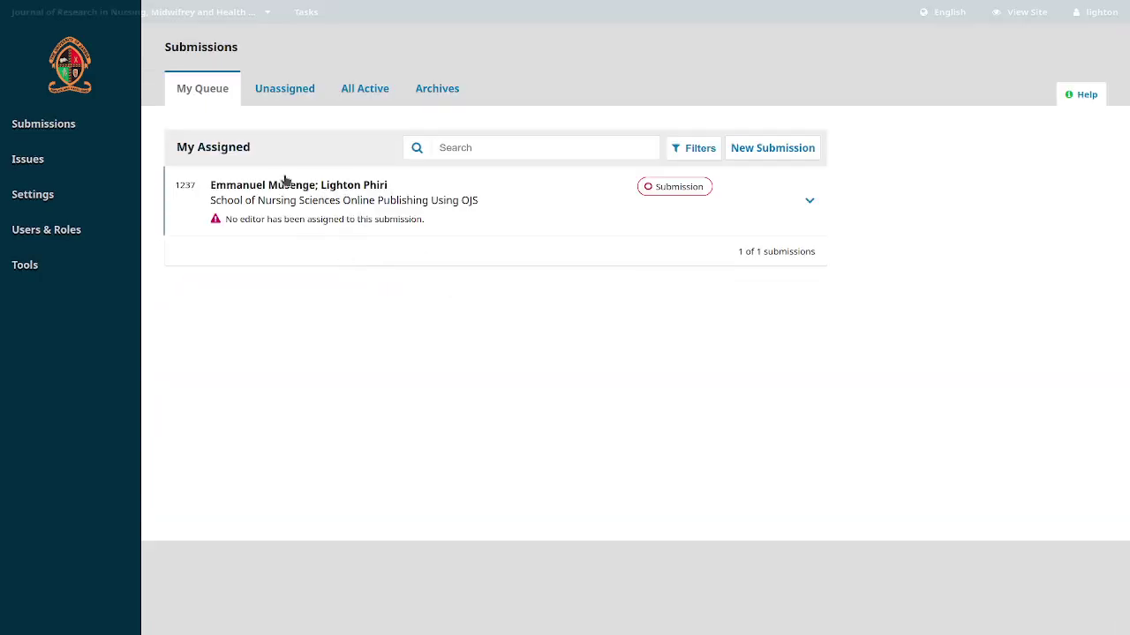
{"action": "left_click", "coordinate": [289, 89]}
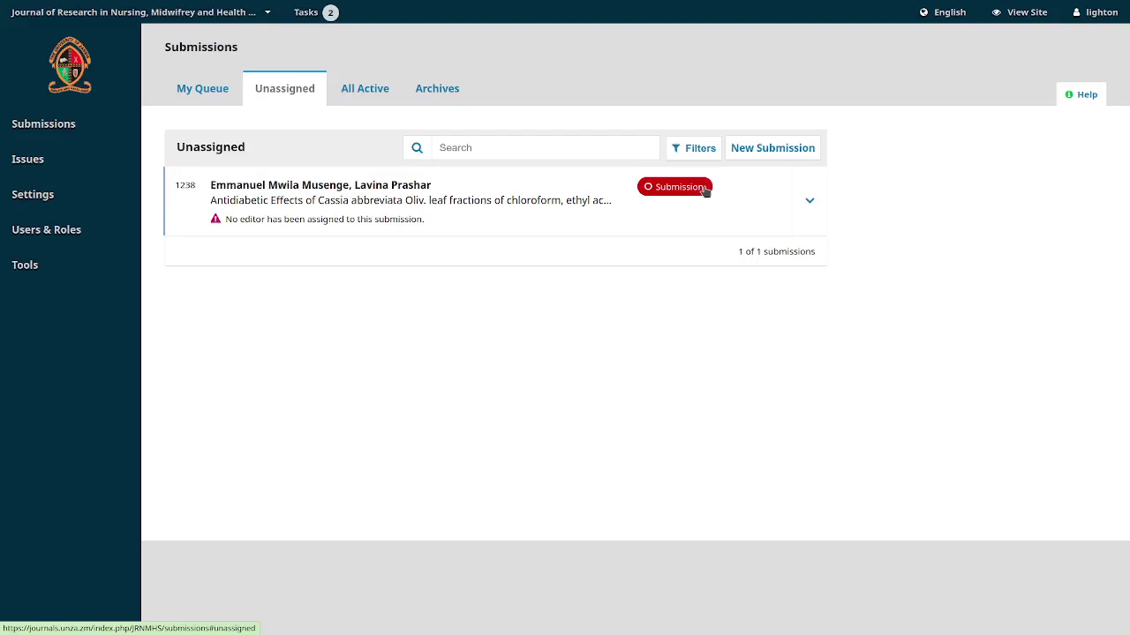
{"action": "left_click", "coordinate": [809, 203]}
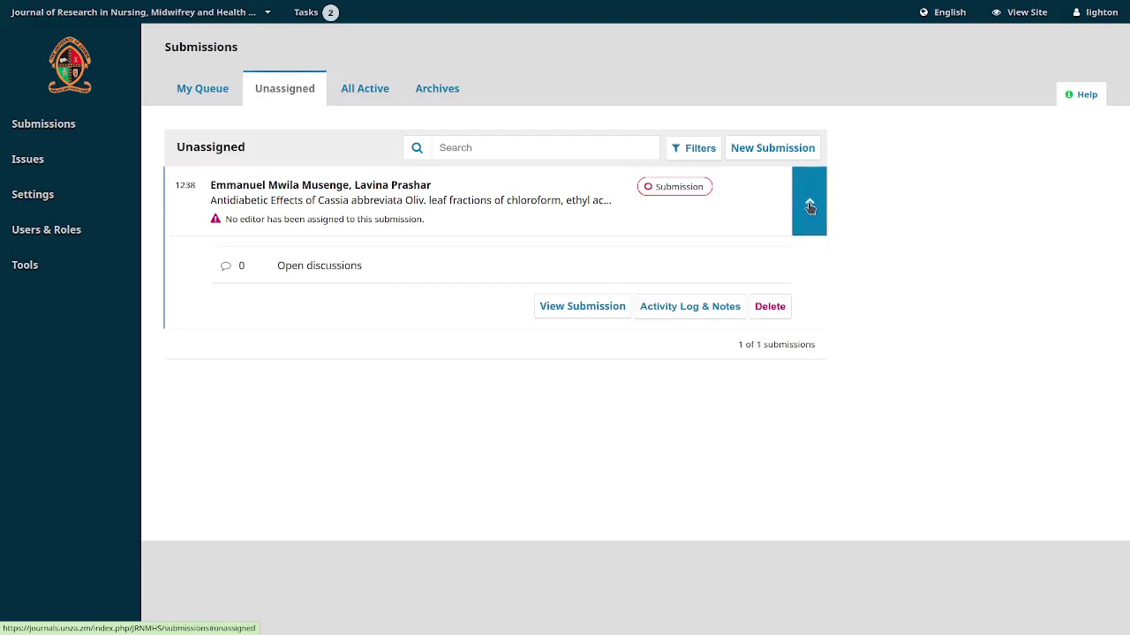
{"action": "left_click", "coordinate": [582, 305]}
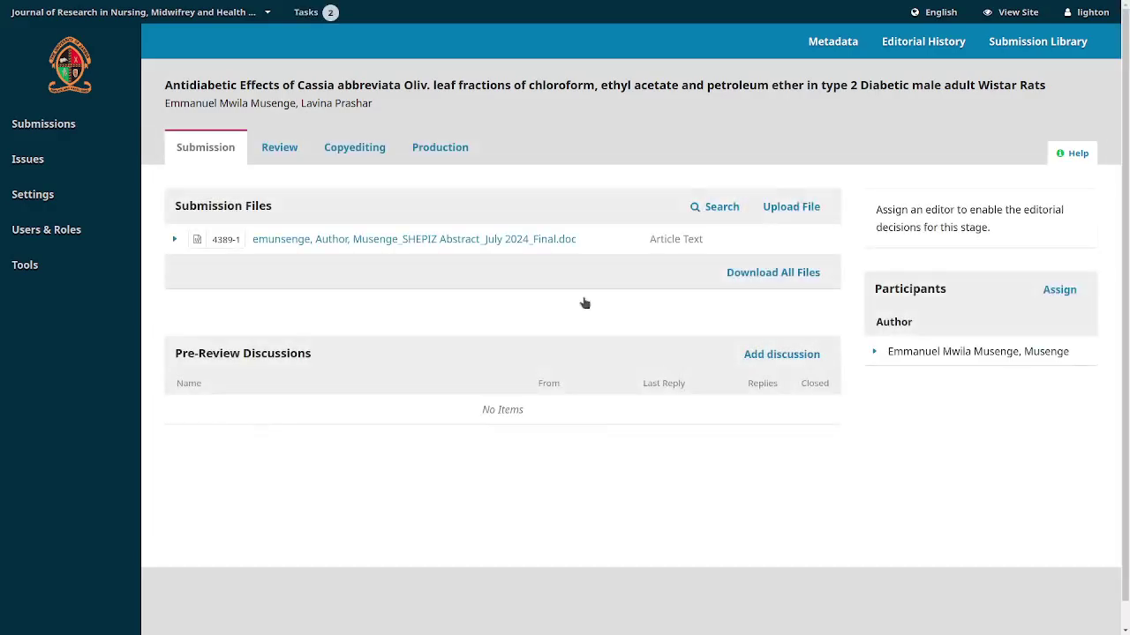
- Assign the logged-in account's user to the submission as Journal editor, without restricting assignment privileges or adding a message
{"action": "left_click", "coordinate": [1048, 290]}
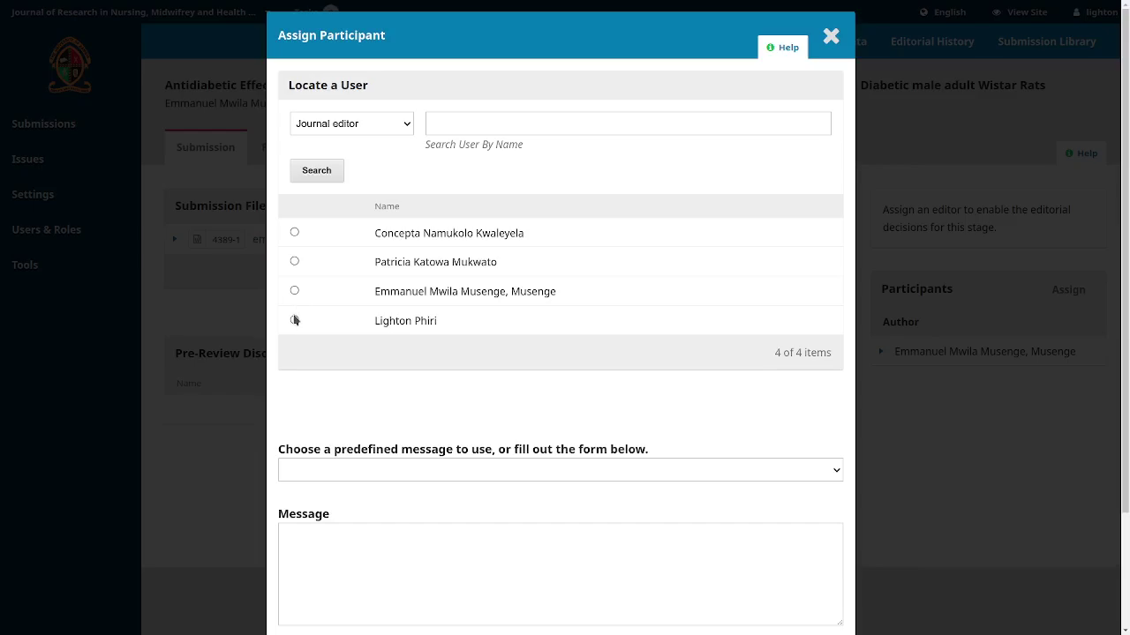
{"action": "left_click", "coordinate": [295, 321]}
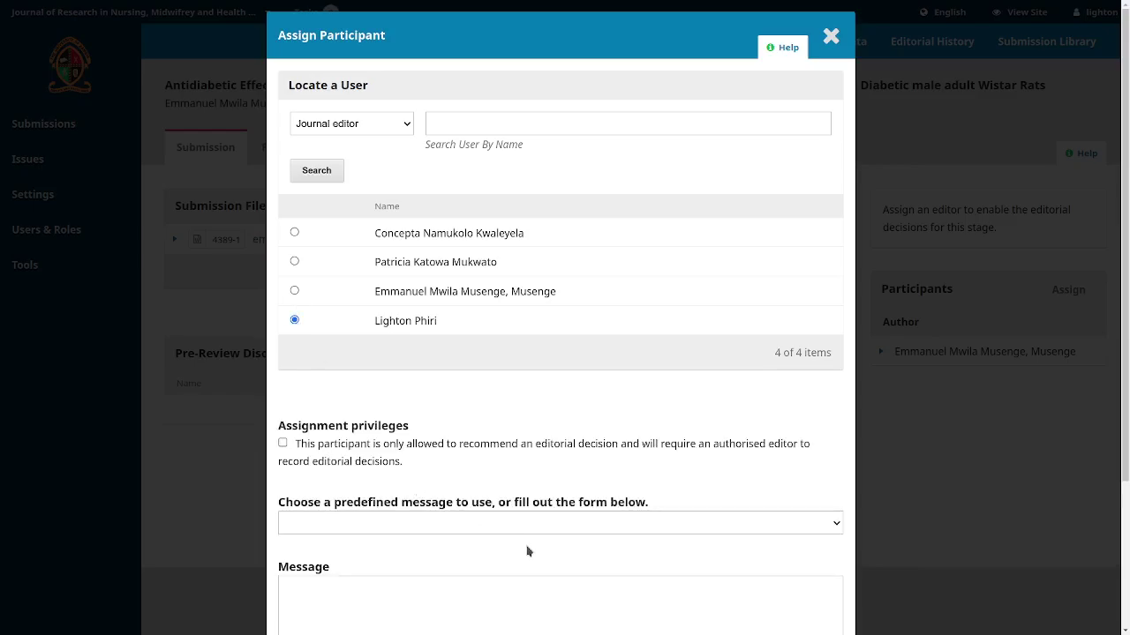
{"action": "scroll", "coordinate": [486, 493], "scroll_direction": "down", "scroll_amount": 3}
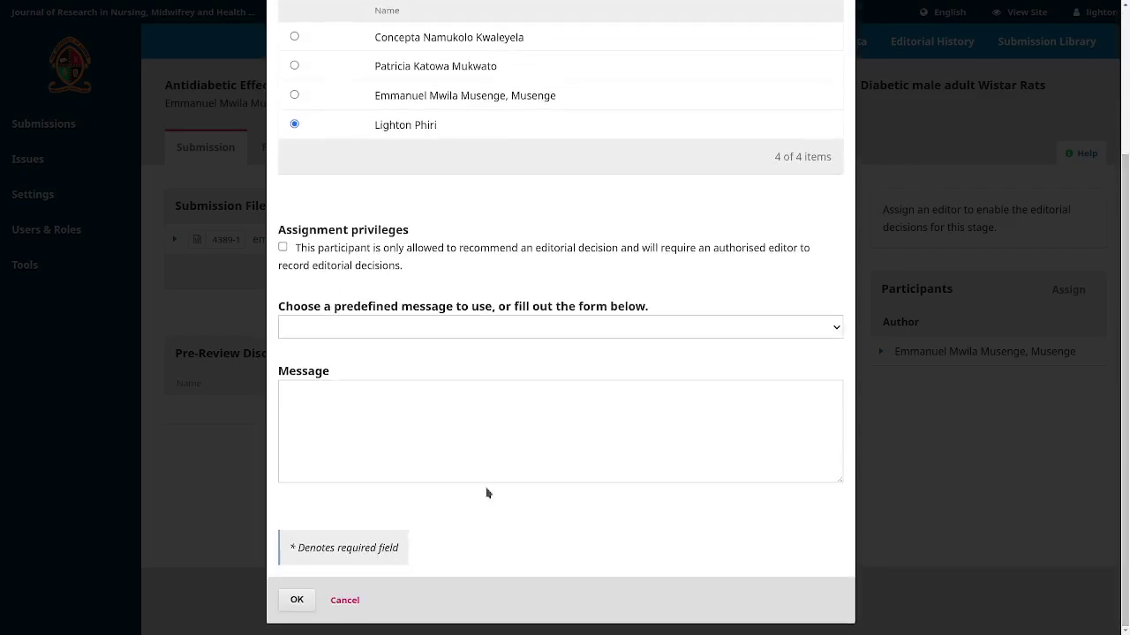
{"action": "left_click", "coordinate": [297, 600]}
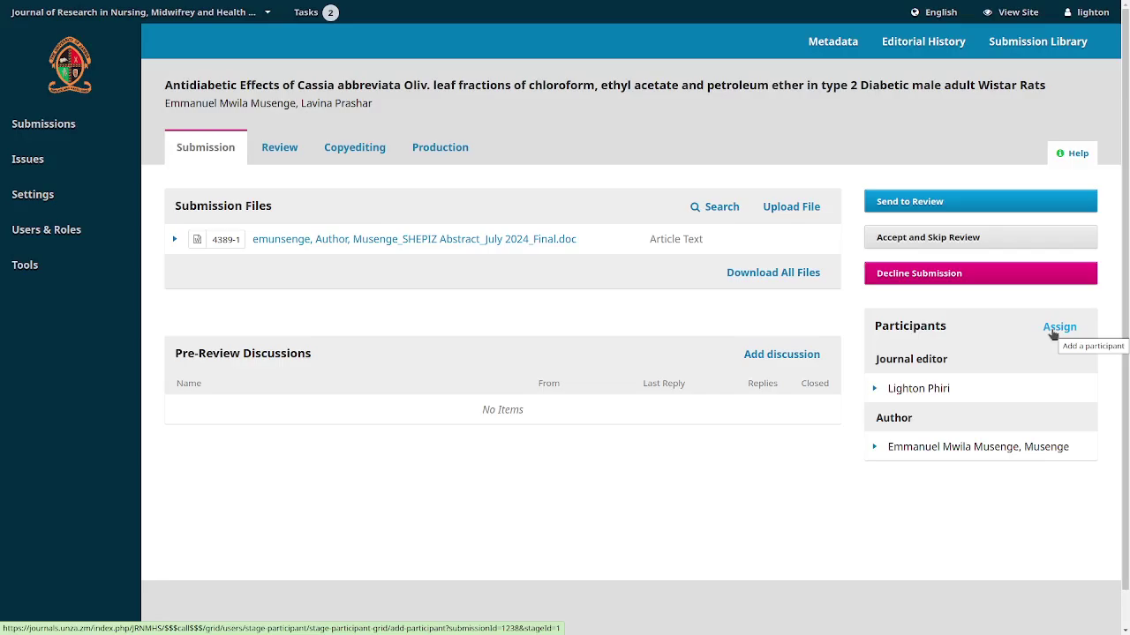
- Assign the second listed Journal editor to the submission as an additional participant, leaving the message empty
{"action": "left_click", "coordinate": [1058, 328]}
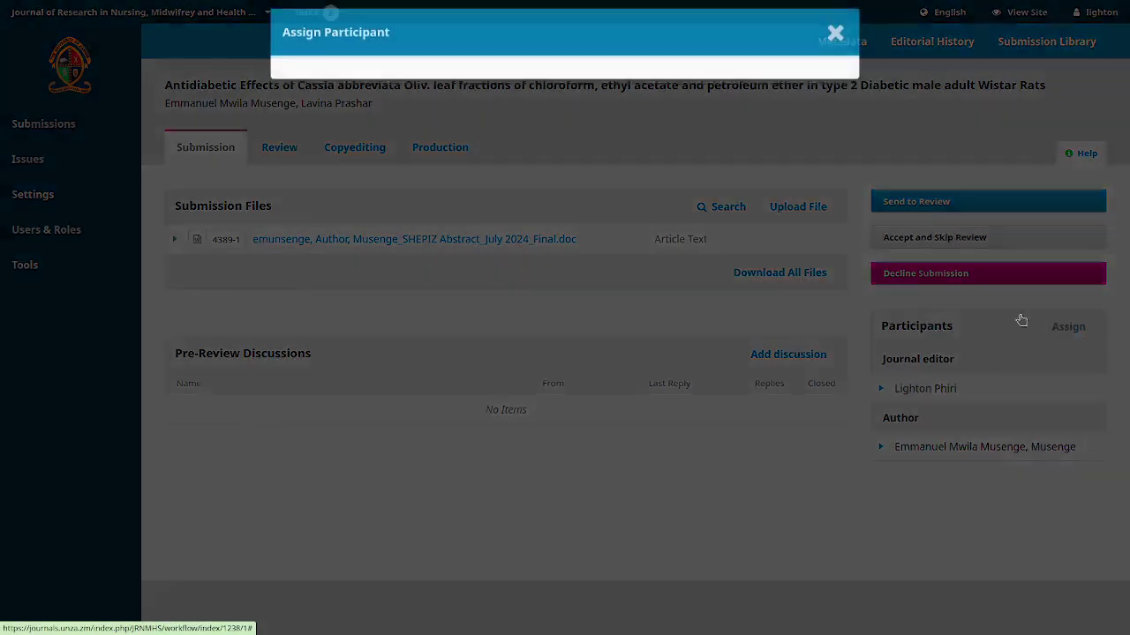
{"action": "left_click", "coordinate": [294, 261]}
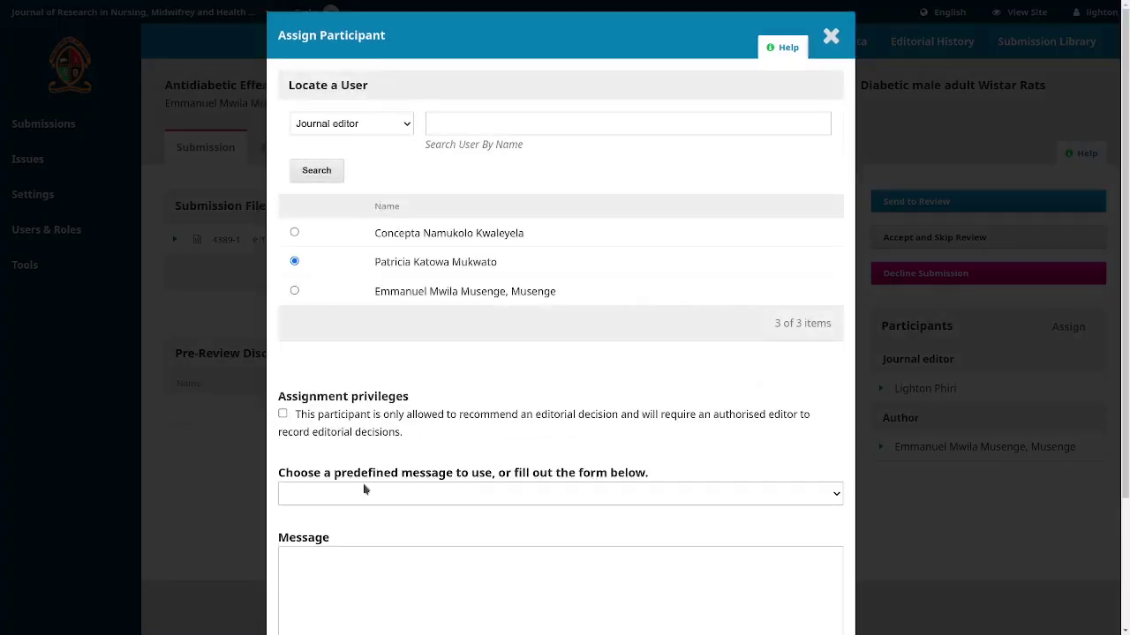
{"action": "scroll", "coordinate": [458, 467], "scroll_direction": "down", "scroll_amount": 2}
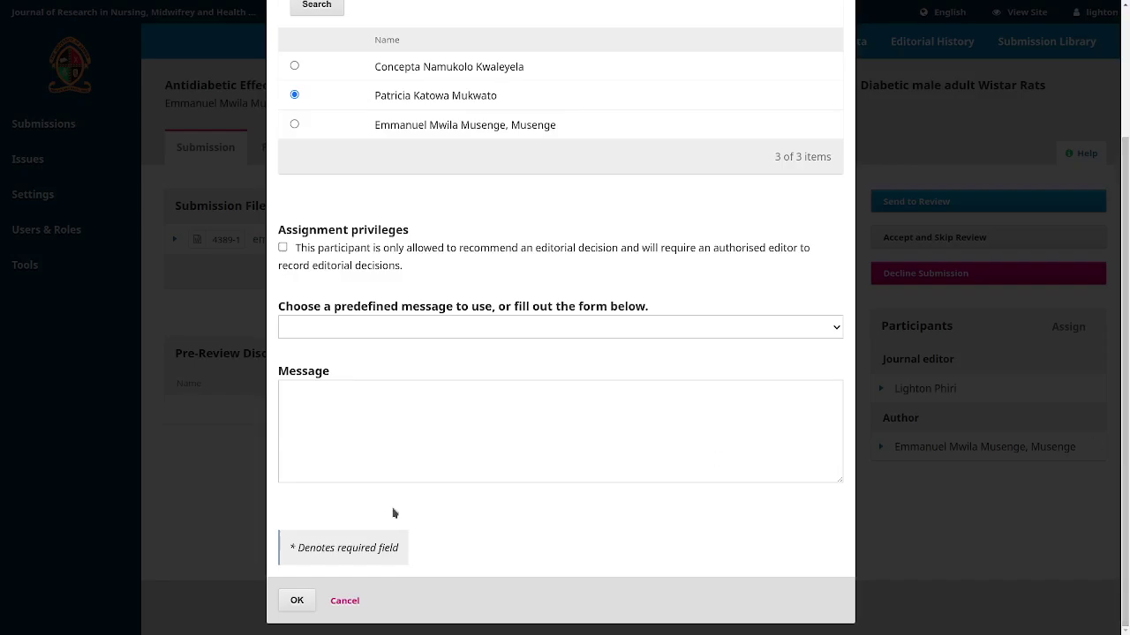
{"action": "left_click", "coordinate": [282, 607]}
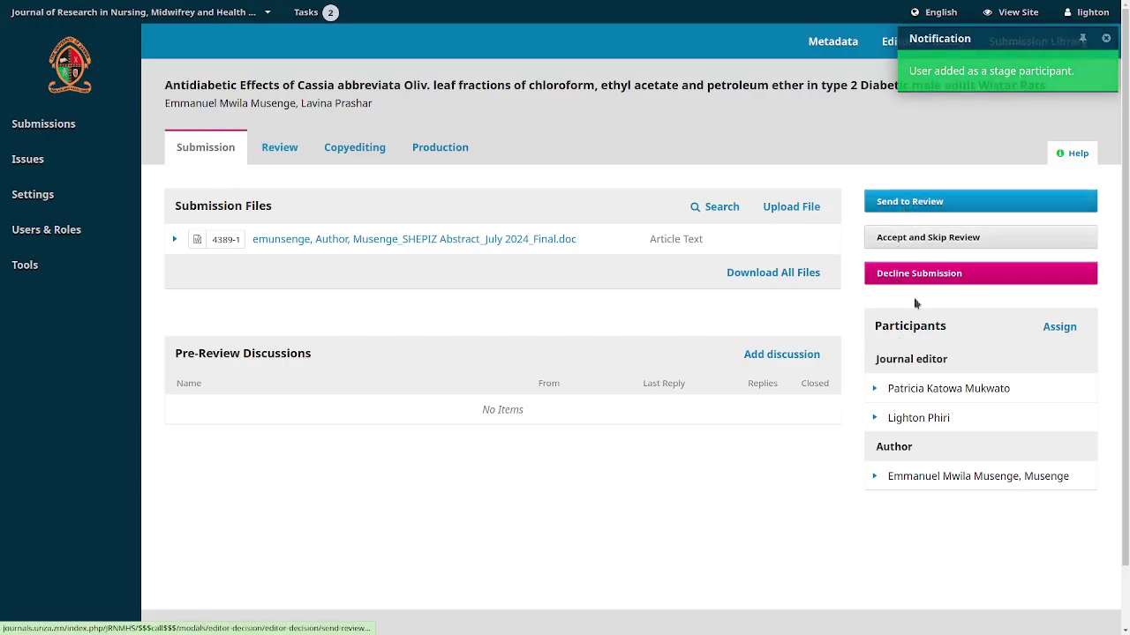
- Remove the logged-in account's user from the submission's Journal editor participants
{"action": "left_click", "coordinate": [874, 419]}
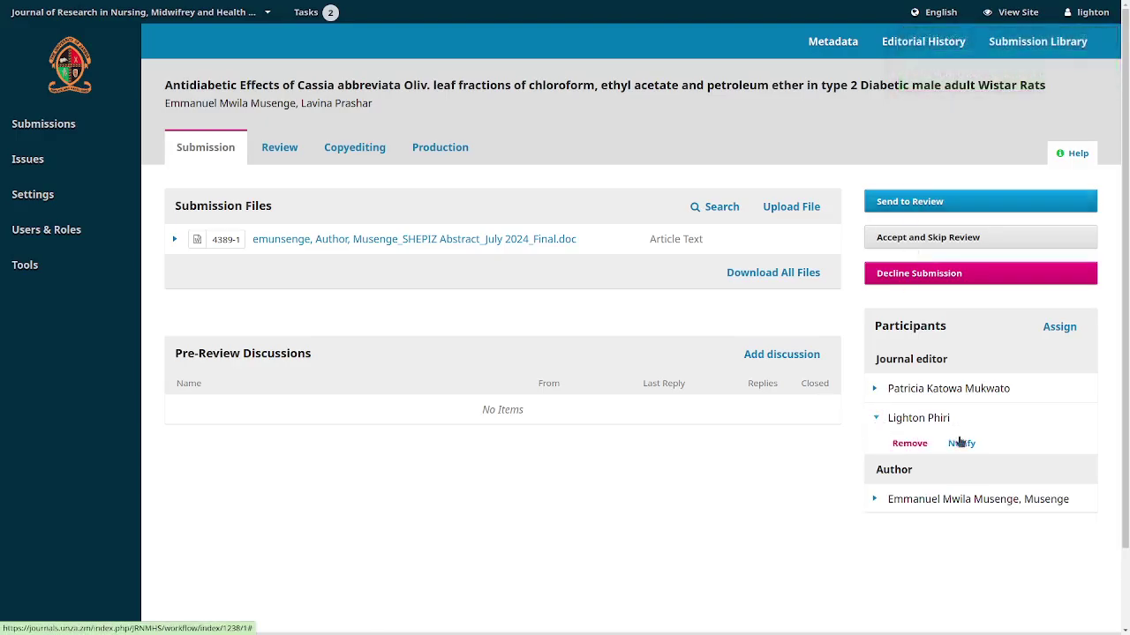
{"action": "left_click", "coordinate": [909, 443]}
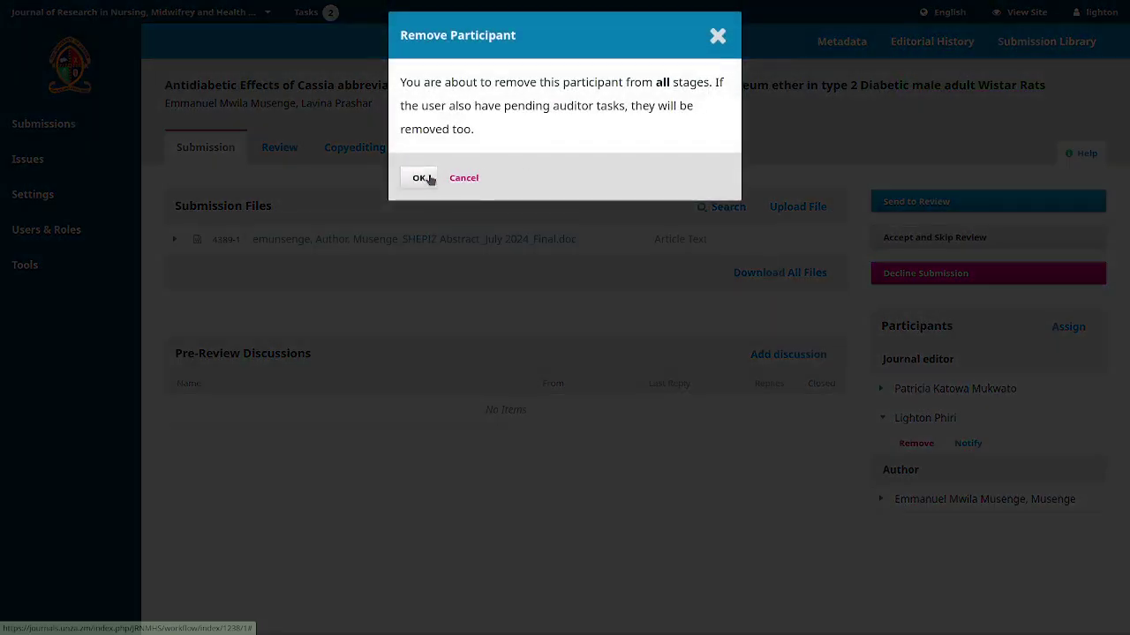
{"action": "left_click", "coordinate": [425, 177]}
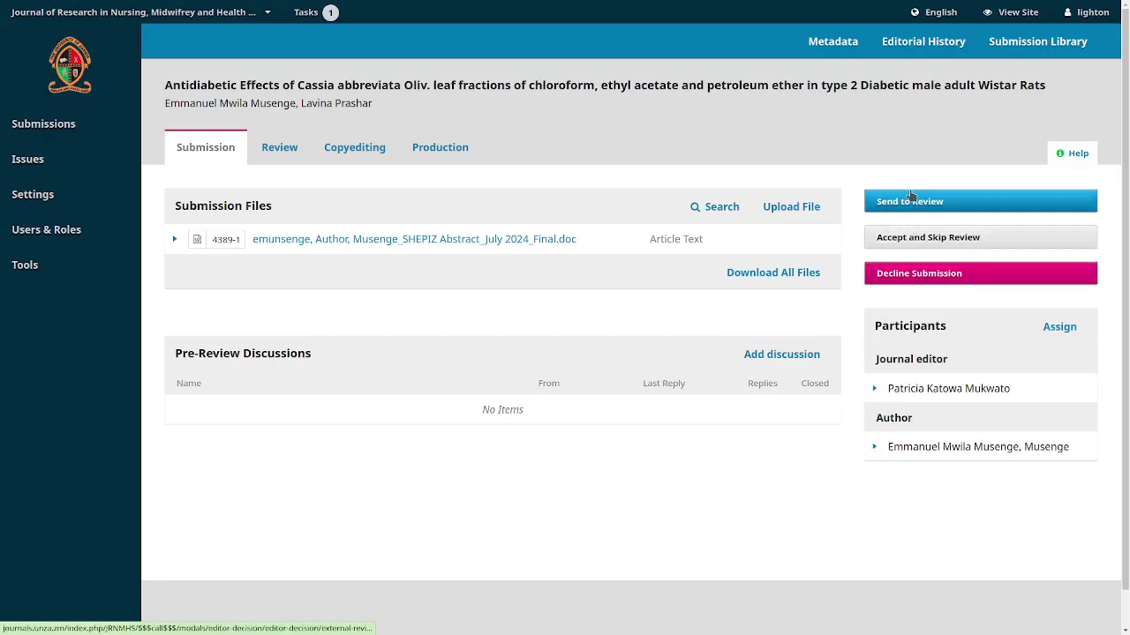
- Assign the logged-in account's user to the submission again as Journal editor, leaving the recommend-only privilege off
{"action": "left_click", "coordinate": [1061, 333]}
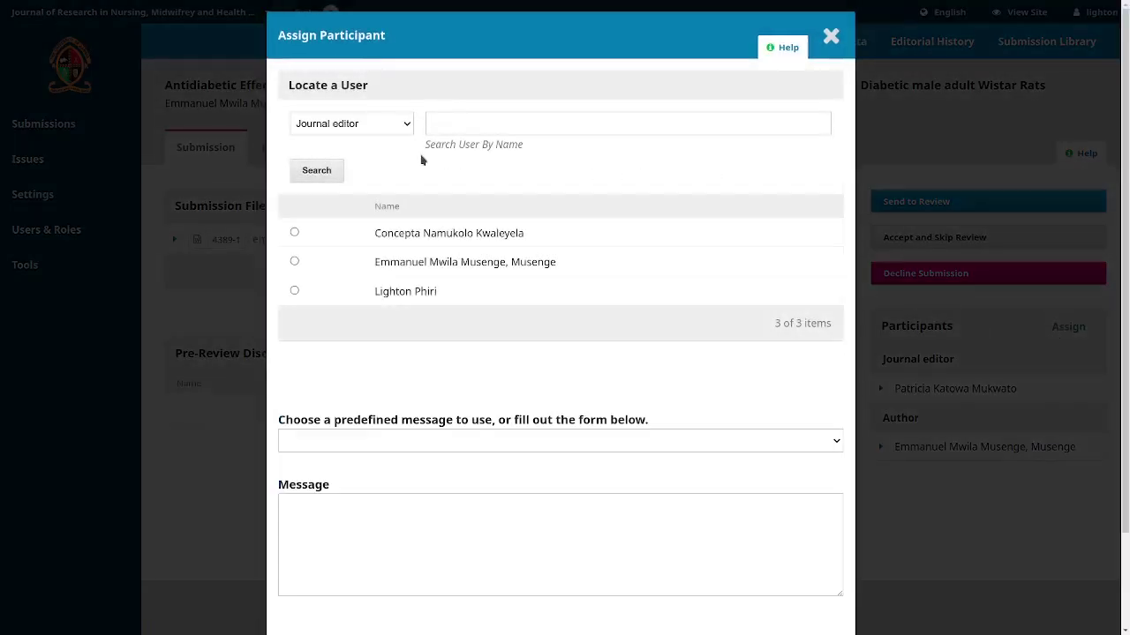
{"action": "left_click", "coordinate": [294, 291]}
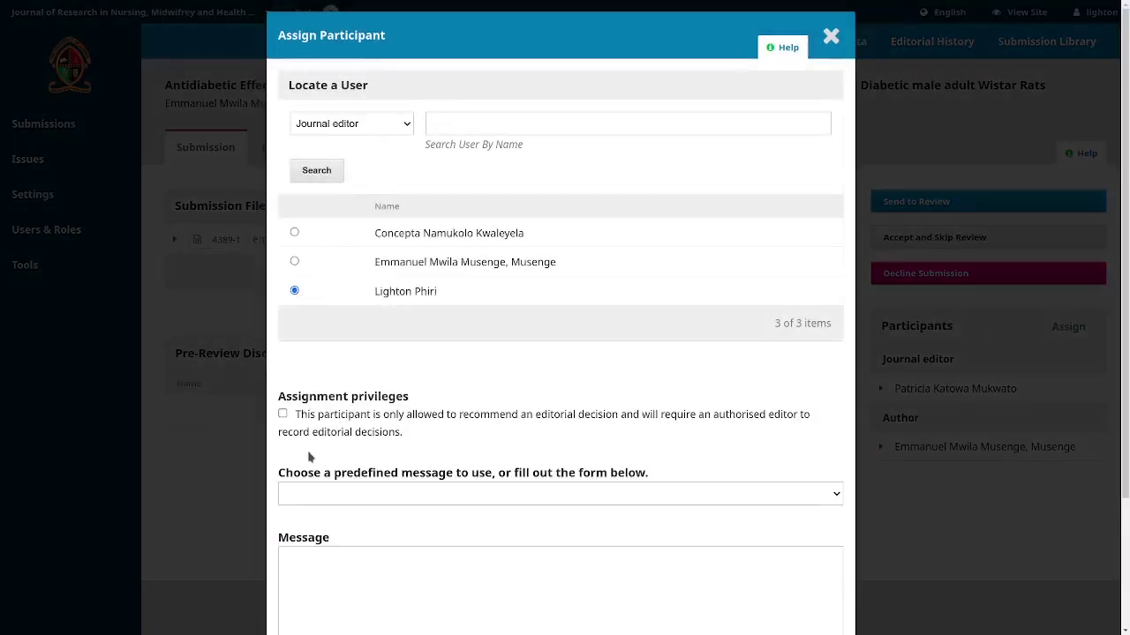
{"action": "key", "text": "F11"}
{"action": "key", "text": "F11"}
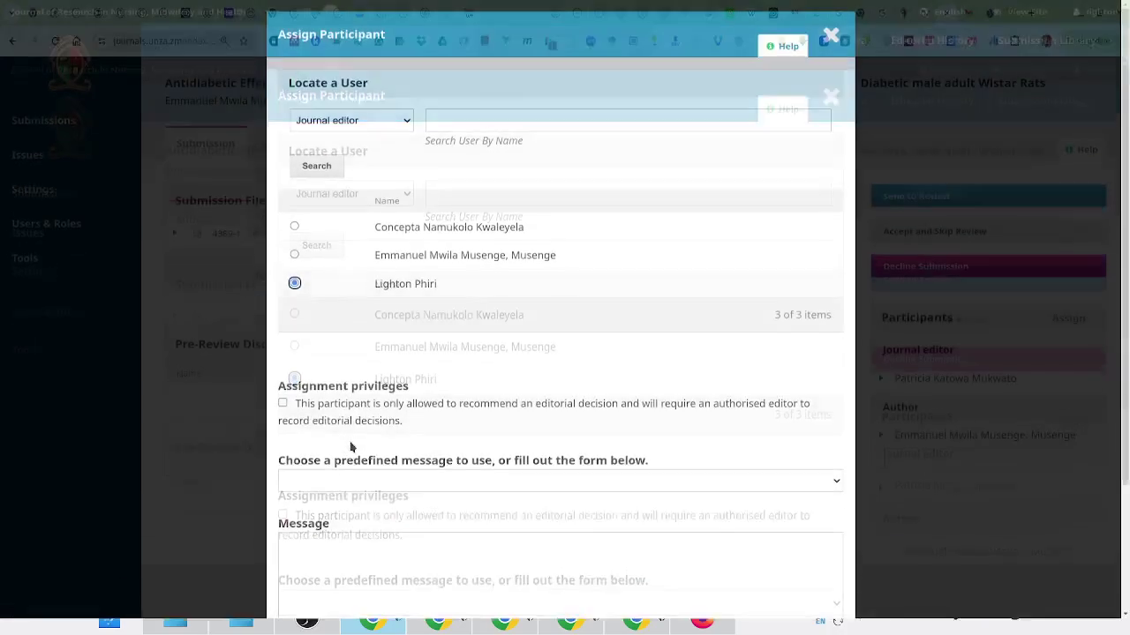
{"action": "scroll", "coordinate": [529, 354], "scroll_direction": "down", "scroll_amount": 2}
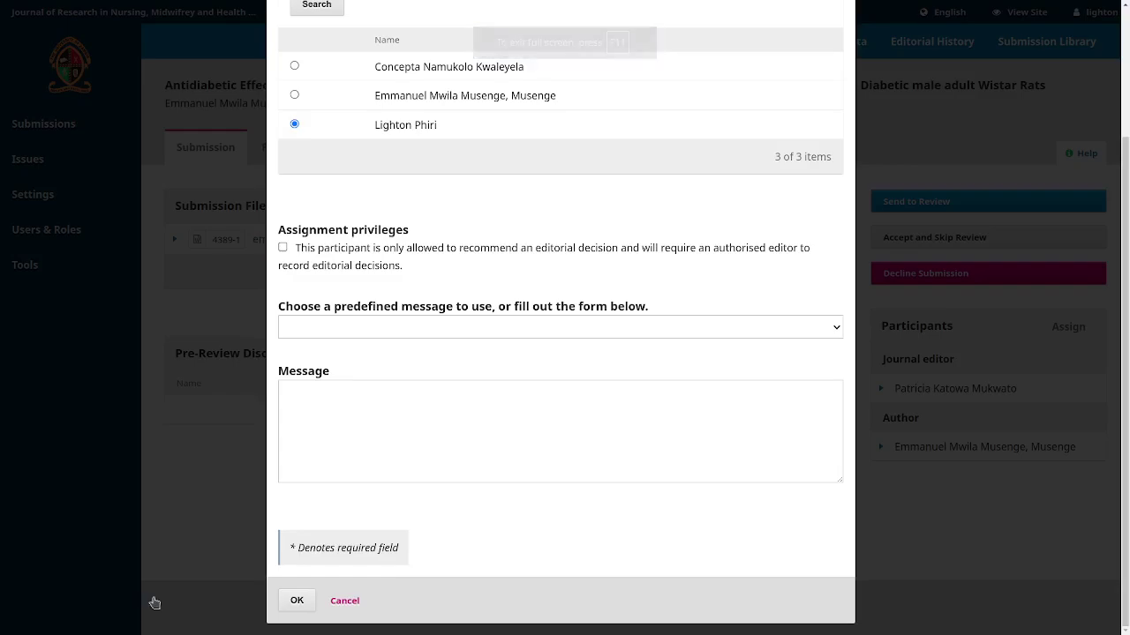
{"action": "left_click", "coordinate": [293, 600]}
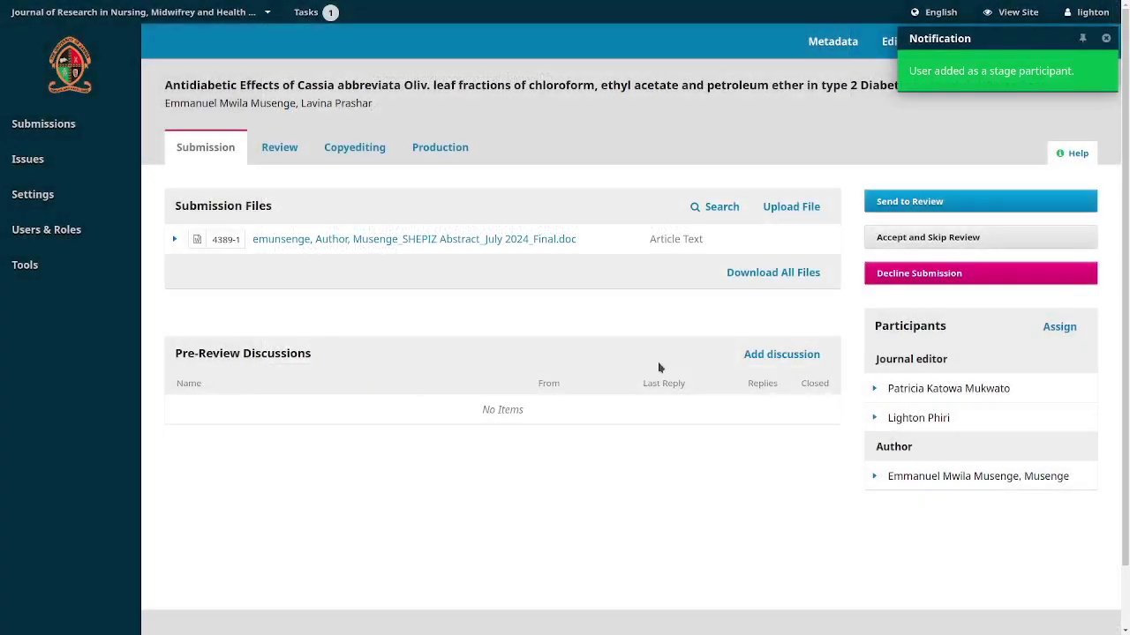
- Assign the first listed Journal editor to the submission as a participant, leaving the message empty
{"action": "left_click", "coordinate": [1062, 329]}
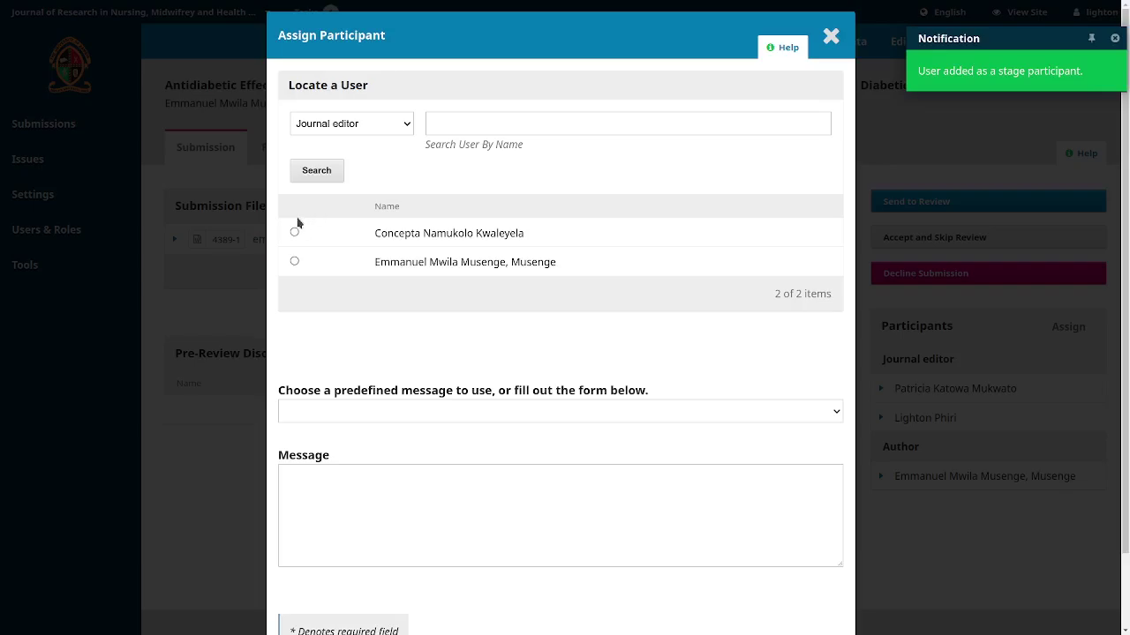
{"action": "left_click", "coordinate": [295, 233]}
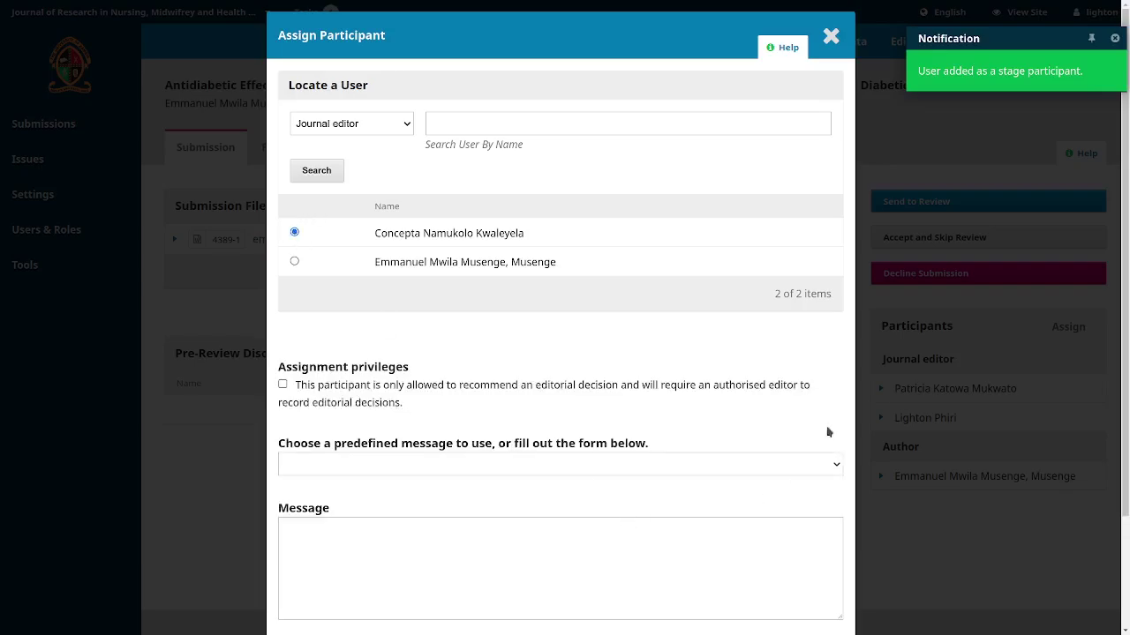
{"action": "scroll", "coordinate": [827, 432], "scroll_direction": "down", "scroll_amount": 3}
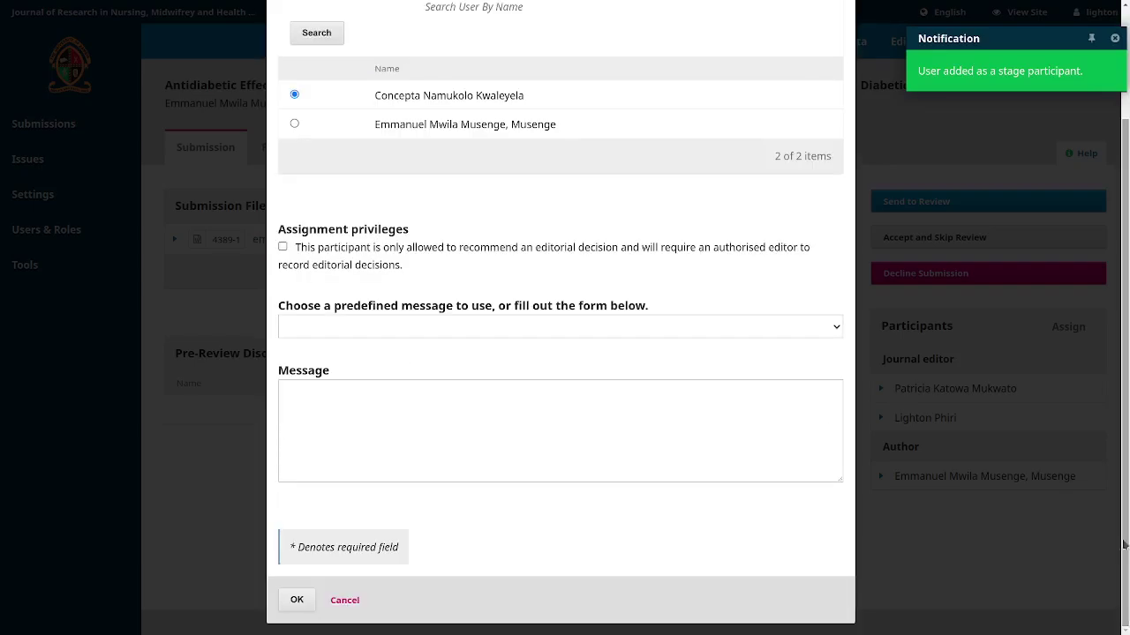
{"action": "left_click", "coordinate": [294, 601]}
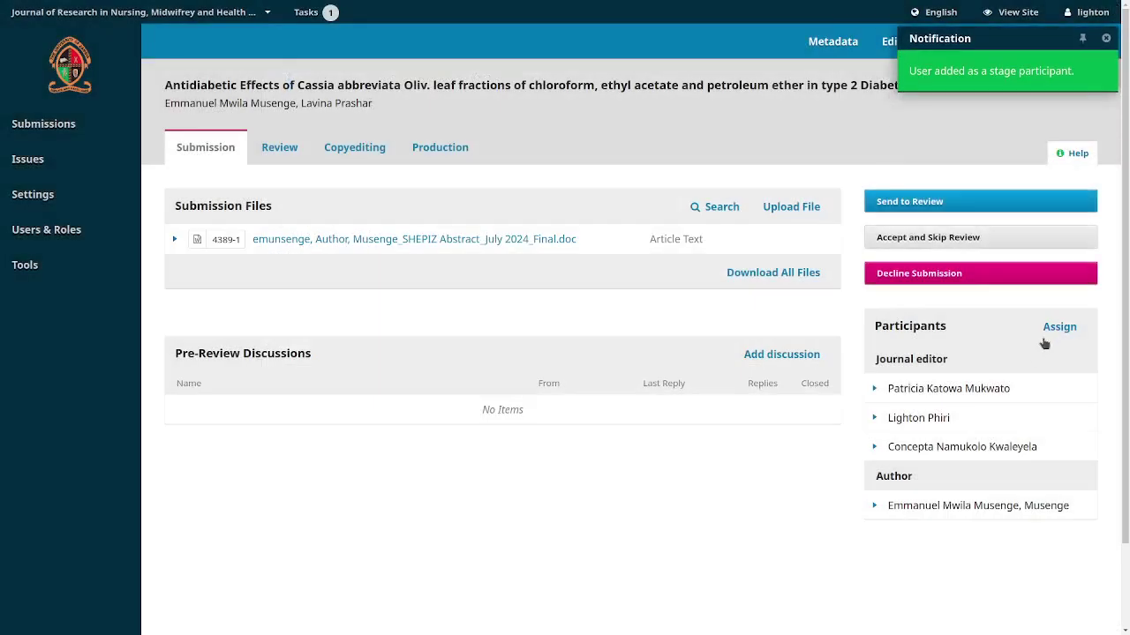
- Assign the only remaining listed Journal editor to the submission with recommend-only off and no message, and dismiss both notifications
{"action": "left_click", "coordinate": [1062, 328]}
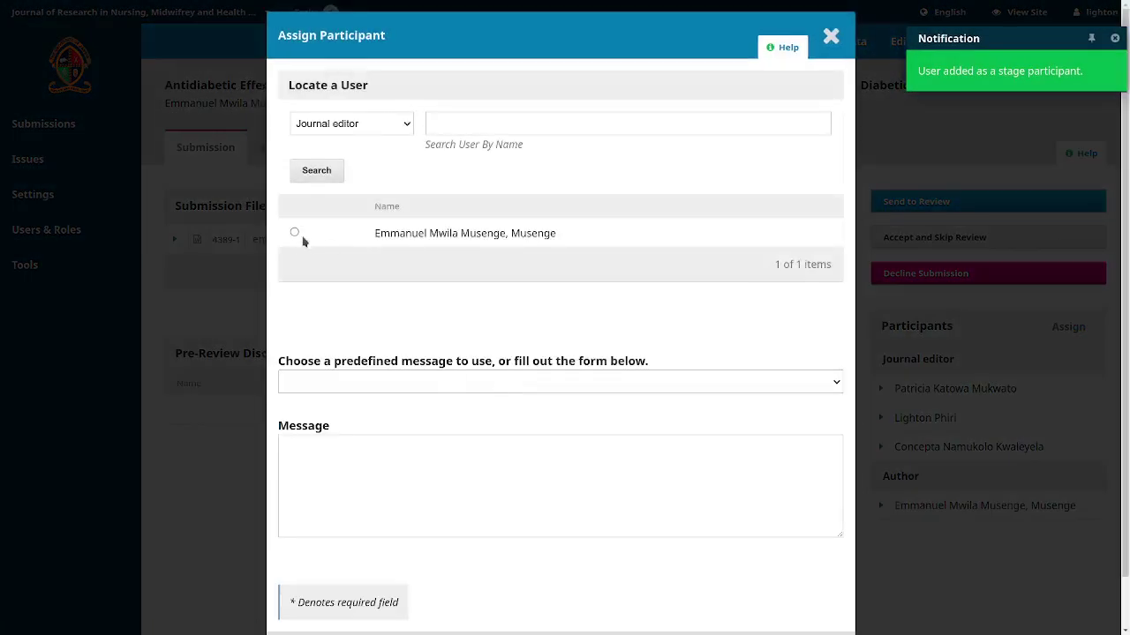
{"action": "left_click", "coordinate": [294, 233]}
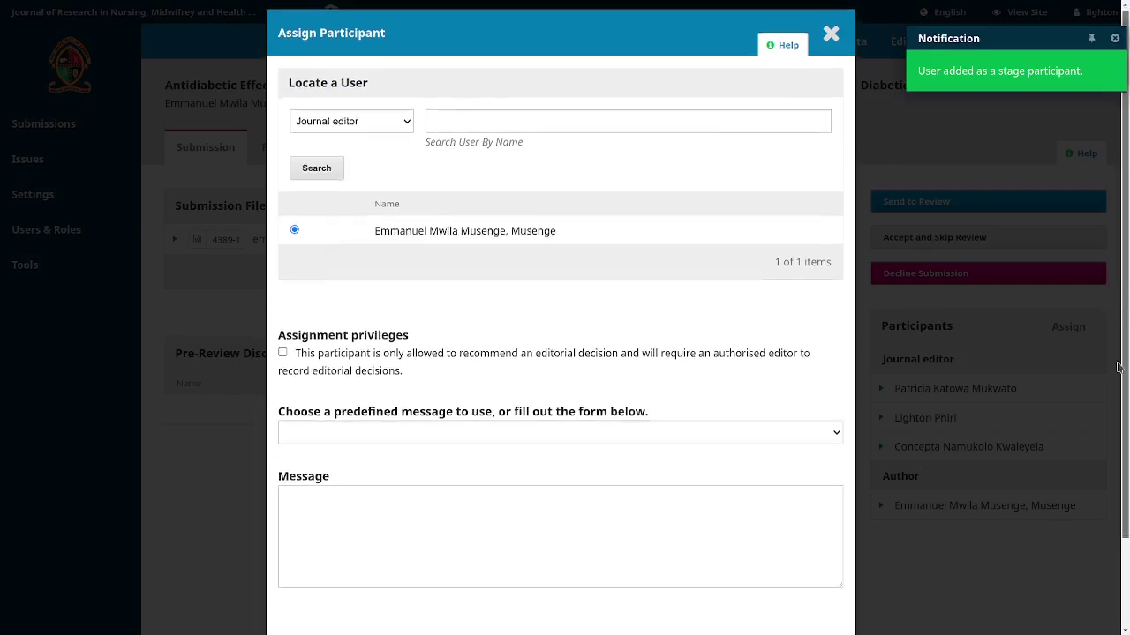
{"action": "scroll", "coordinate": [393, 494], "scroll_direction": "down", "scroll_amount": 2}
{"action": "left_click", "coordinate": [296, 602]}
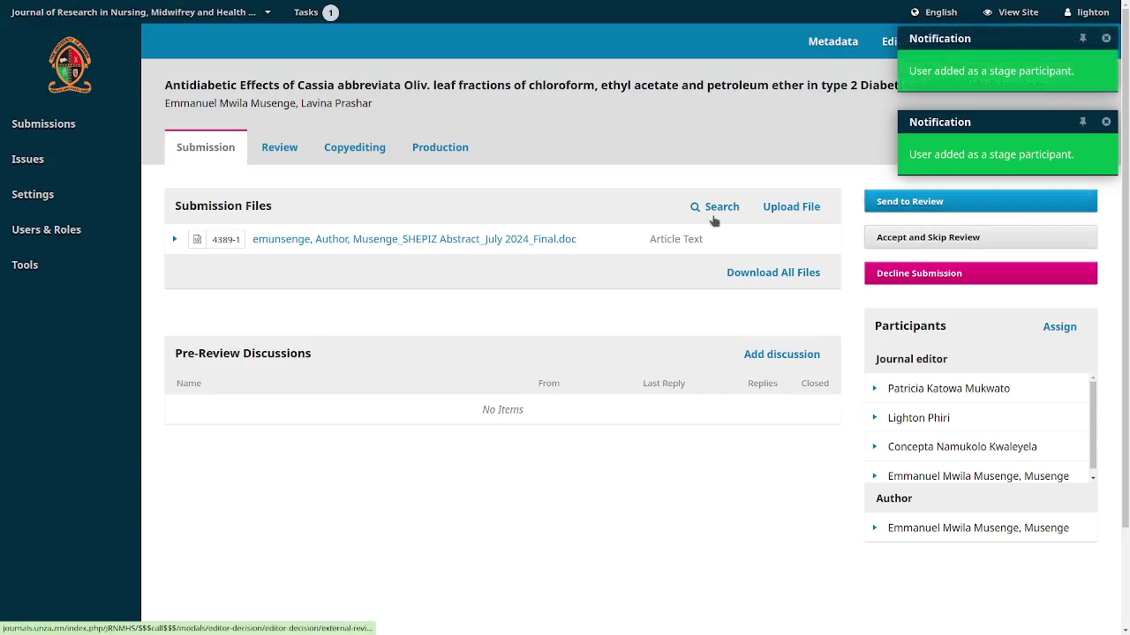
{"action": "key", "text": "F11"}
{"action": "key", "text": "F11"}
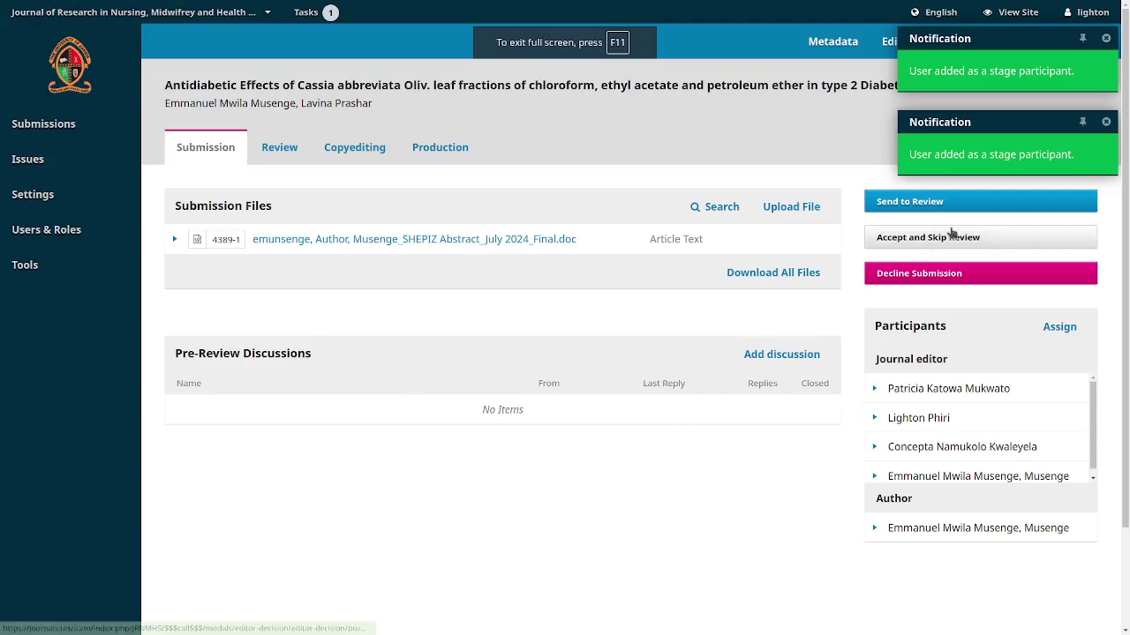
{"action": "left_click", "coordinate": [1105, 122]}
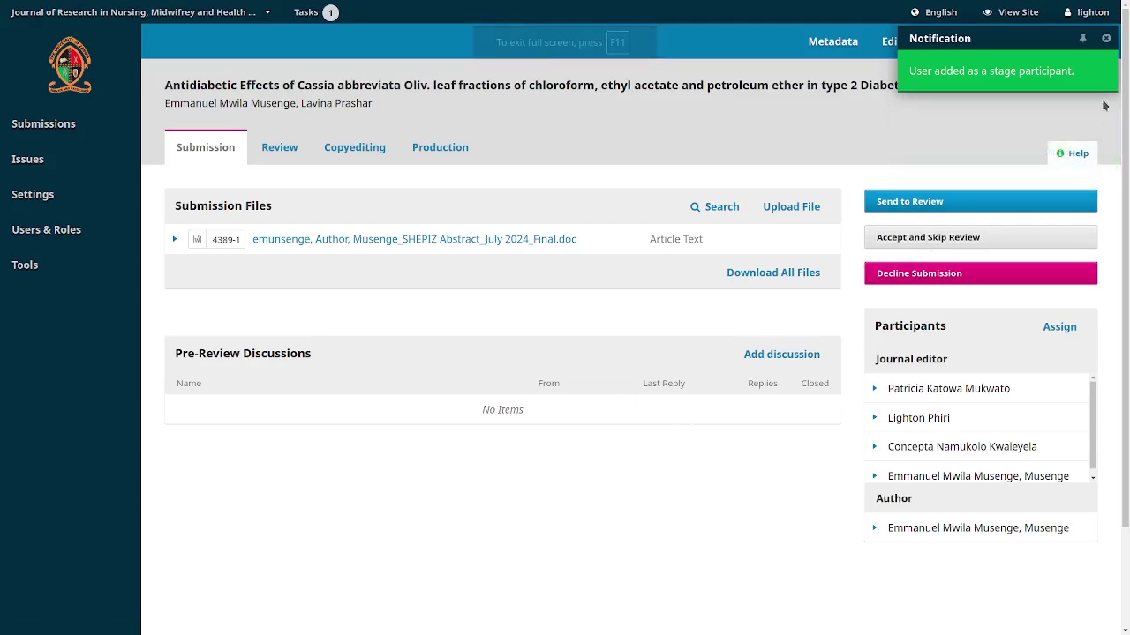
{"action": "left_click", "coordinate": [1106, 38]}
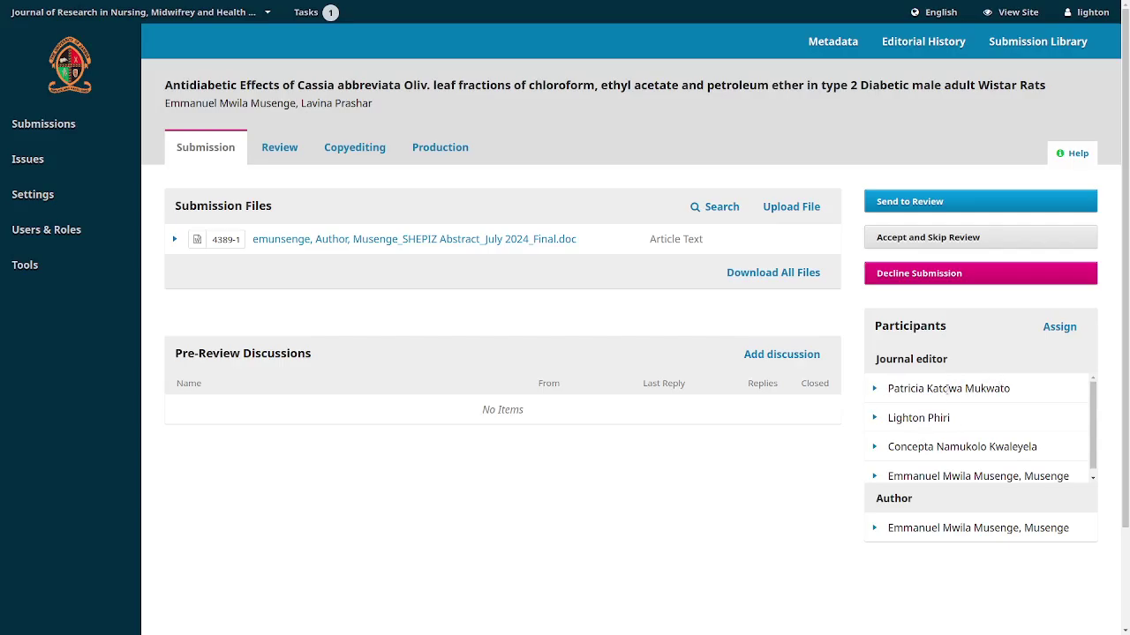
- Check the actions available for the Author participant and for the first Journal editor, and collapse them again
{"action": "left_click", "coordinate": [875, 528]}
{"action": "left_click", "coordinate": [875, 528]}
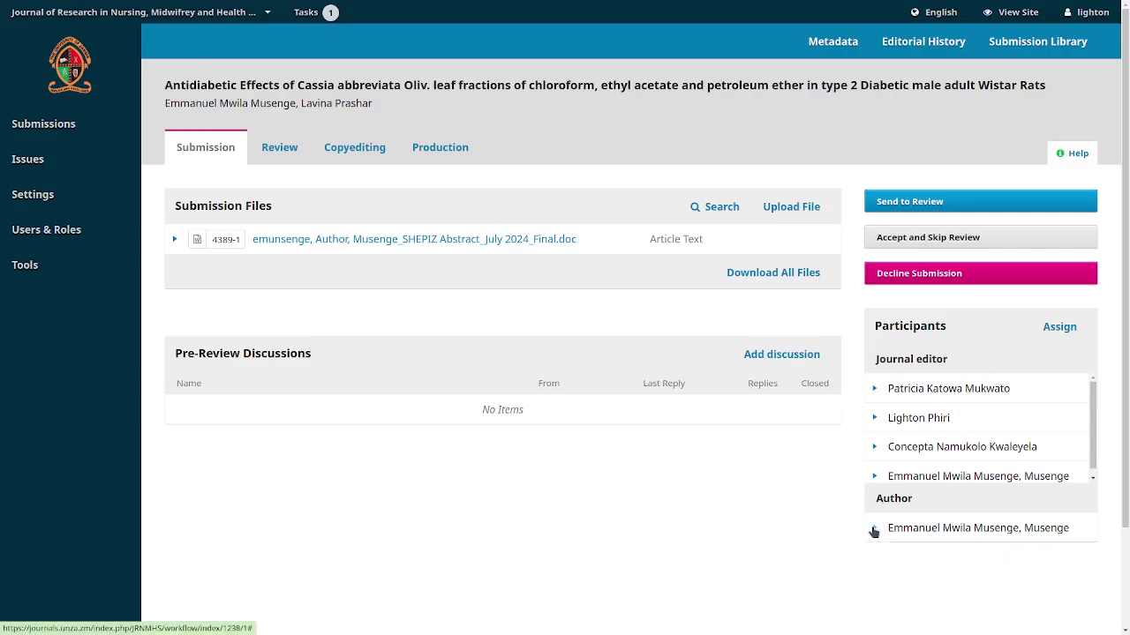
{"action": "left_click", "coordinate": [876, 389]}
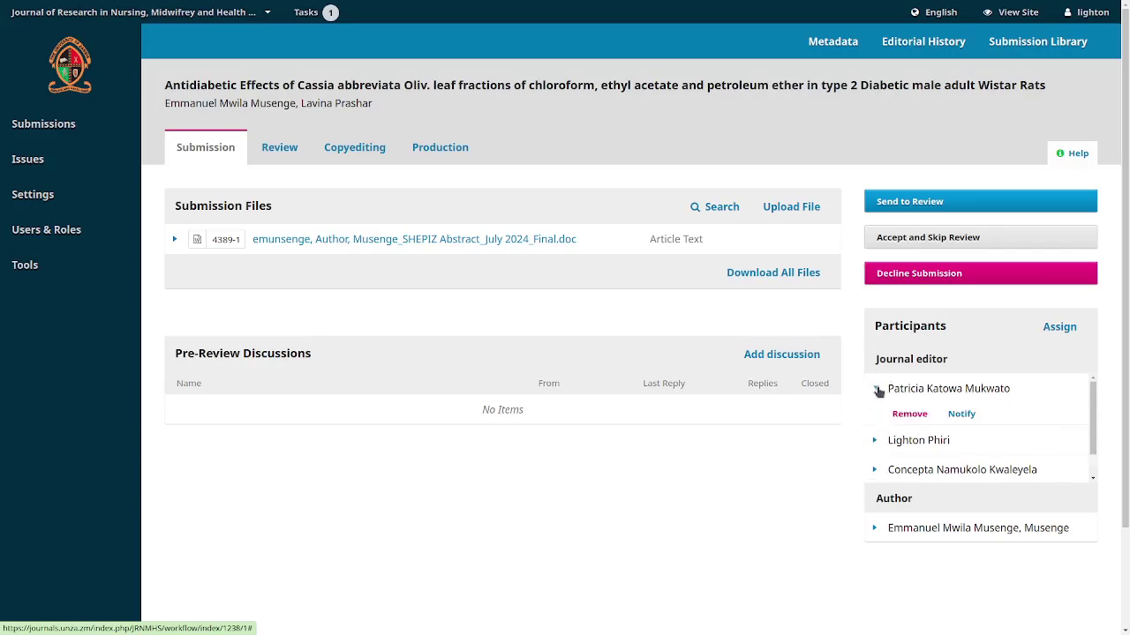
{"action": "left_click", "coordinate": [876, 389]}
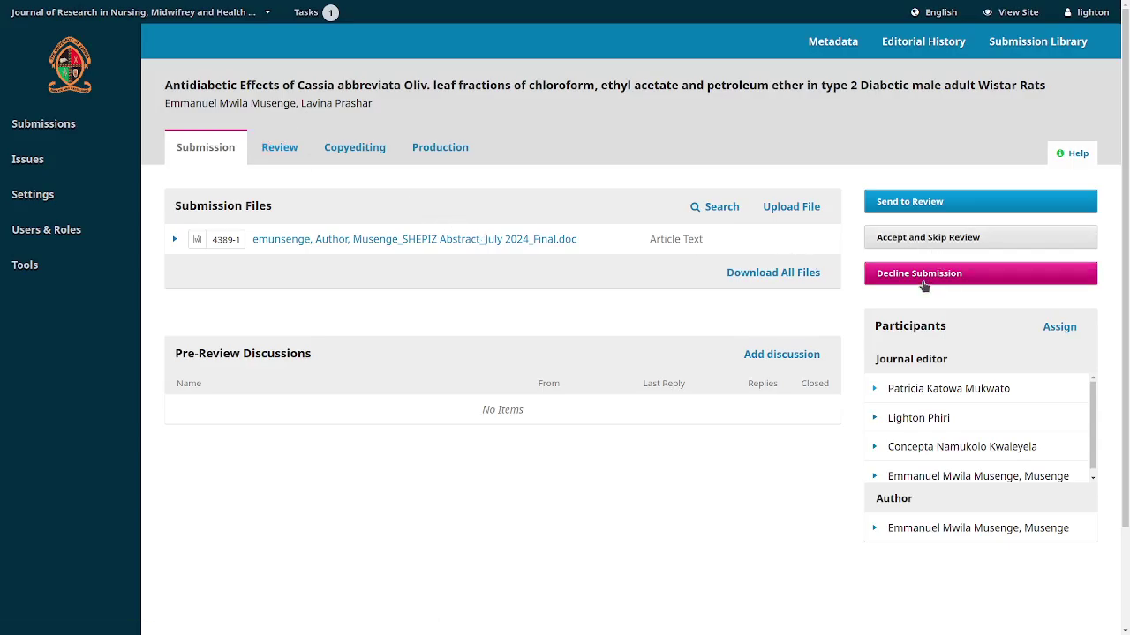
- Switch to the OJS presentation, go back from slide 32 to the title slide, and return to the submission
{"action": "key", "text": "alt+Tab"}
{"action": "key", "text": "alt+Tab"}
{"action": "key", "text": "alt+Tab"}
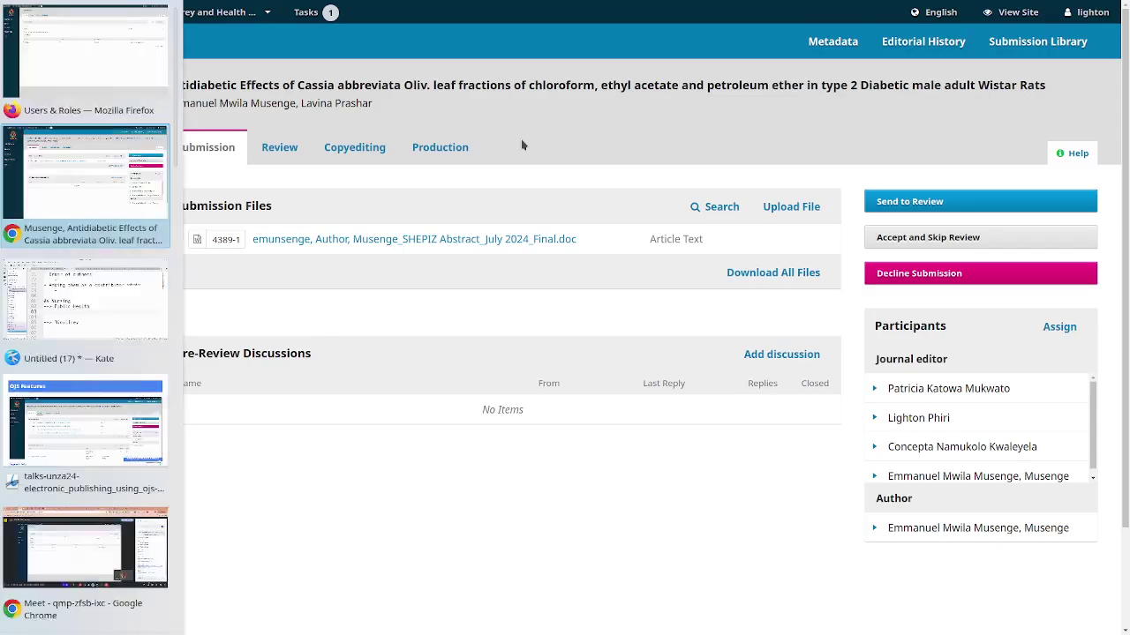
{"action": "key", "text": "alt+Tab"}
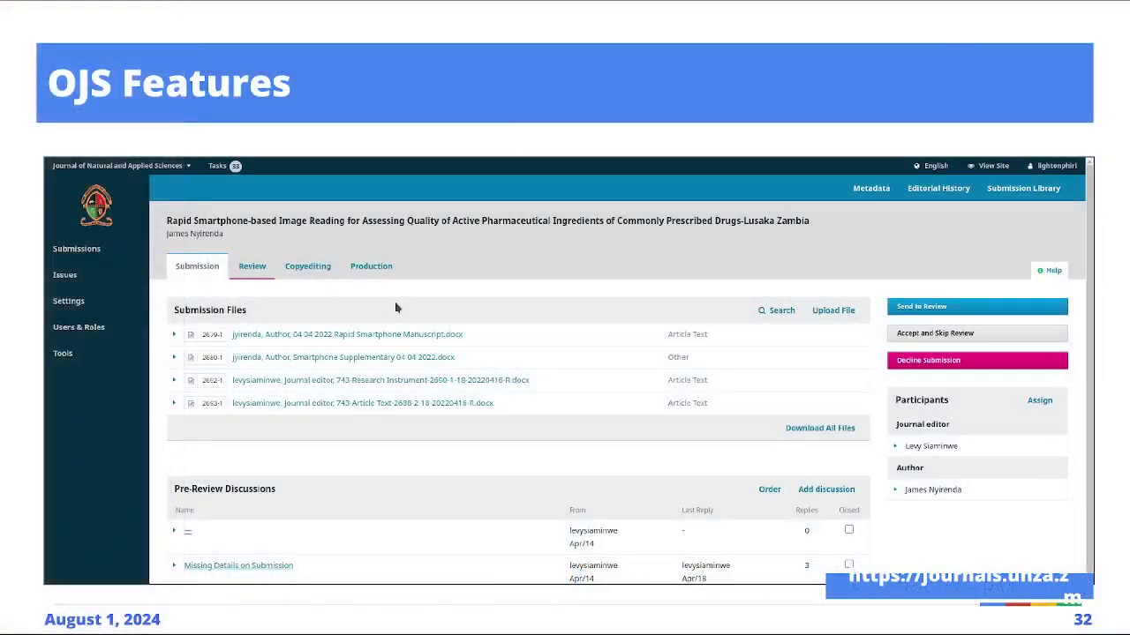
{"action": "key", "text": "Left"}
{"action": "key", "text": "Left"}
{"action": "key", "text": "Left"}
{"action": "key", "text": "Left"}
{"action": "key", "text": "Left"}
{"action": "key", "text": "Left"}
{"action": "key", "text": "Left"}
{"action": "key", "text": "Left"}
{"action": "key", "text": "Left"}
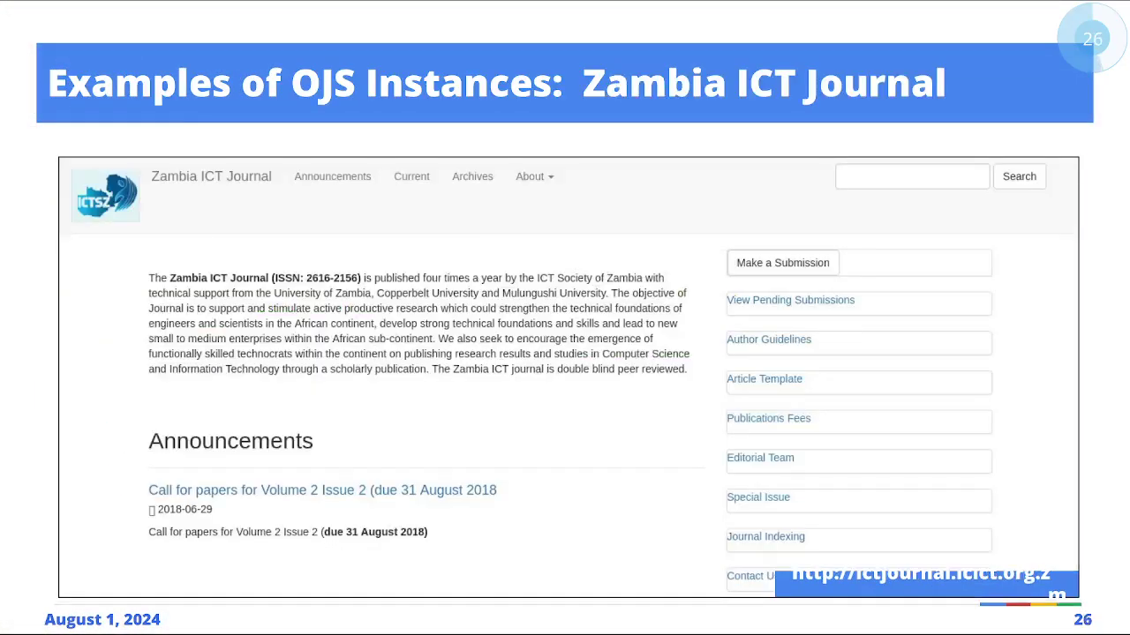
{"action": "key", "text": "Left"}
{"action": "key", "text": "Left"}
{"action": "key", "text": "Left"}
{"action": "key", "text": "Left"}
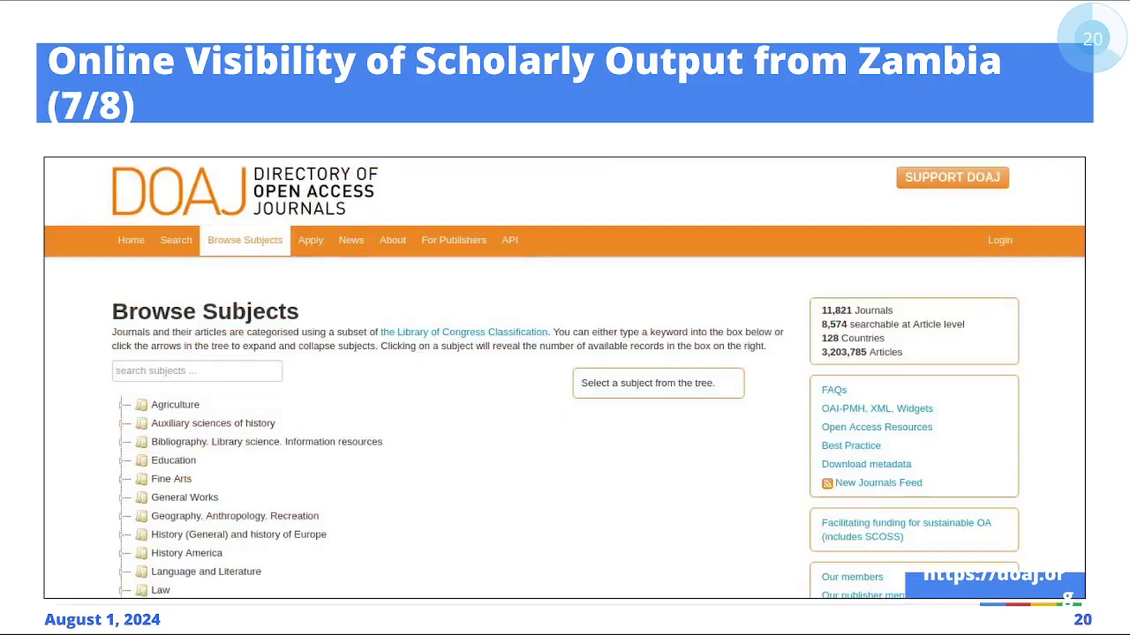
{"action": "key", "text": "Left"}
{"action": "key", "text": "Left"}
{"action": "key", "text": "Left"}
{"action": "key", "text": "Left"}
{"action": "key", "text": "Left"}
{"action": "key", "text": "Left"}
{"action": "key", "text": "Left"}
{"action": "key", "text": "Left"}
{"action": "key", "text": "Left"}
{"action": "key", "text": "Left"}
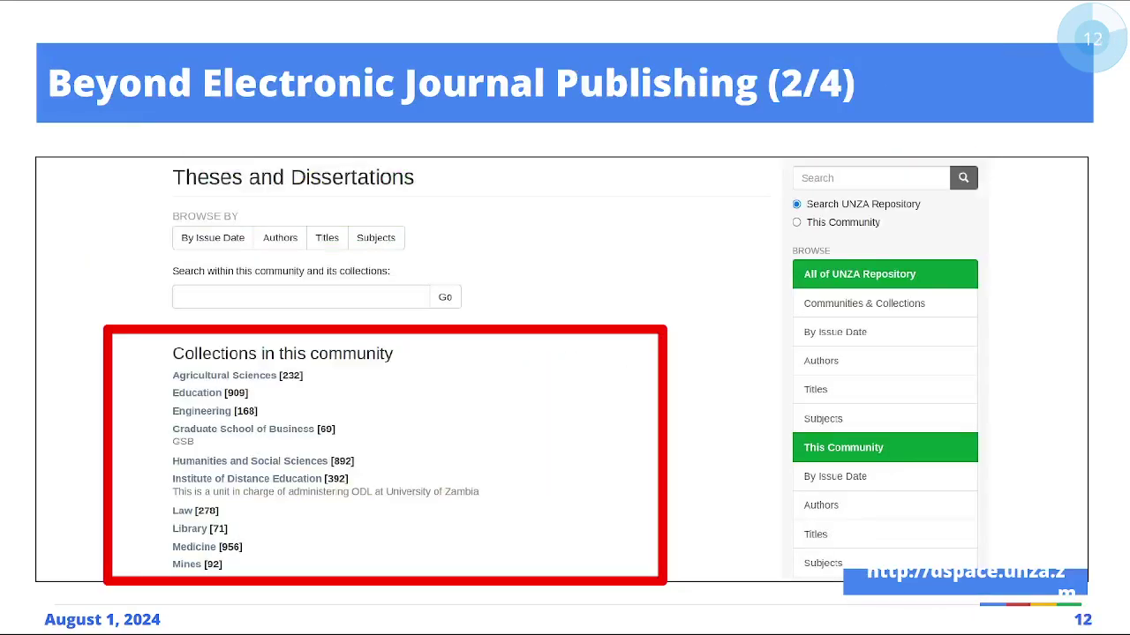
{"action": "key", "text": "Left"}
{"action": "key", "text": "Left"}
{"action": "key", "text": "Left"}
{"action": "key", "text": "Left"}
{"action": "key", "text": "Left"}
{"action": "key", "text": "Left"}
{"action": "key", "text": "Left"}
{"action": "key", "text": "Left"}
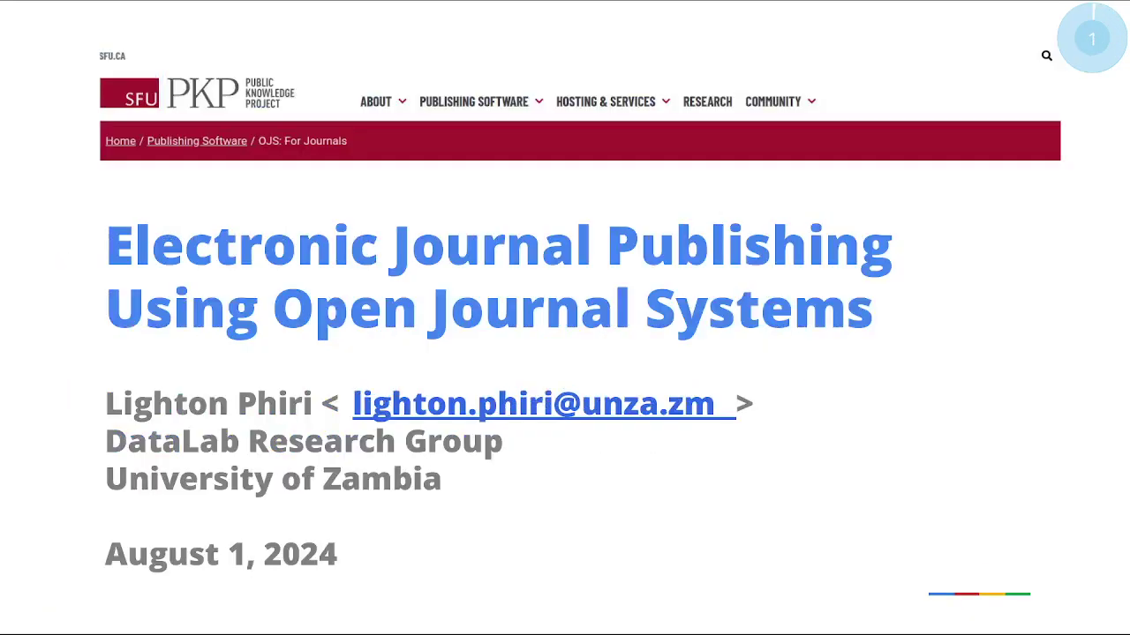
{"action": "key", "text": "alt+Tab"}
{"action": "key", "text": "alt+Tab"}
{"action": "key", "text": "alt+Tab"}
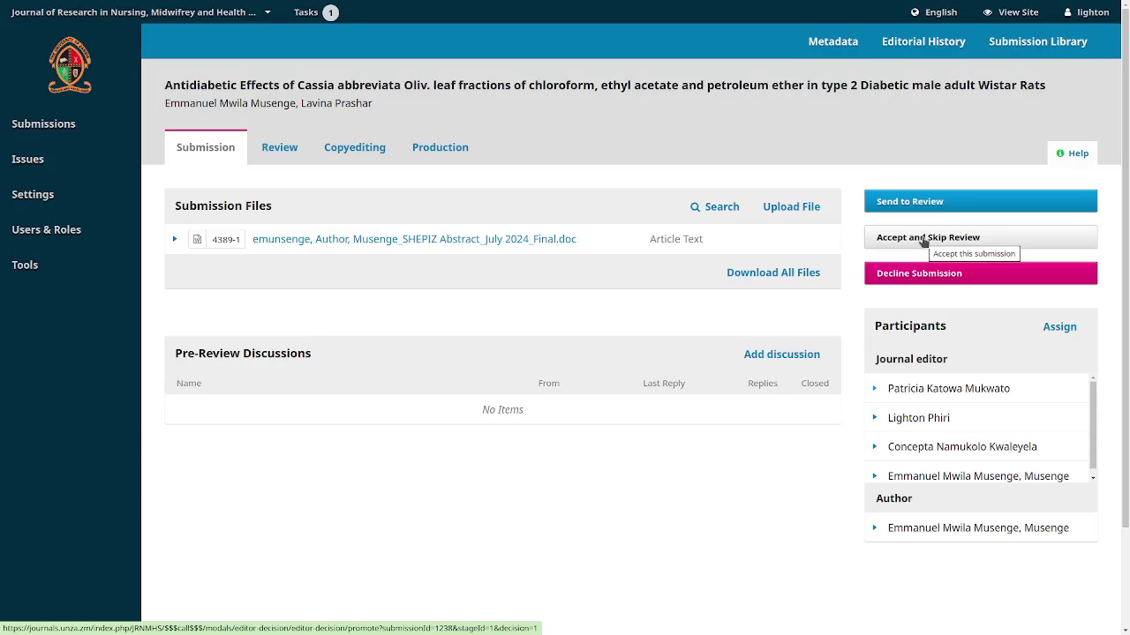
- Switch to the Chrome window with the Google Meet call and open journals.unza.zm in a new tab
{"action": "key", "text": "alt+Tab"}
{"action": "key", "text": "alt+Tab"}
{"action": "key", "text": "alt+Tab"}
{"action": "key", "text": "alt+Tab"}
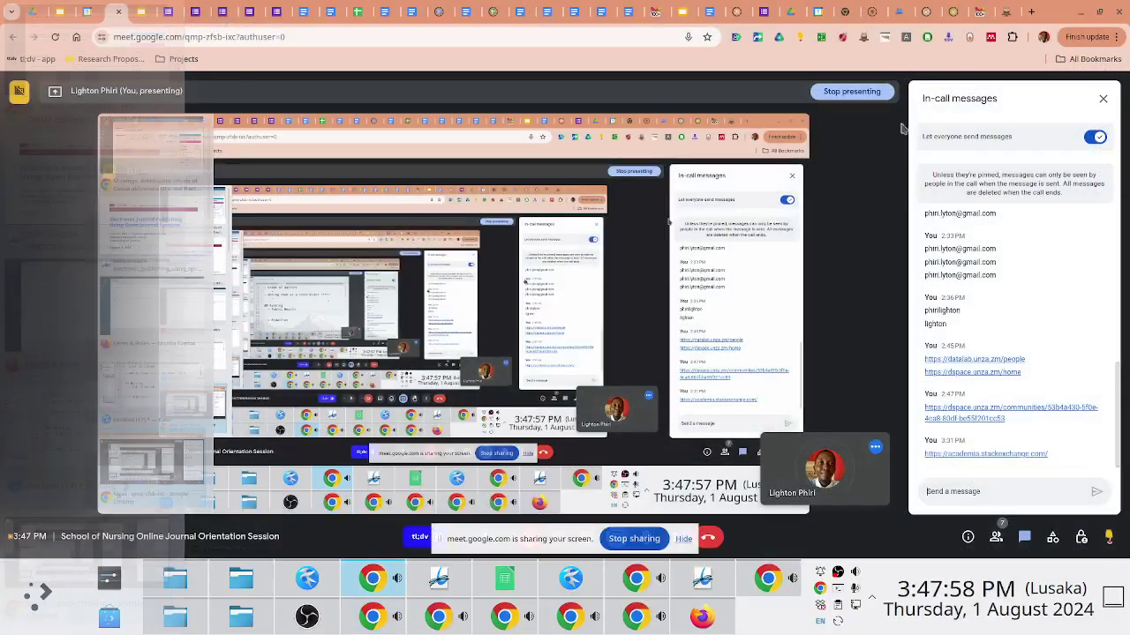
{"action": "left_click", "coordinate": [1036, 11]}
{"action": "type", "text": "journals.unza.zm"}
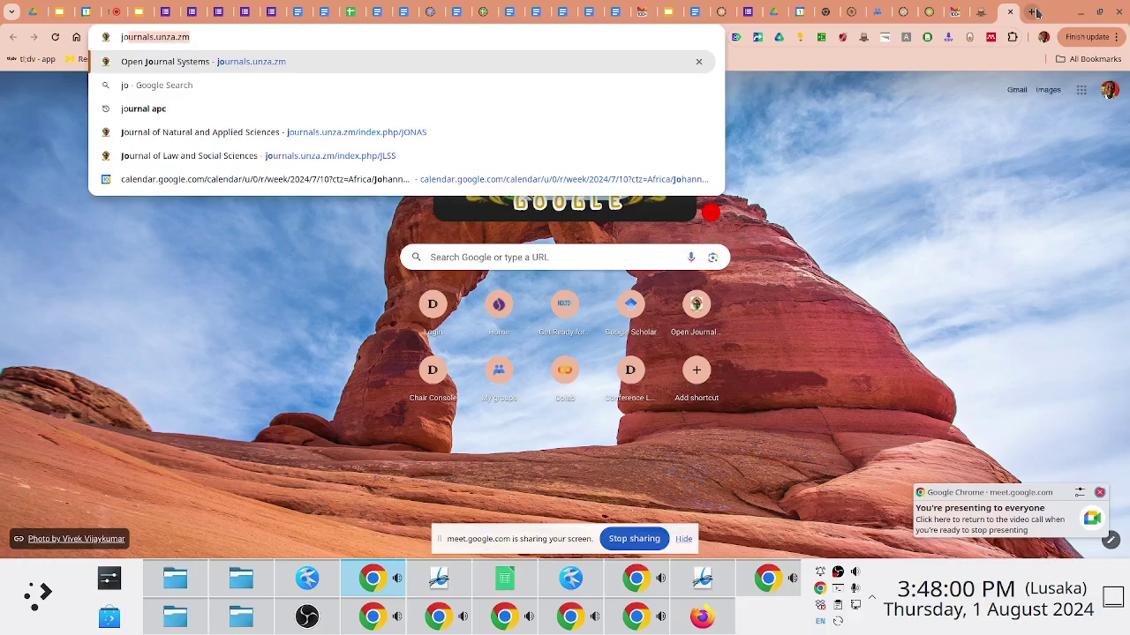
{"action": "key", "text": "Return"}
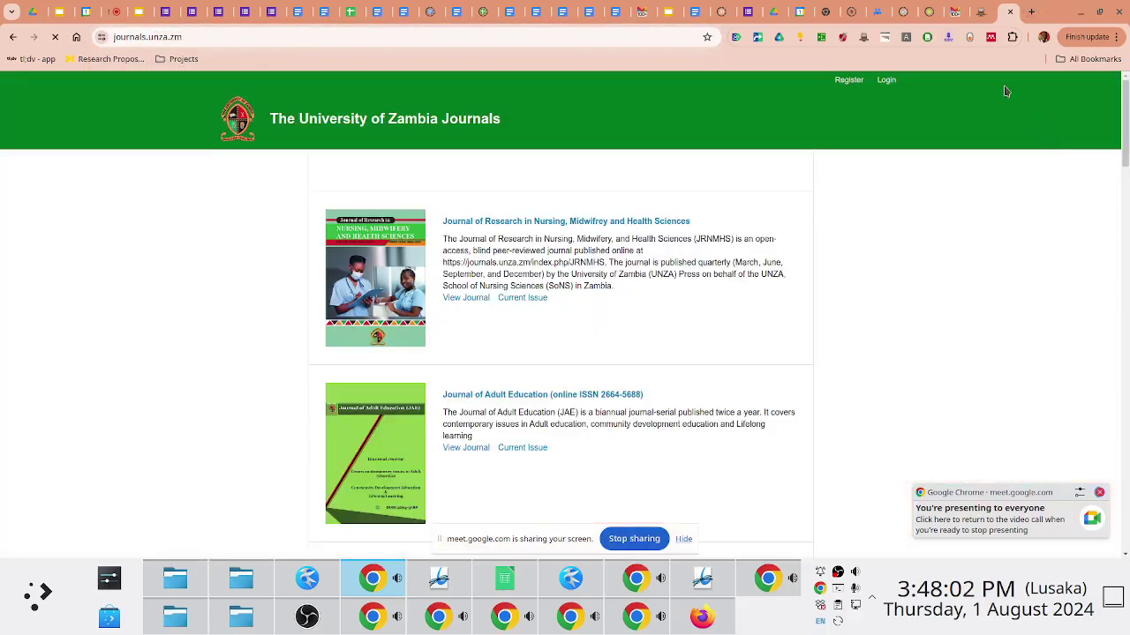
- Find the Journal of Law and Social Sciences in the University of Zambia journal list and open it
{"action": "left_click_drag", "start_coordinate": [1126, 146], "coordinate": [1127, 232]}
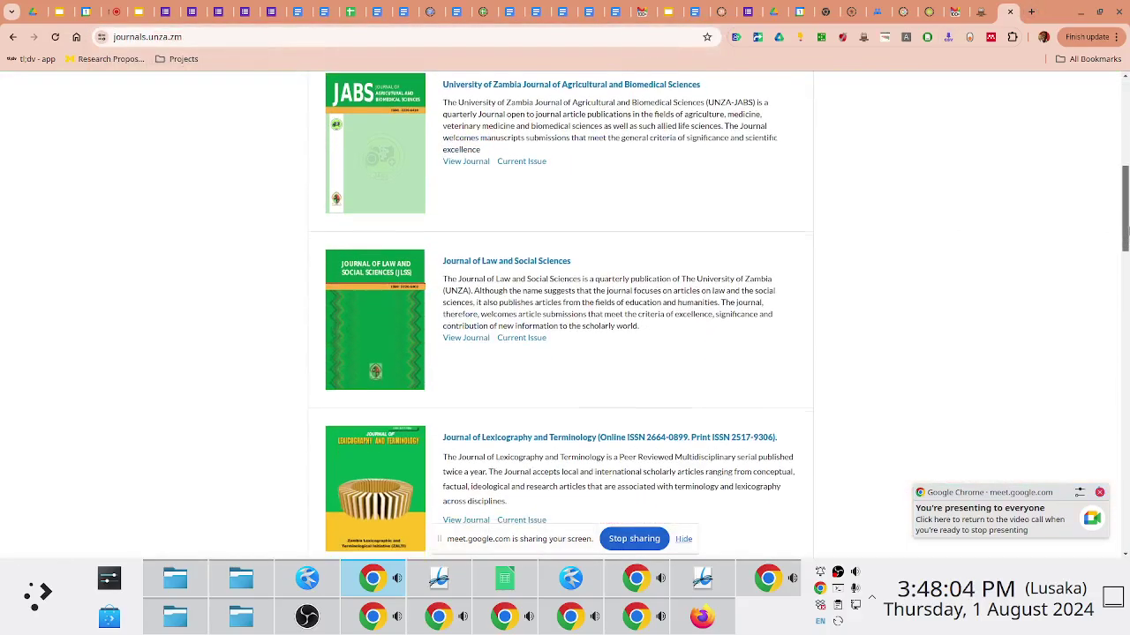
{"action": "scroll", "coordinate": [1126, 231], "scroll_direction": "down", "scroll_amount": 1}
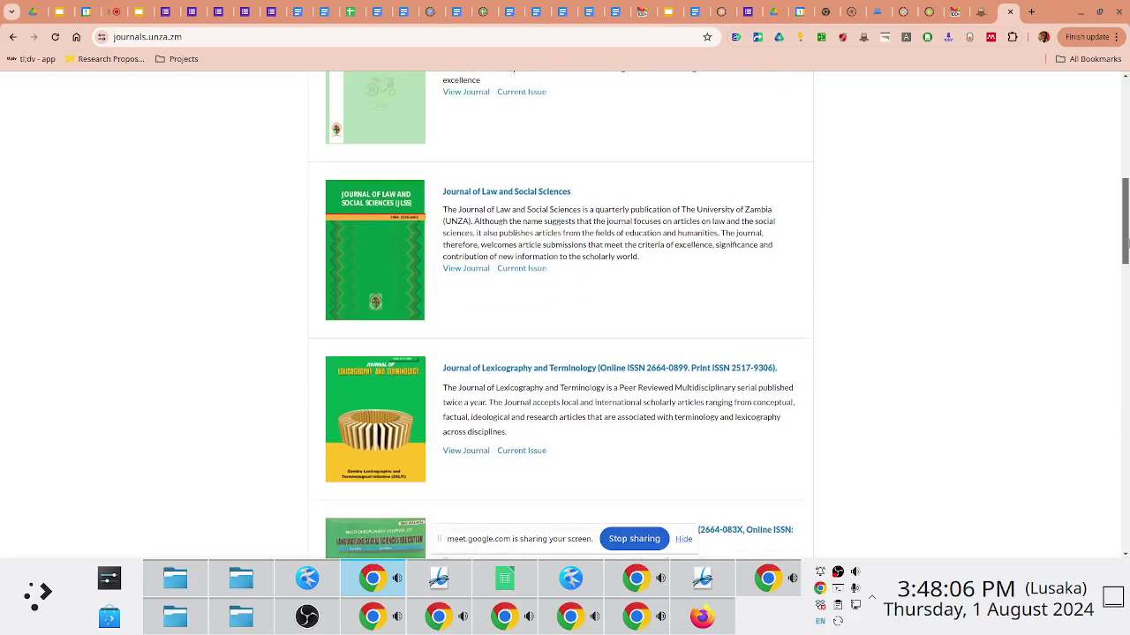
{"action": "left_click", "coordinate": [534, 193]}
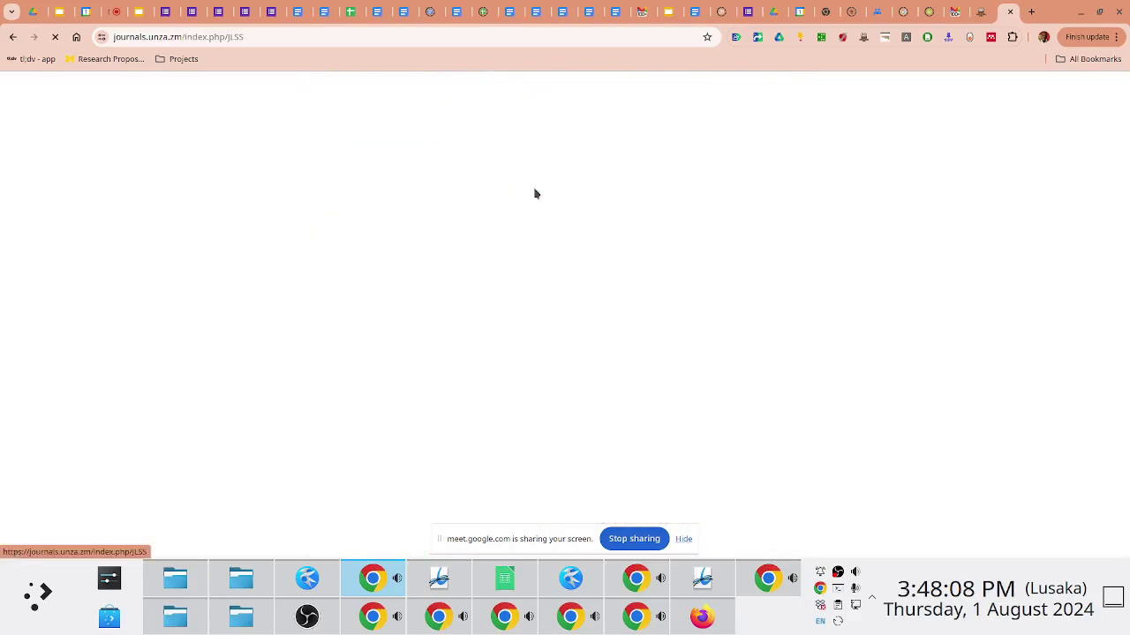
- Examine the title and author of the Editorial article in the journal's issue, with the page enlarged to 150%
{"action": "scroll", "coordinate": [1126, 201], "scroll_direction": "down", "scroll_amount": 3}
{"action": "scroll", "coordinate": [411, 238], "scroll_direction": "down", "scroll_amount": 1}
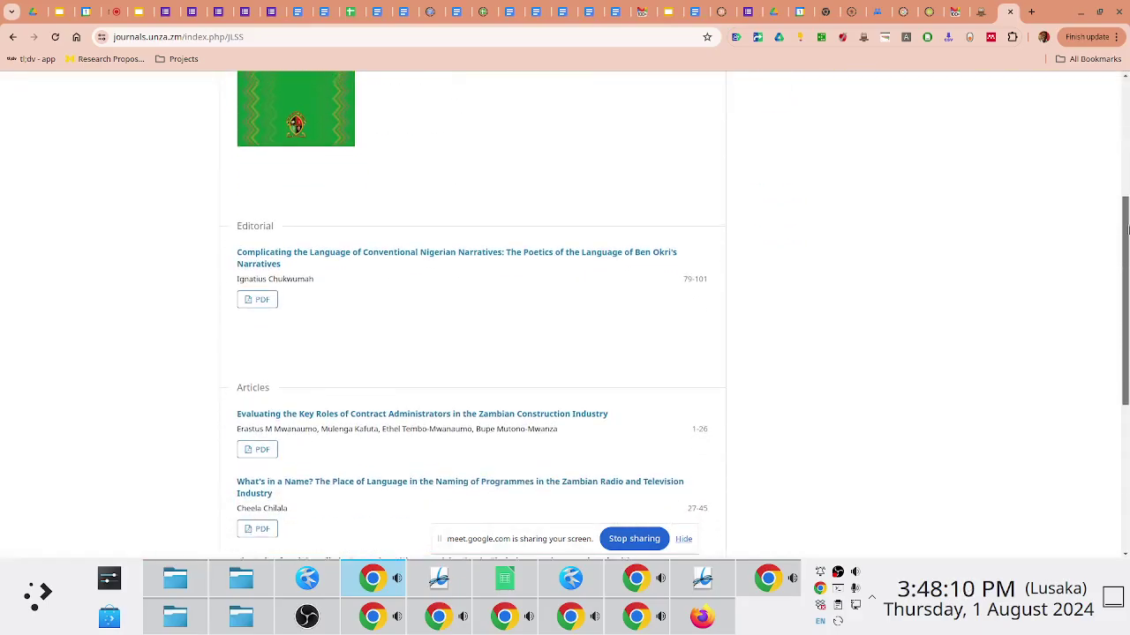
{"action": "key", "text": "ctrl+plus"}
{"action": "key", "text": "ctrl+plus"}
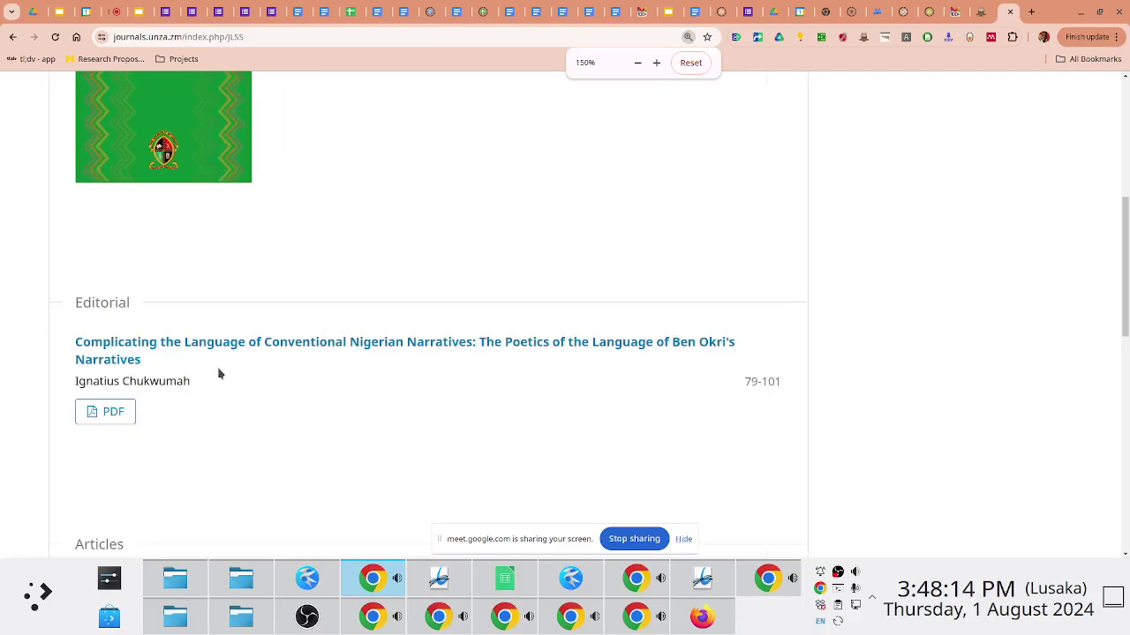
{"action": "left_click_drag", "start_coordinate": [204, 386], "coordinate": [68, 347]}
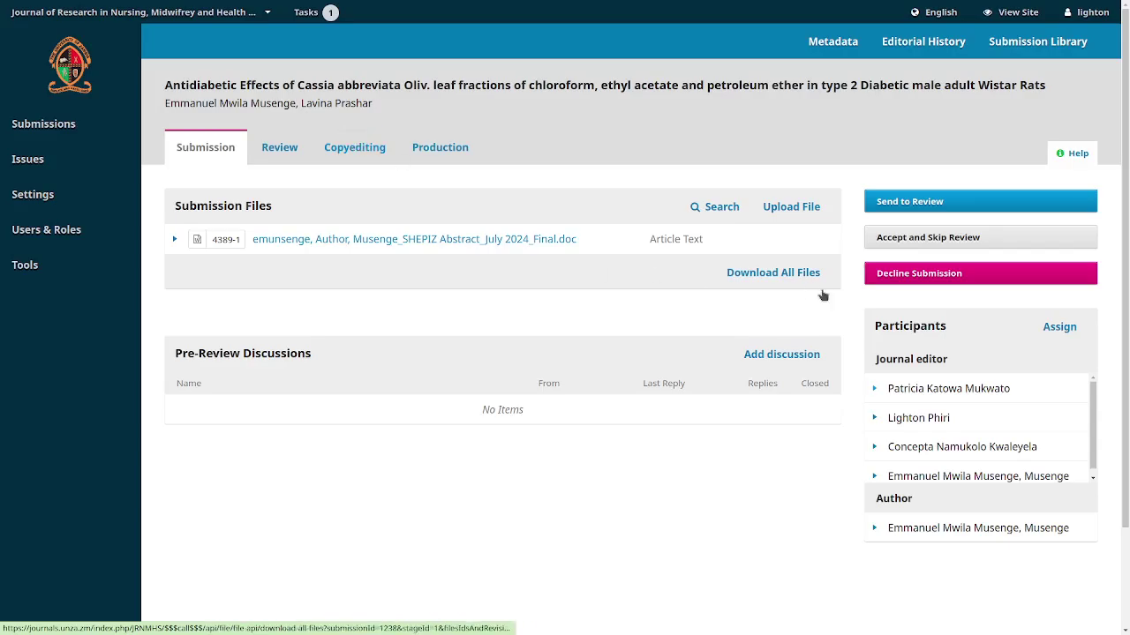
{"action": "left_click", "coordinate": [876, 389]}
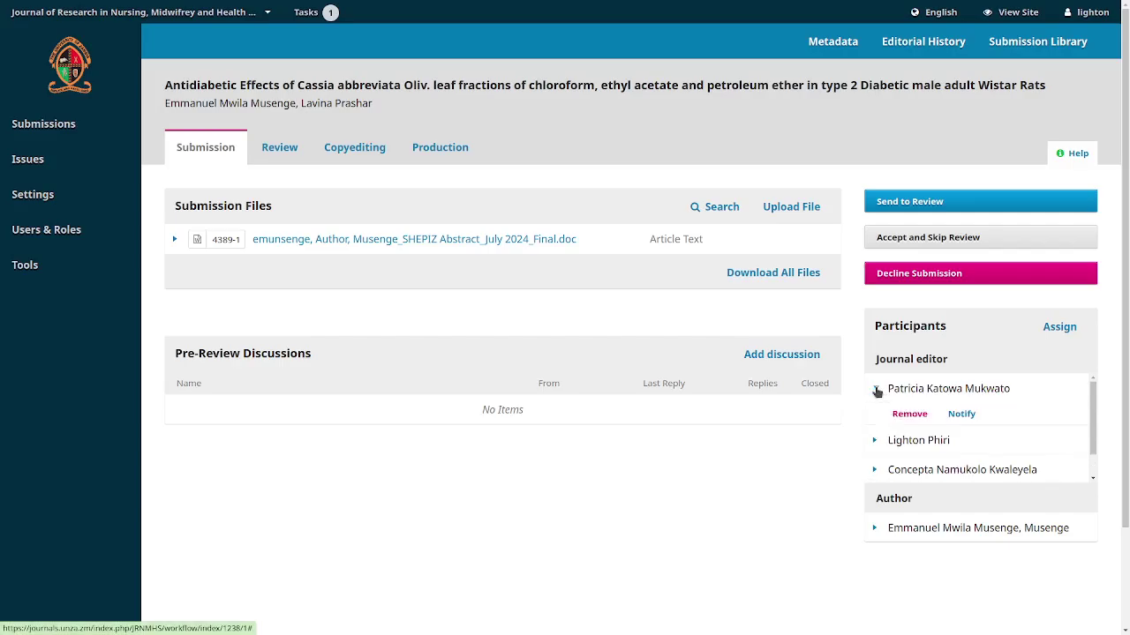
{"action": "left_click", "coordinate": [877, 391]}
{"action": "left_click", "coordinate": [877, 391]}
{"action": "left_click", "coordinate": [962, 414]}
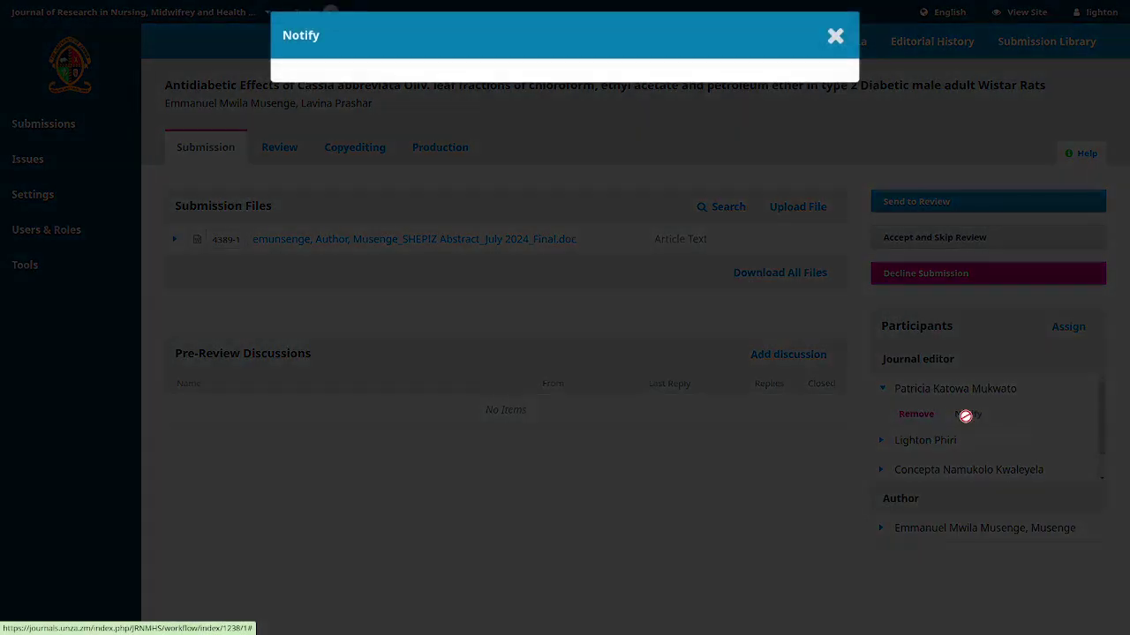
{"action": "left_click", "coordinate": [832, 42]}
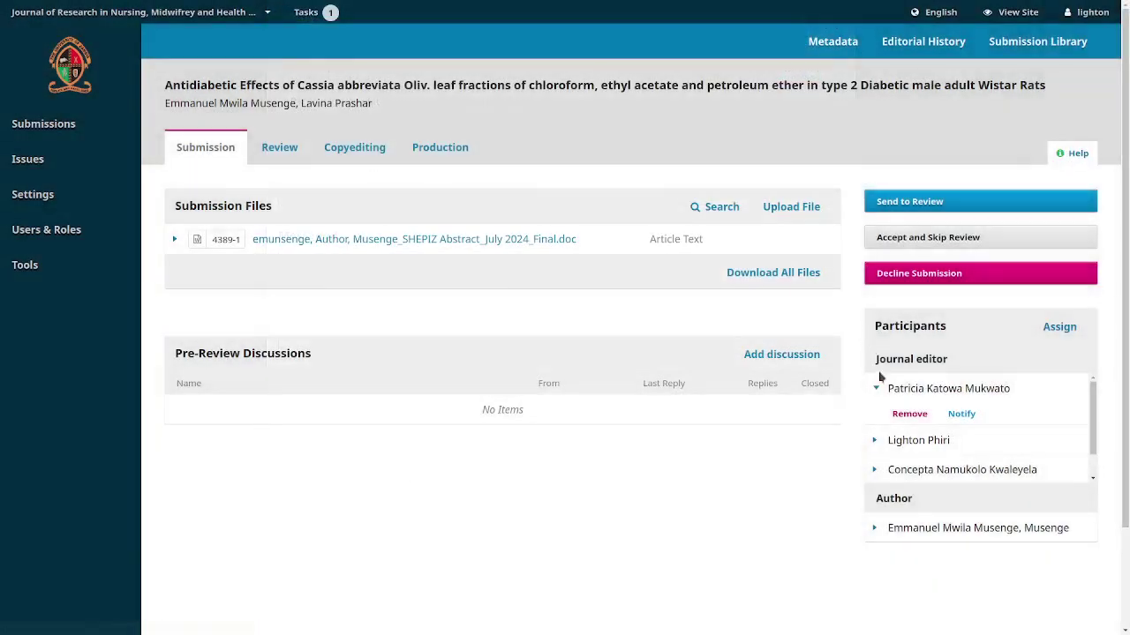
{"action": "left_click", "coordinate": [876, 391]}
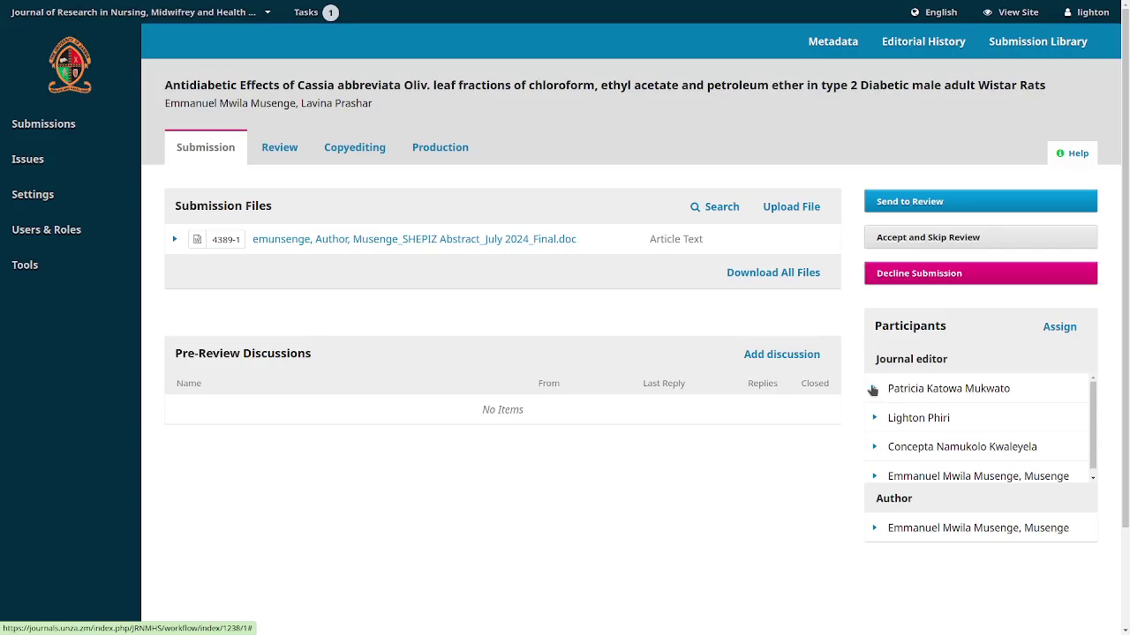
- Start a notification to the first Journal editor using the predefined message "[JRNMHS] A message regarding Journal of Research in Nursing, Midwifrey and Health Sciences"
{"action": "left_click", "coordinate": [872, 390]}
{"action": "left_click", "coordinate": [965, 415]}
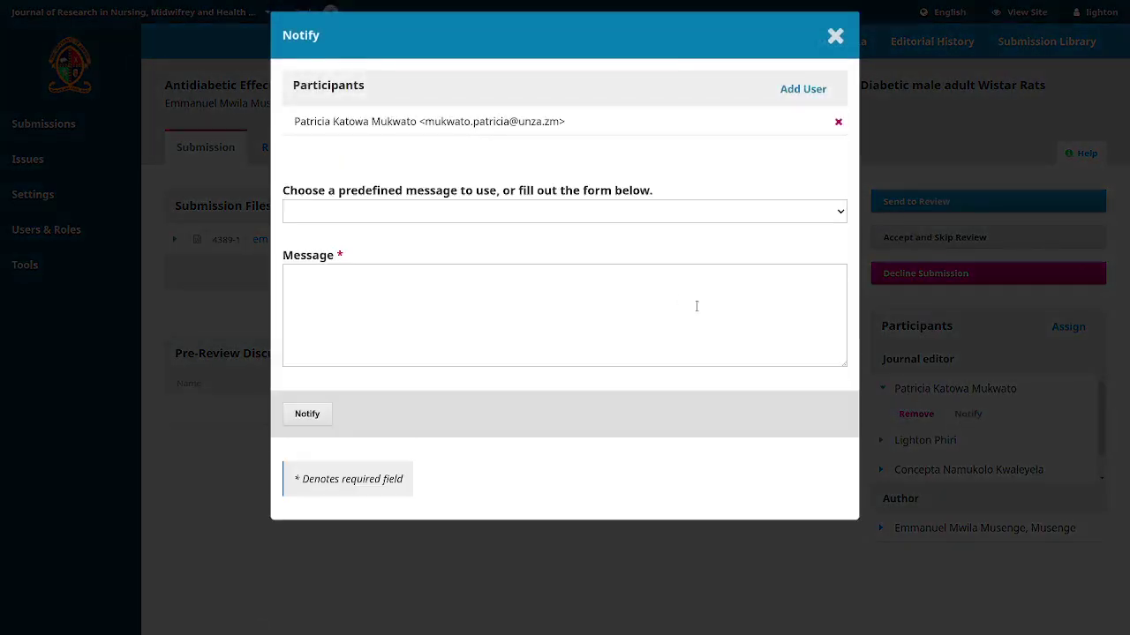
{"action": "left_click", "coordinate": [562, 220]}
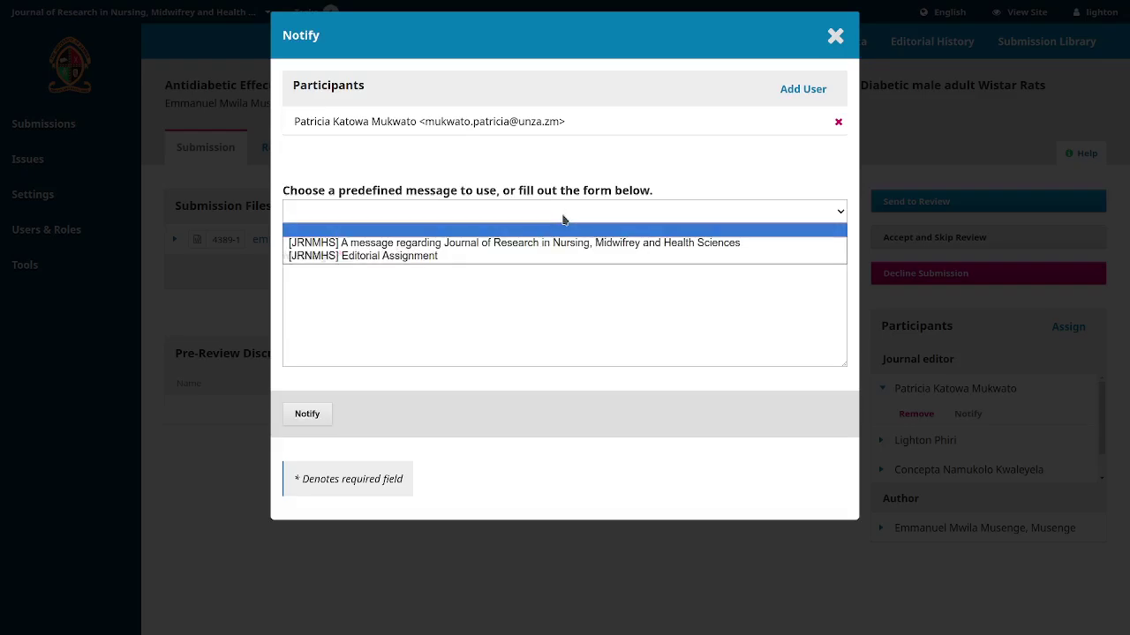
{"action": "left_click", "coordinate": [485, 257]}
{"action": "left_click", "coordinate": [444, 211]}
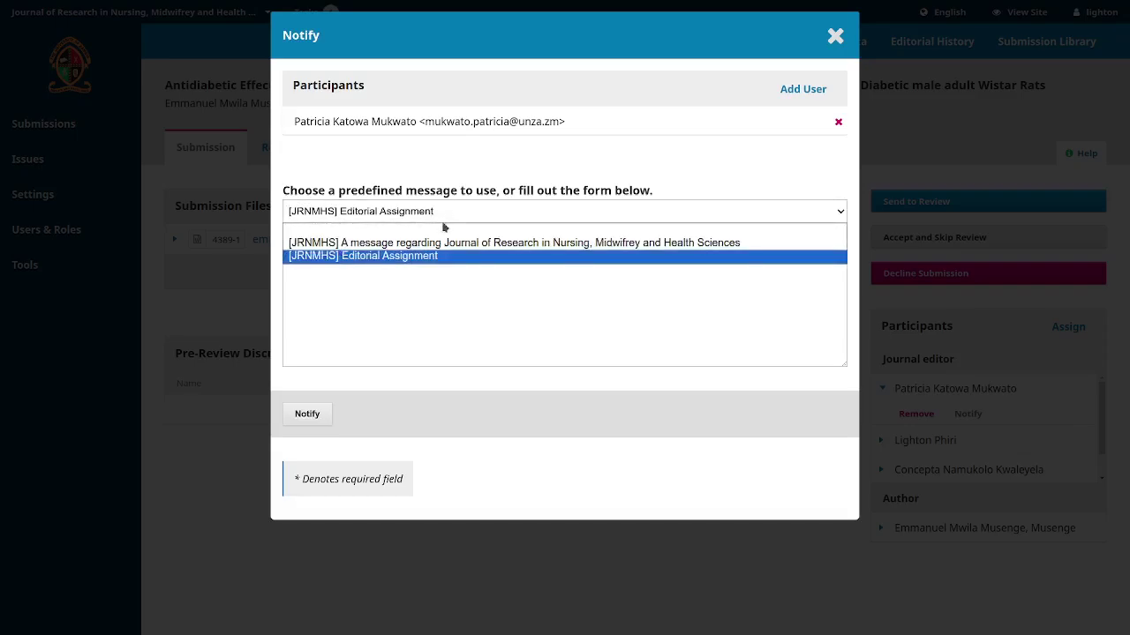
{"action": "left_click", "coordinate": [406, 240]}
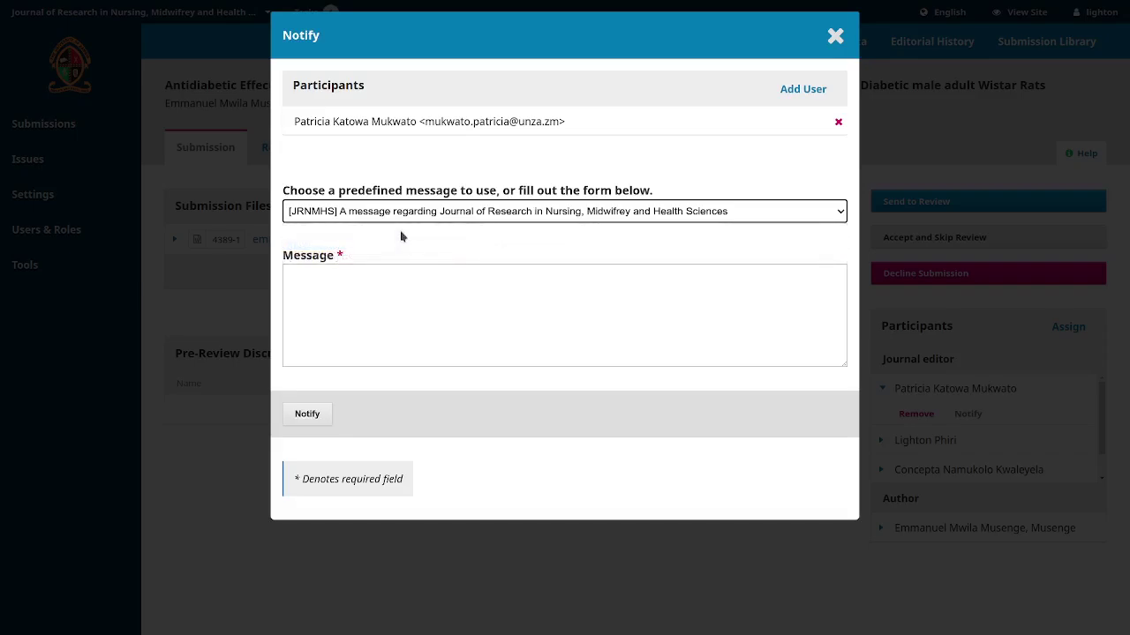
- Enter the notification message "Please note that you have been assigned as Journal Editor for this paper. Could you quickly perform a desk review."
{"action": "left_click", "coordinate": [403, 280]}
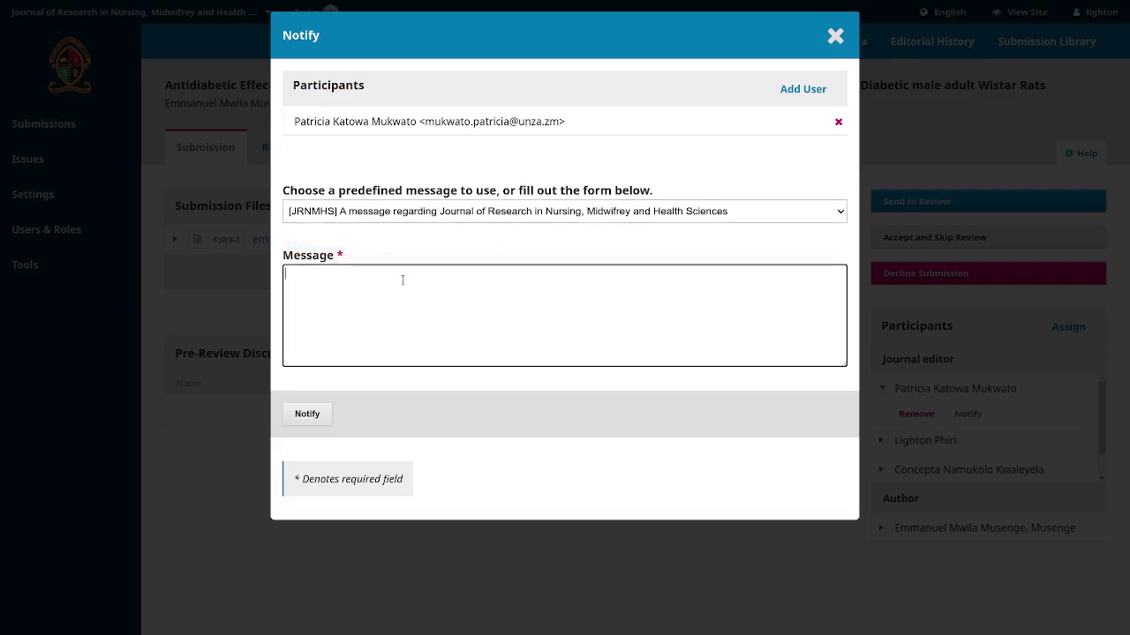
{"action": "type", "text": "Please note th"}
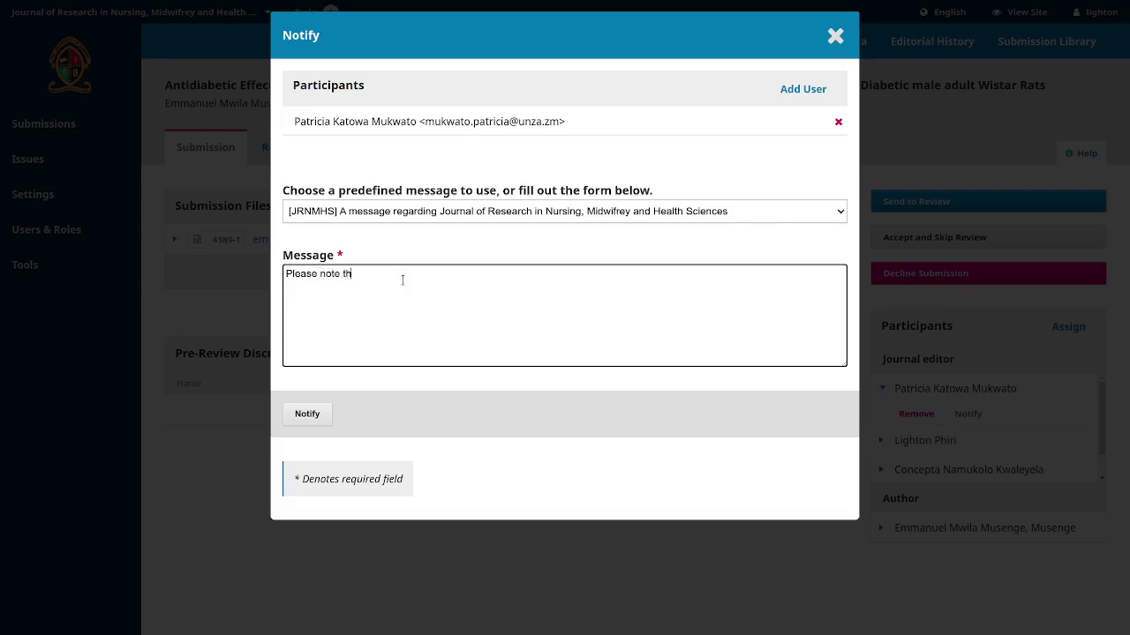
{"action": "type", "text": "at you have been assigned as Jd"}
{"action": "key", "text": "BackSpace"}
{"action": "key", "text": "BackSpace"}
{"action": "type", "text": "Journal Editor "}
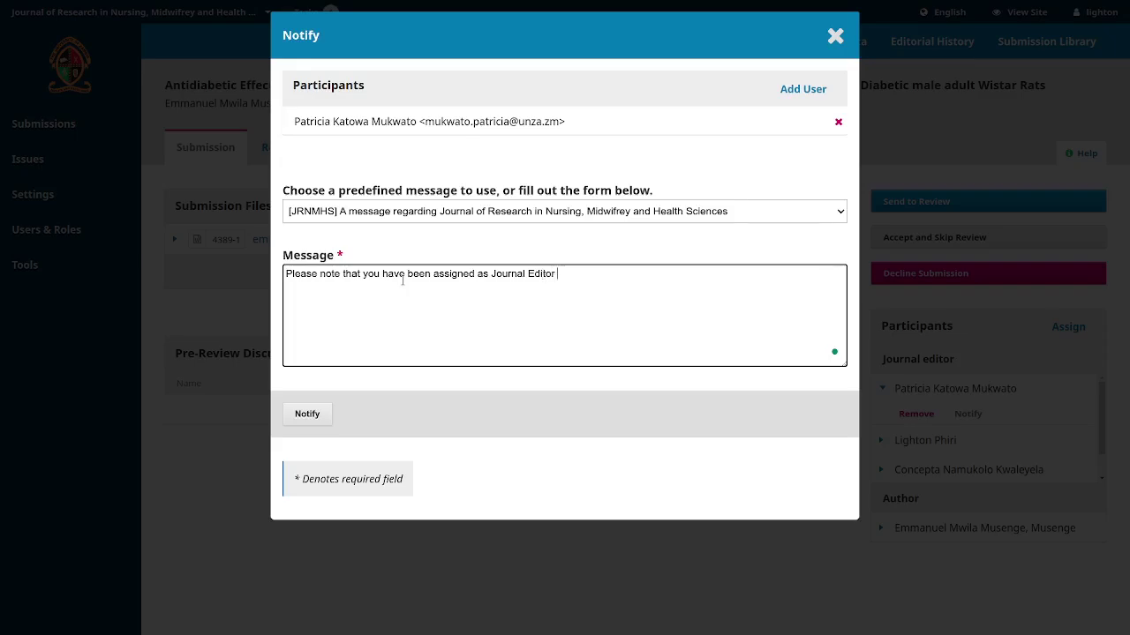
{"action": "type", "text": "for this paper. Could you quickly per"}
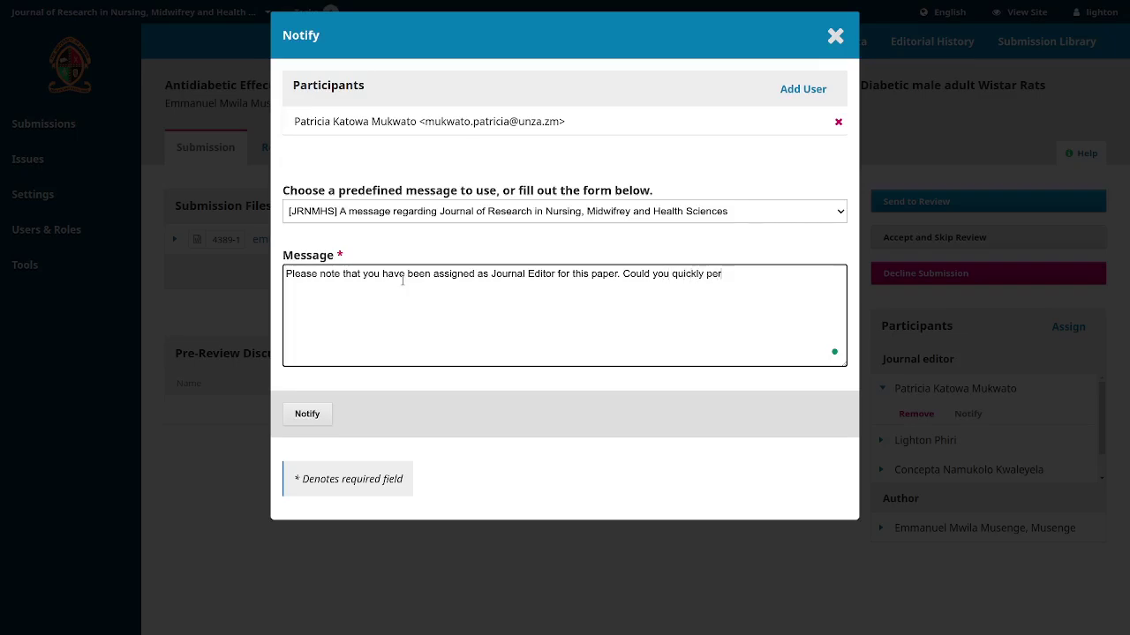
{"action": "type", "text": "form a desk review."}
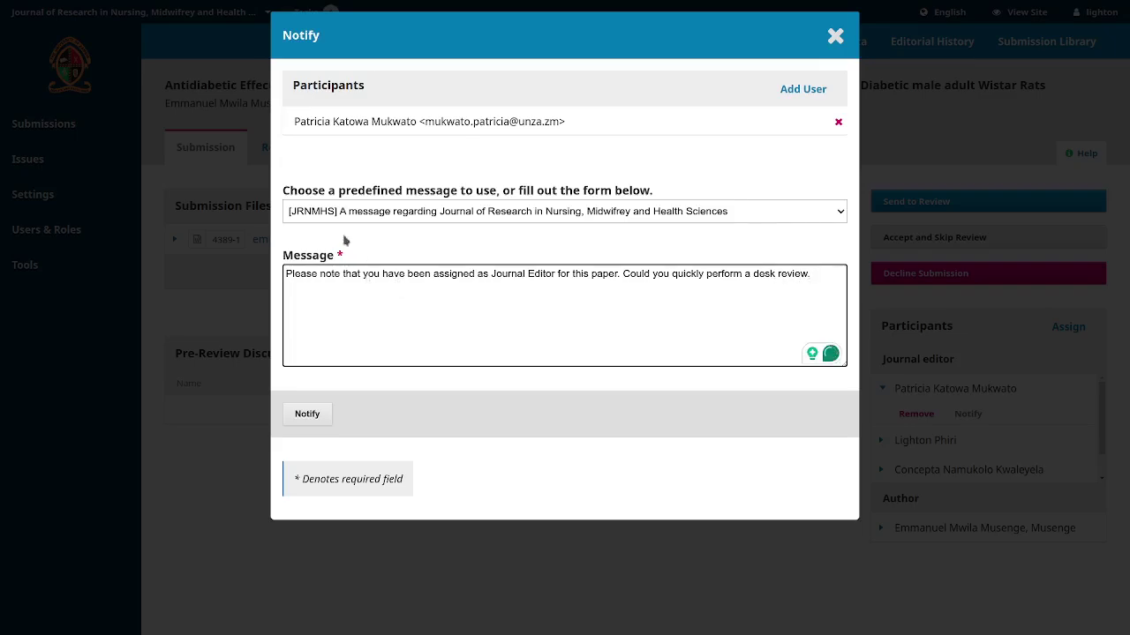
- Discard the unsent notification and collapse the first Journal editor's entry in the participants list
{"action": "key", "text": "alt+Tab"}
{"action": "key", "text": "alt+Tab"}
{"action": "key", "text": "Escape"}
{"action": "left_click", "coordinate": [645, 78]}
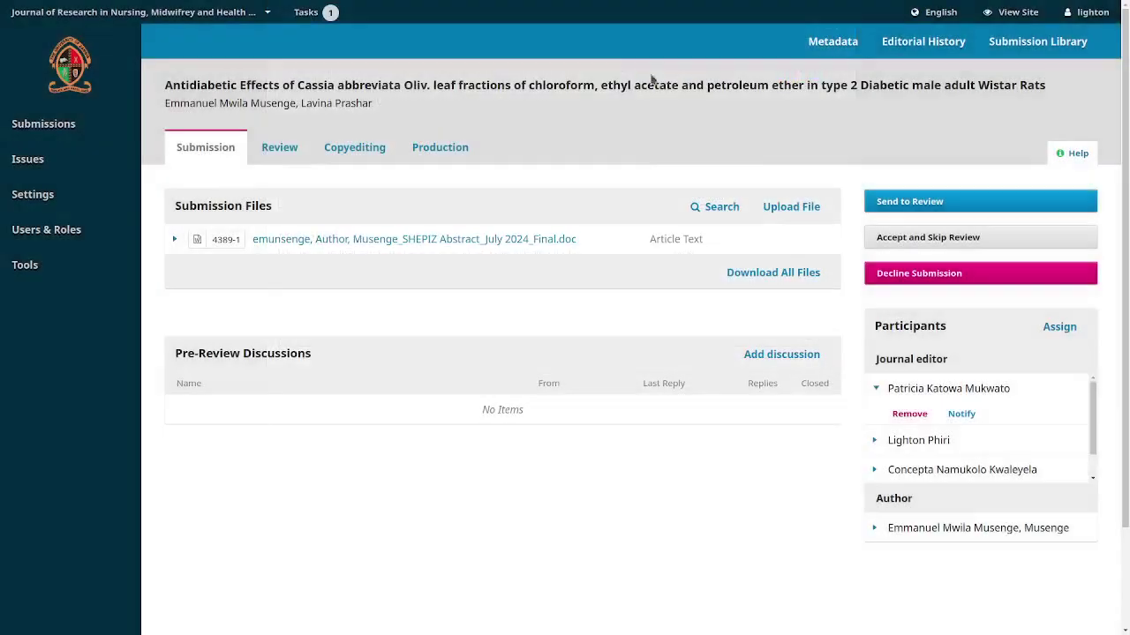
{"action": "left_click", "coordinate": [878, 391]}
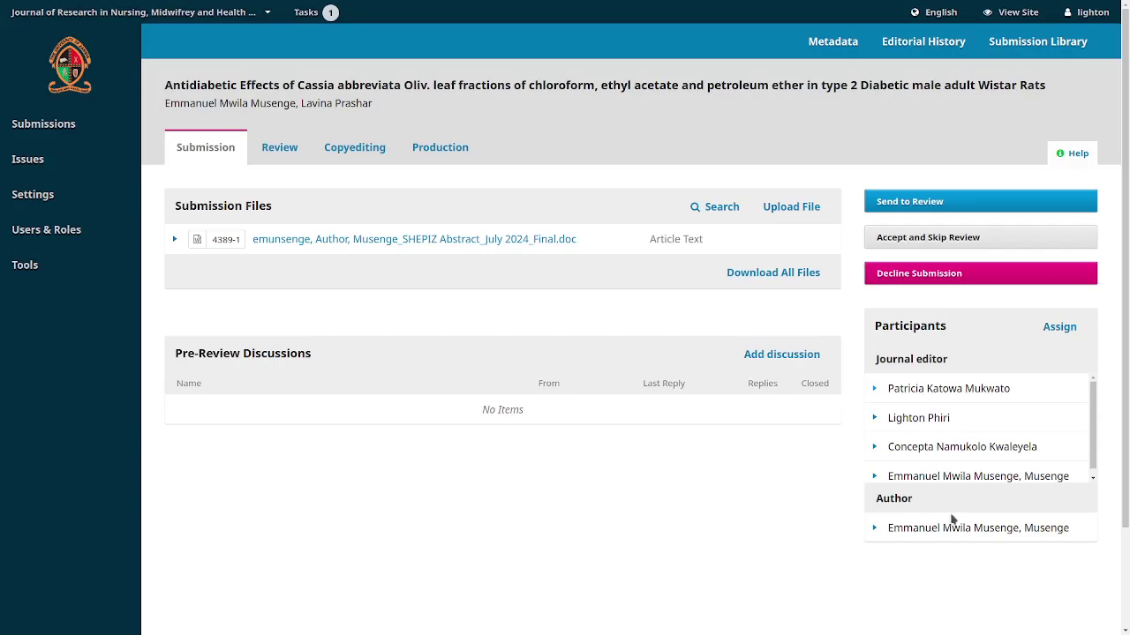
- Start a notification to the Author with predefined message "[JRNMHS] A message regarding Journal of Research in Nursing, Midwifrey and Health Sciences", and discard it without sending
{"action": "left_click", "coordinate": [876, 531]}
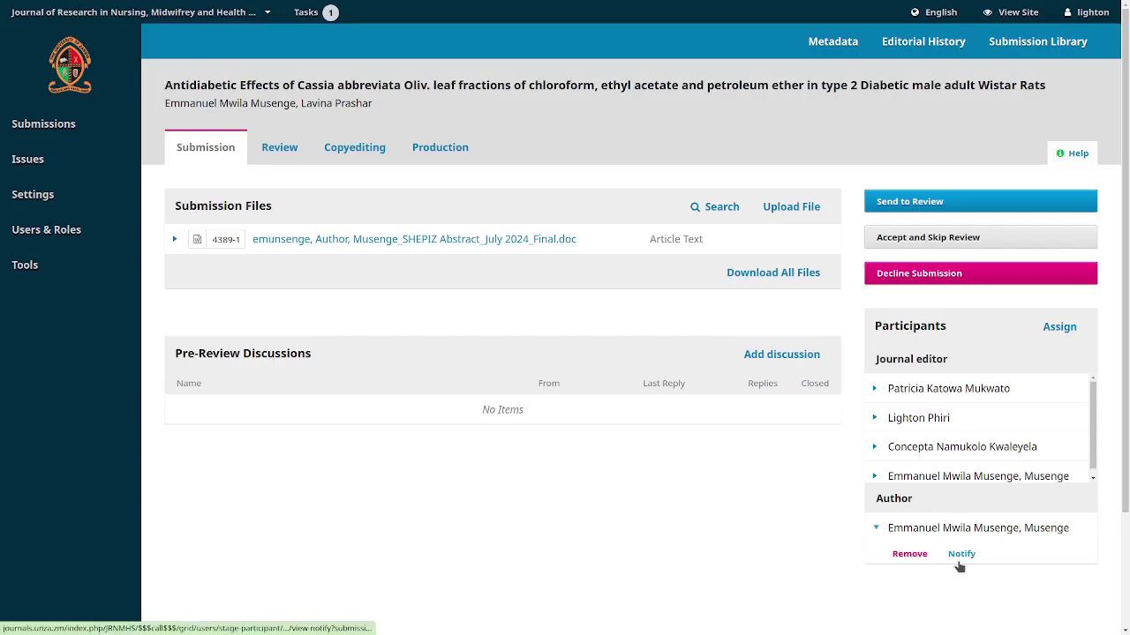
{"action": "left_click", "coordinate": [962, 556]}
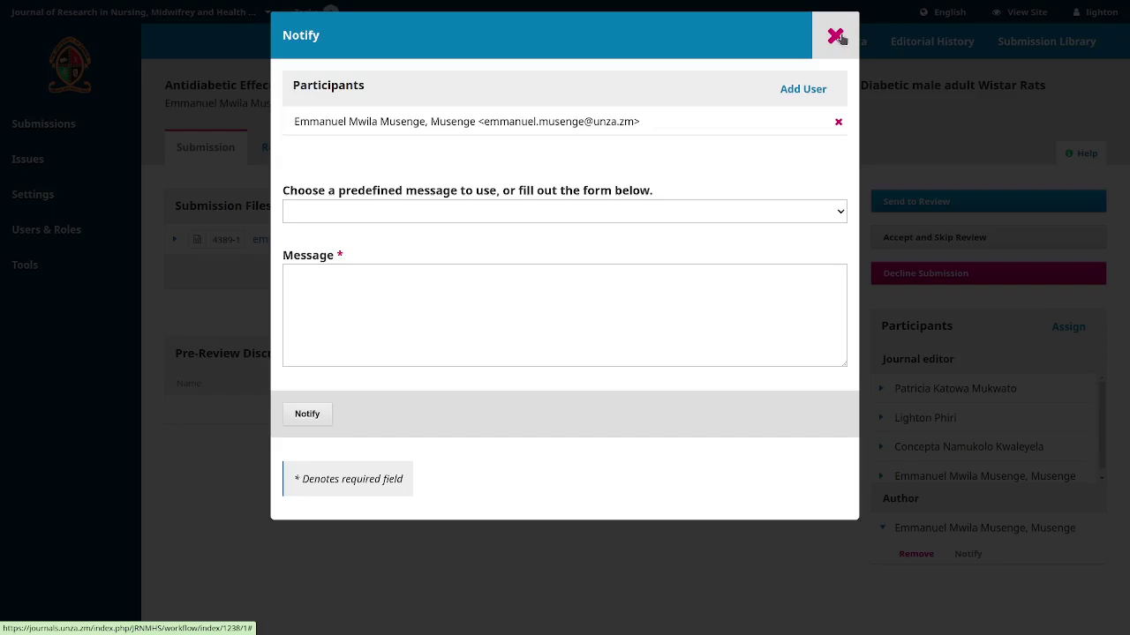
{"action": "left_click", "coordinate": [565, 219]}
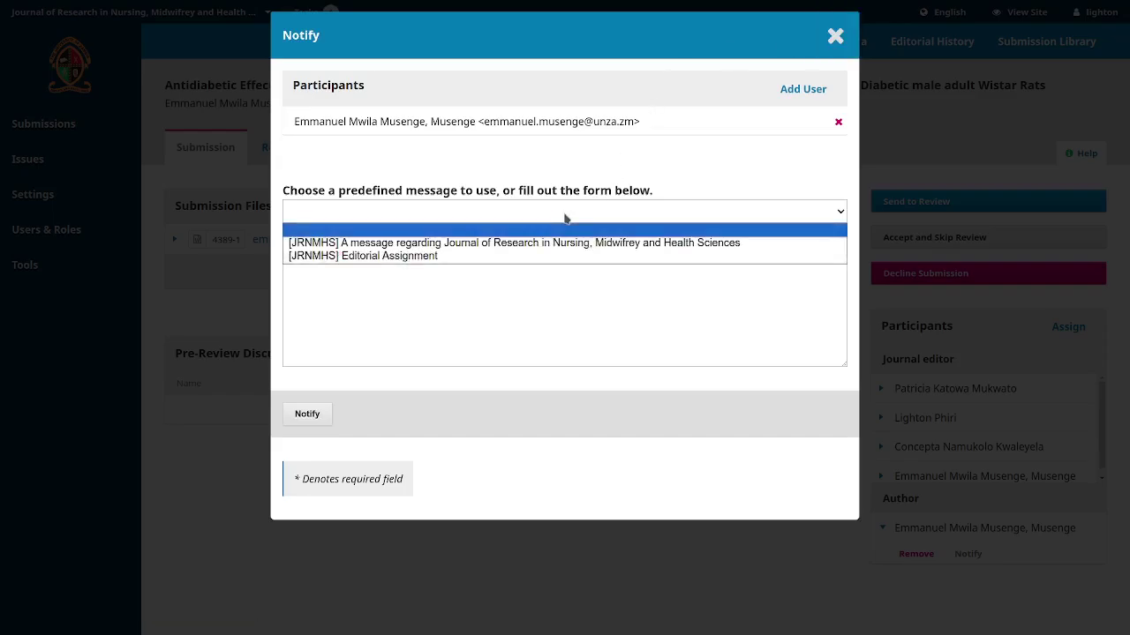
{"action": "left_click", "coordinate": [507, 249]}
{"action": "left_click", "coordinate": [435, 313]}
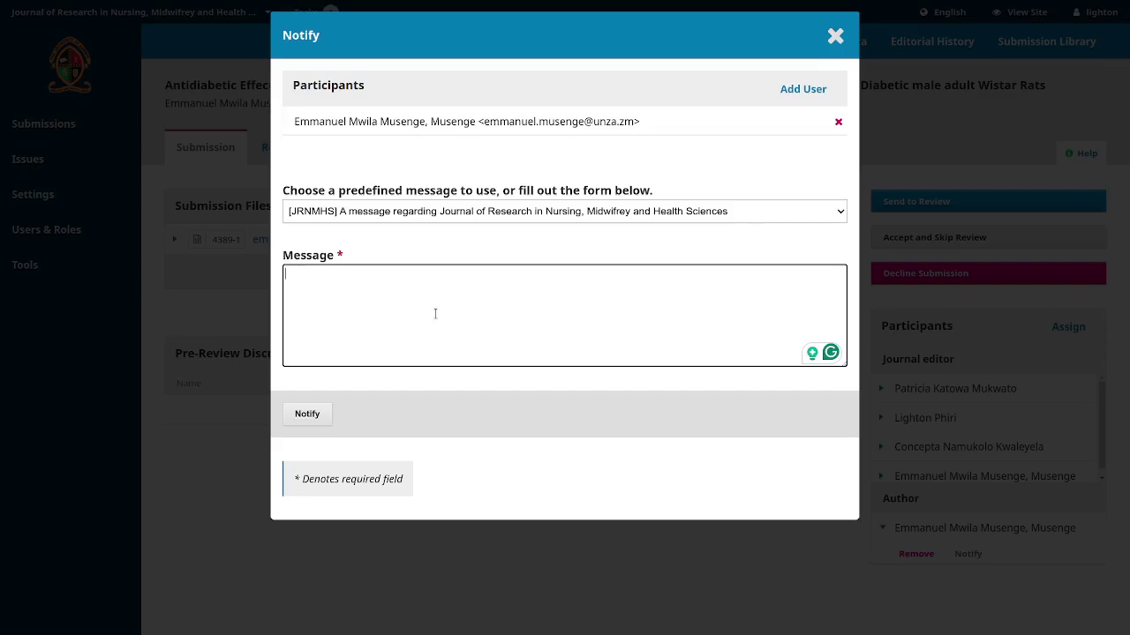
{"action": "left_click", "coordinate": [834, 36]}
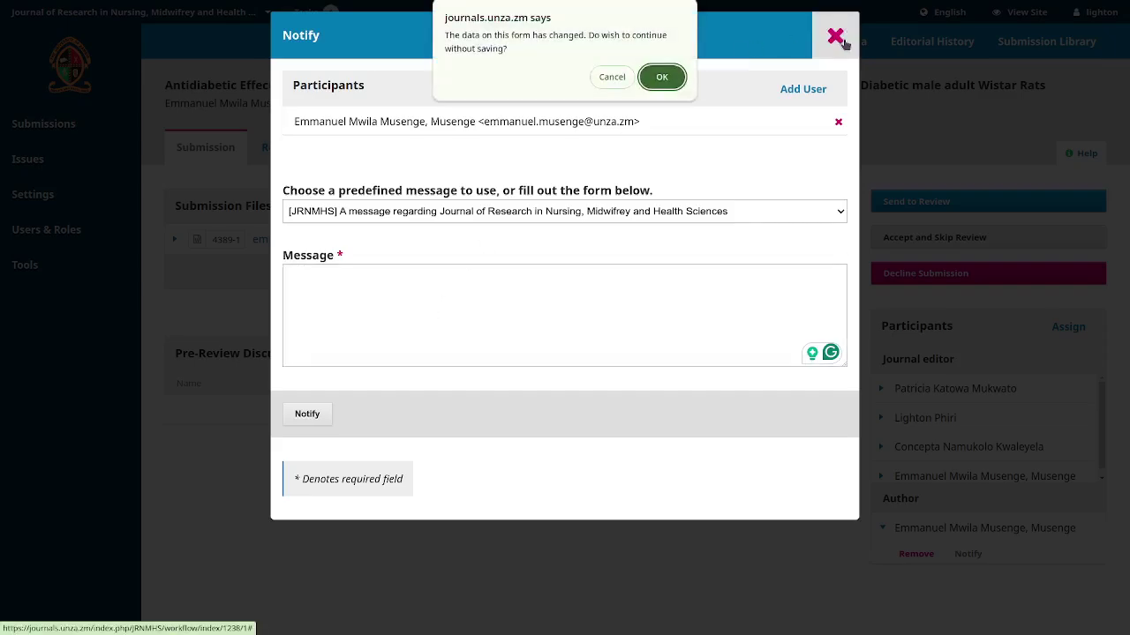
{"action": "left_click", "coordinate": [658, 77]}
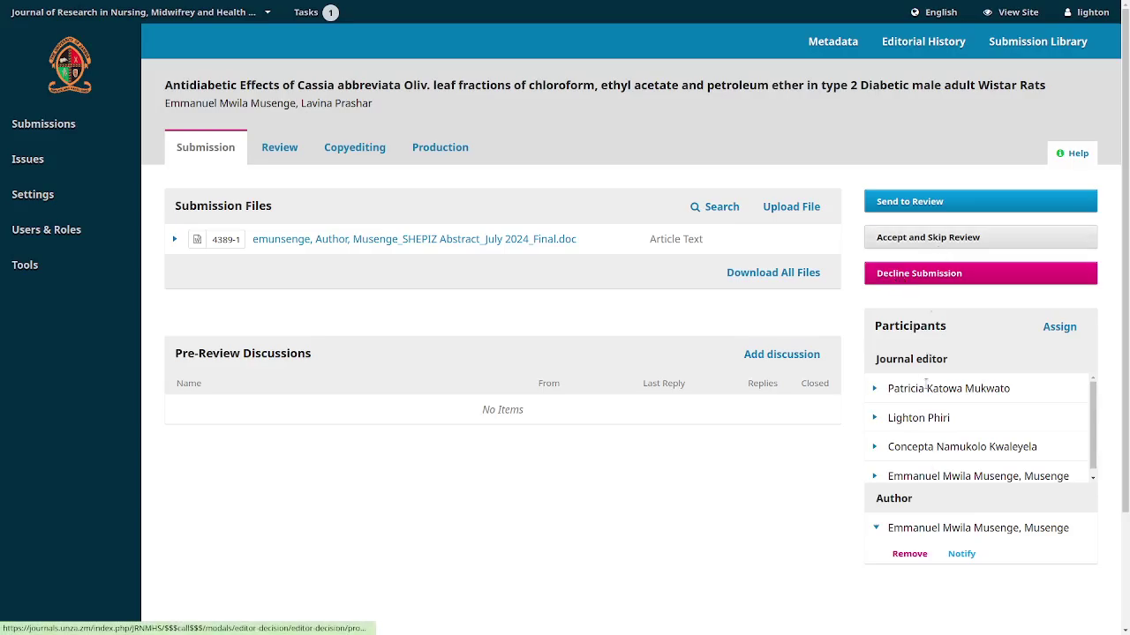
{"action": "left_click", "coordinate": [875, 527]}
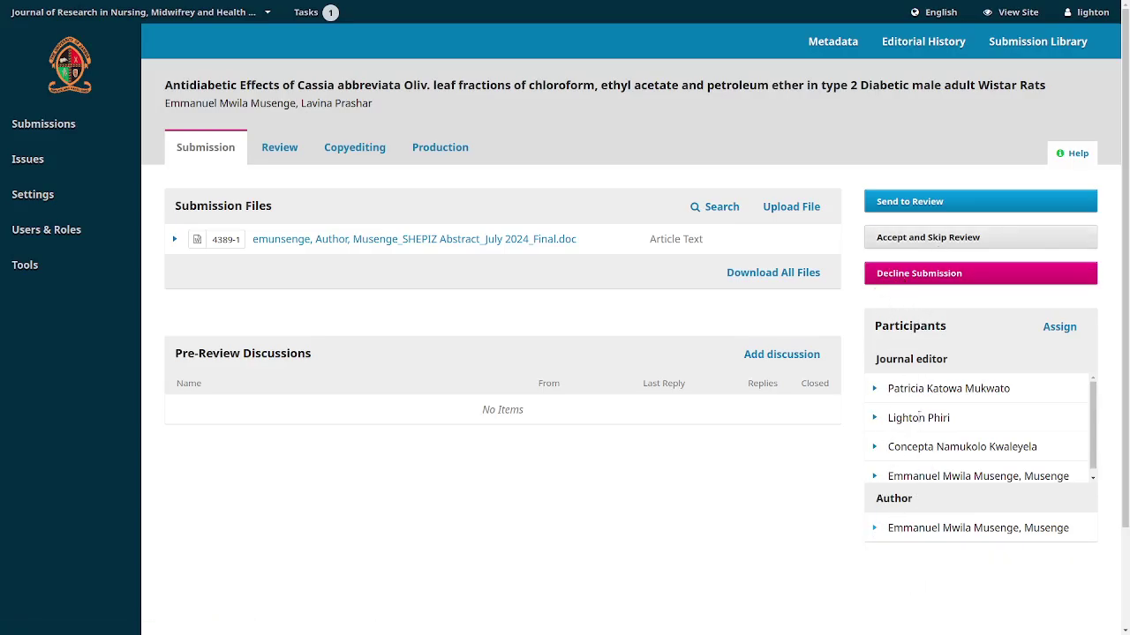
- View the form for assigning a participant to the submission and close it without assigning anyone
{"action": "left_click", "coordinate": [1057, 329]}
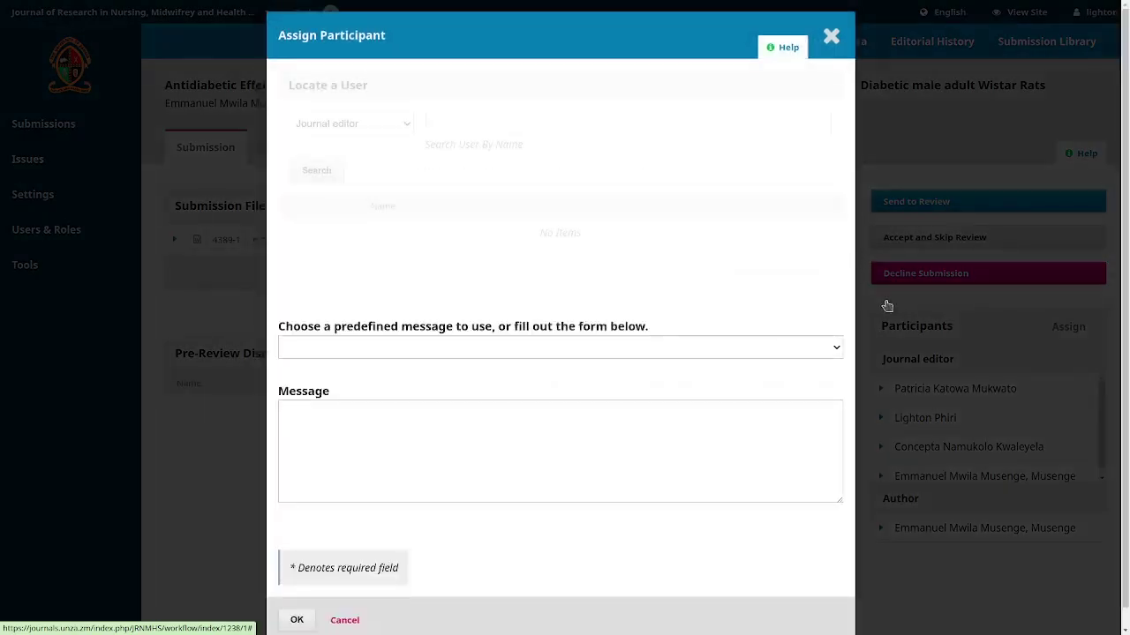
{"action": "left_click", "coordinate": [834, 36]}
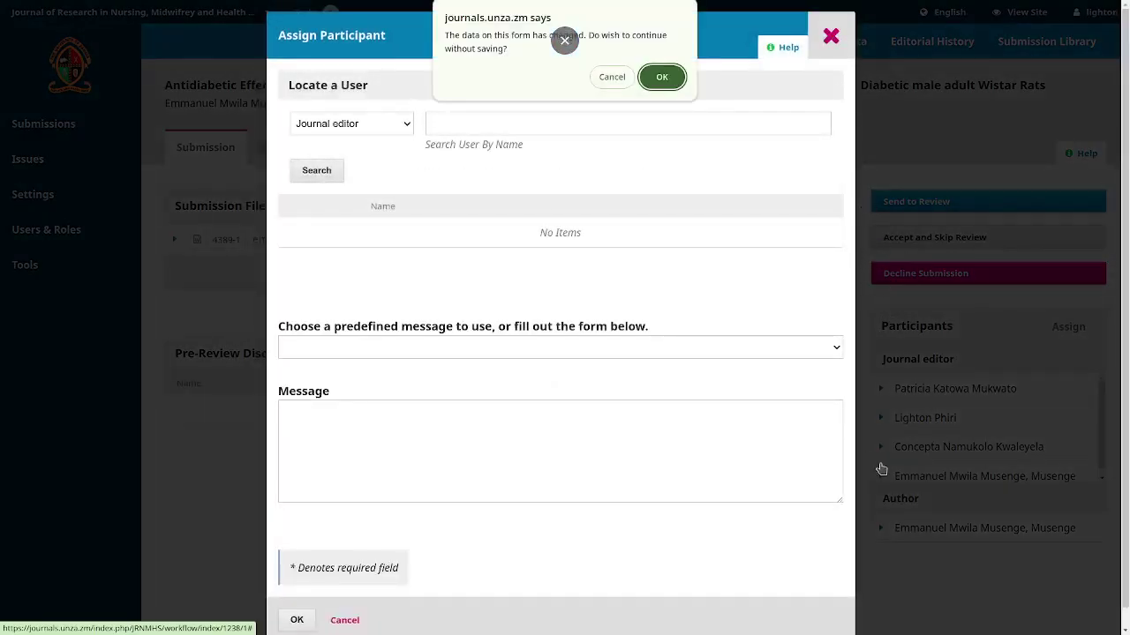
{"action": "left_click", "coordinate": [662, 76]}
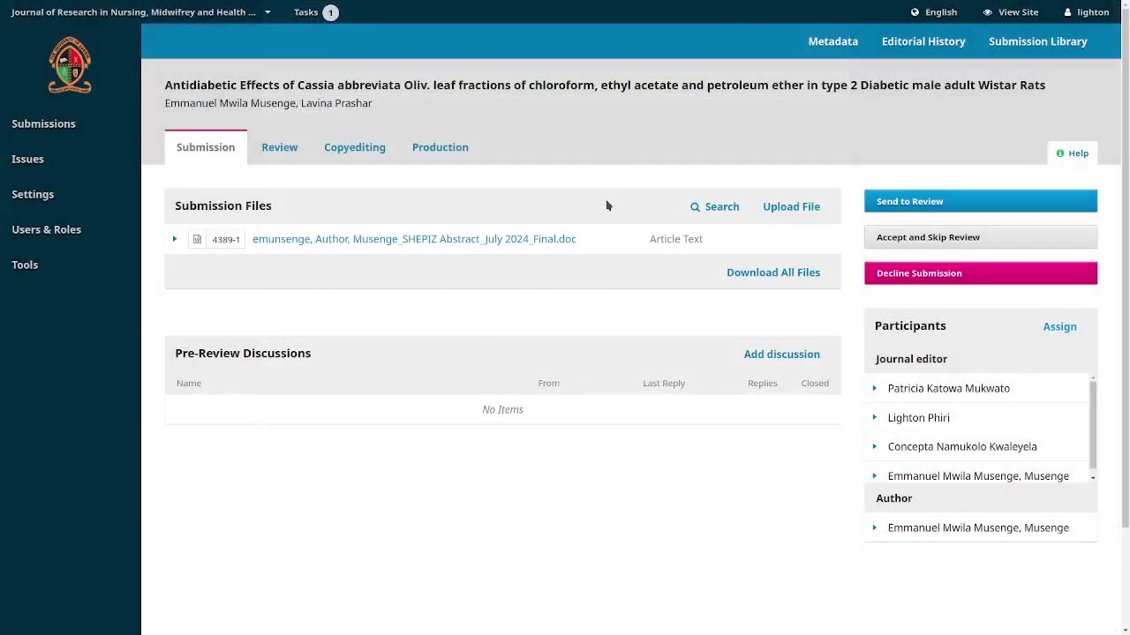
- Point out the Pre-Review Discussions section, view its form for adding a discussion, and close the form
{"action": "left_click_drag", "start_coordinate": [174, 354], "coordinate": [337, 366]}
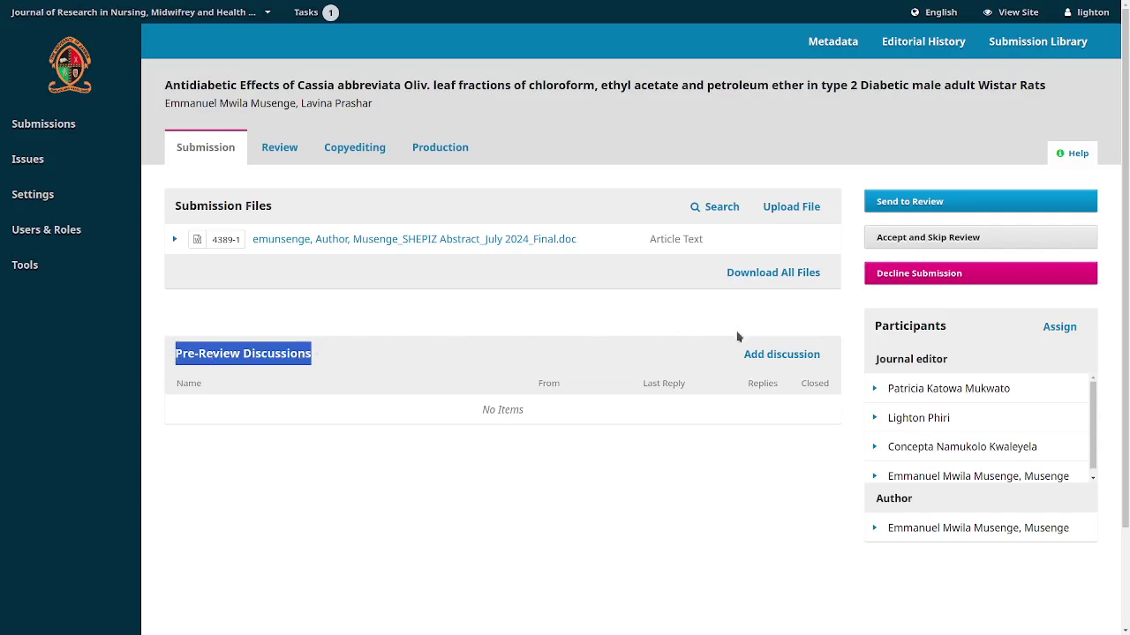
{"action": "left_click", "coordinate": [588, 362]}
{"action": "left_click", "coordinate": [770, 353]}
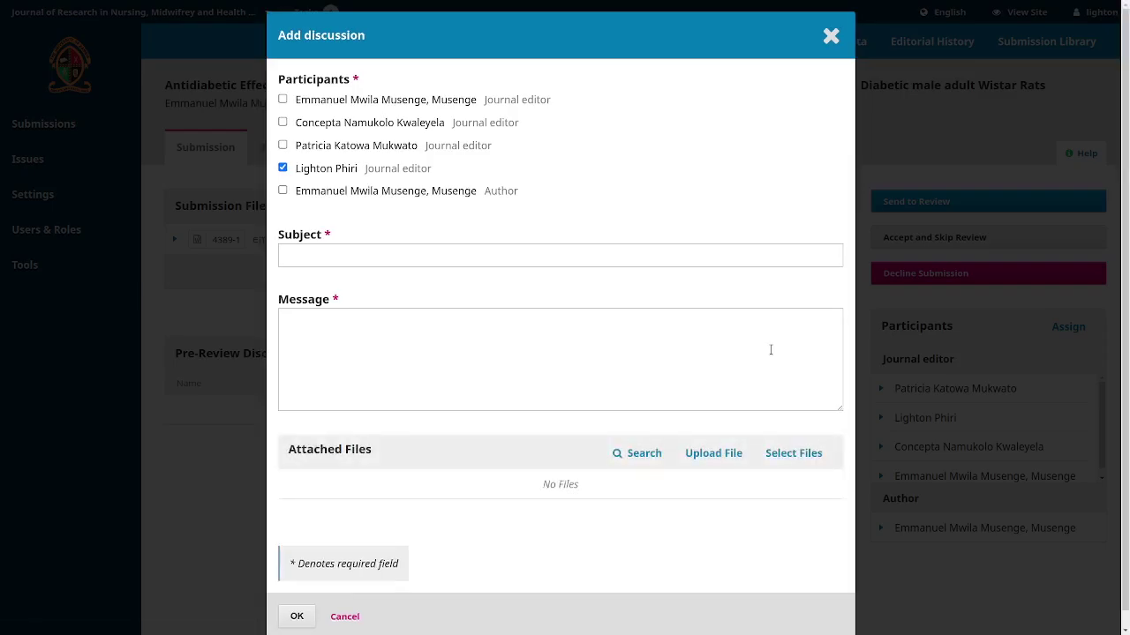
{"action": "left_click", "coordinate": [831, 35]}
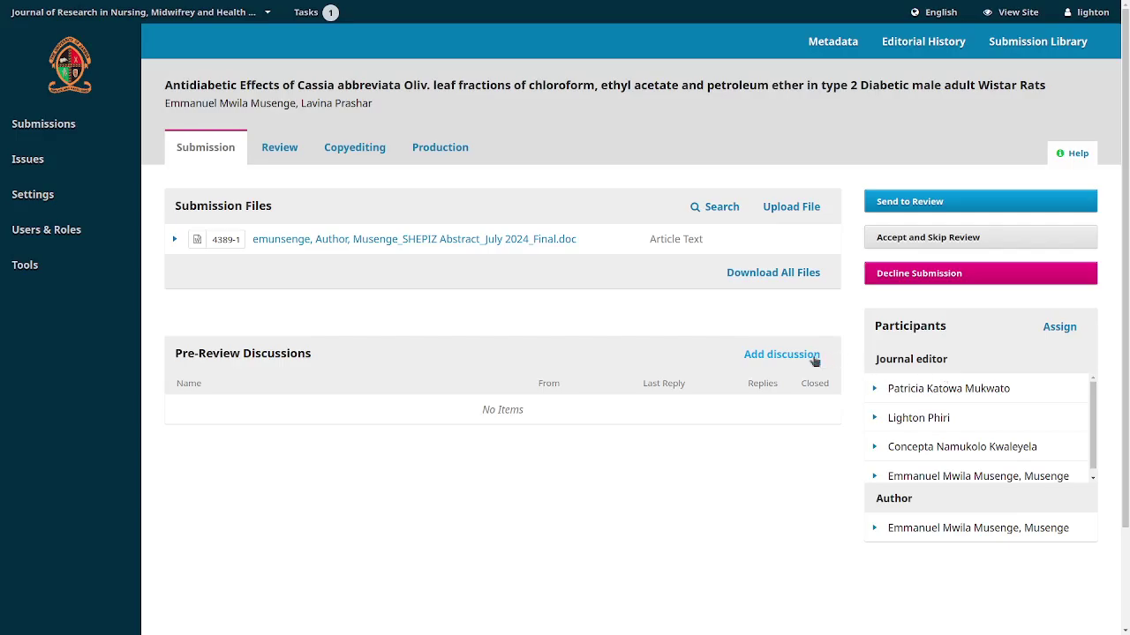
- Start a new pre-review discussion that includes all the listed Journal editors and the Author as participants
{"action": "left_click", "coordinate": [786, 355]}
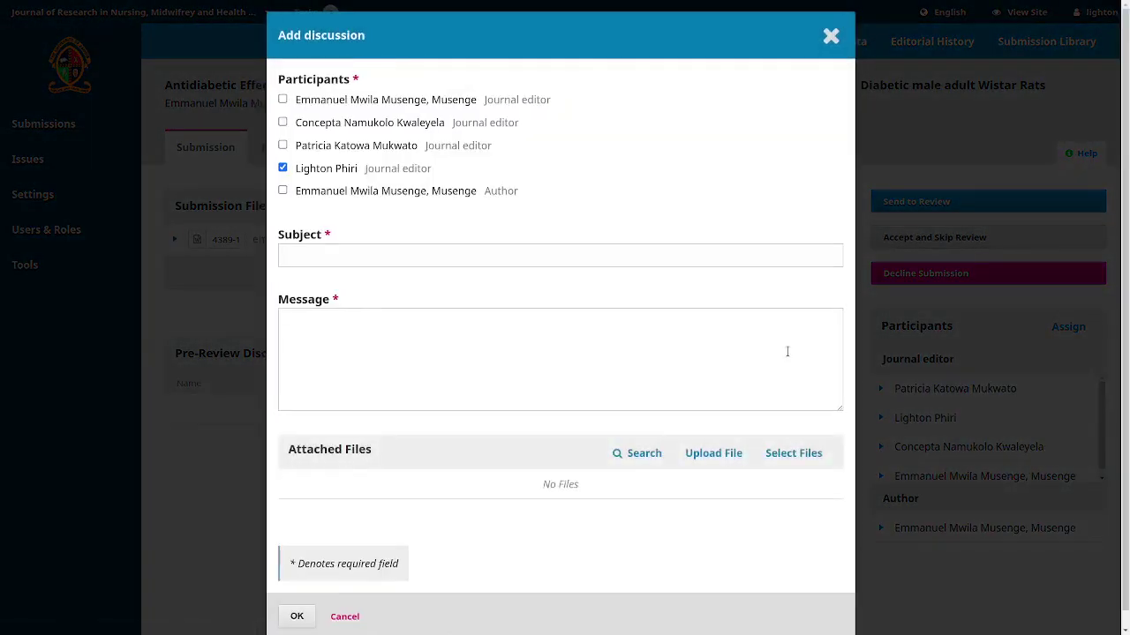
{"action": "left_click", "coordinate": [282, 99]}
{"action": "left_click", "coordinate": [282, 121]}
{"action": "left_click", "coordinate": [282, 145]}
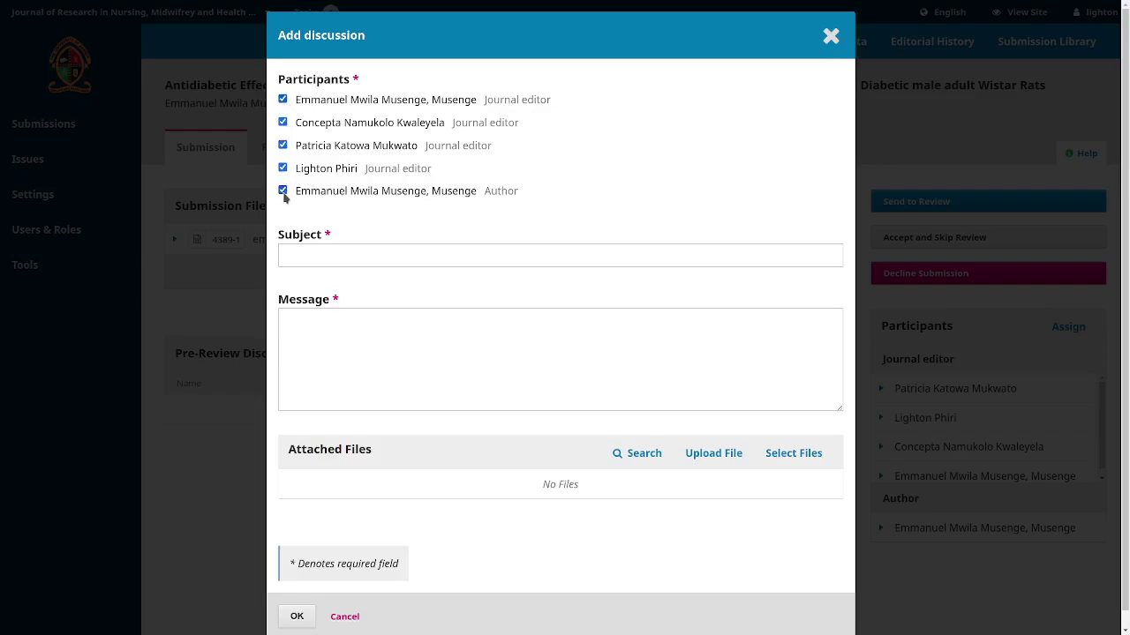
- Give the discussion the subject "Test Discussion About Submission" and the message "This is just a test submission", and submit it
{"action": "left_click", "coordinate": [328, 261]}
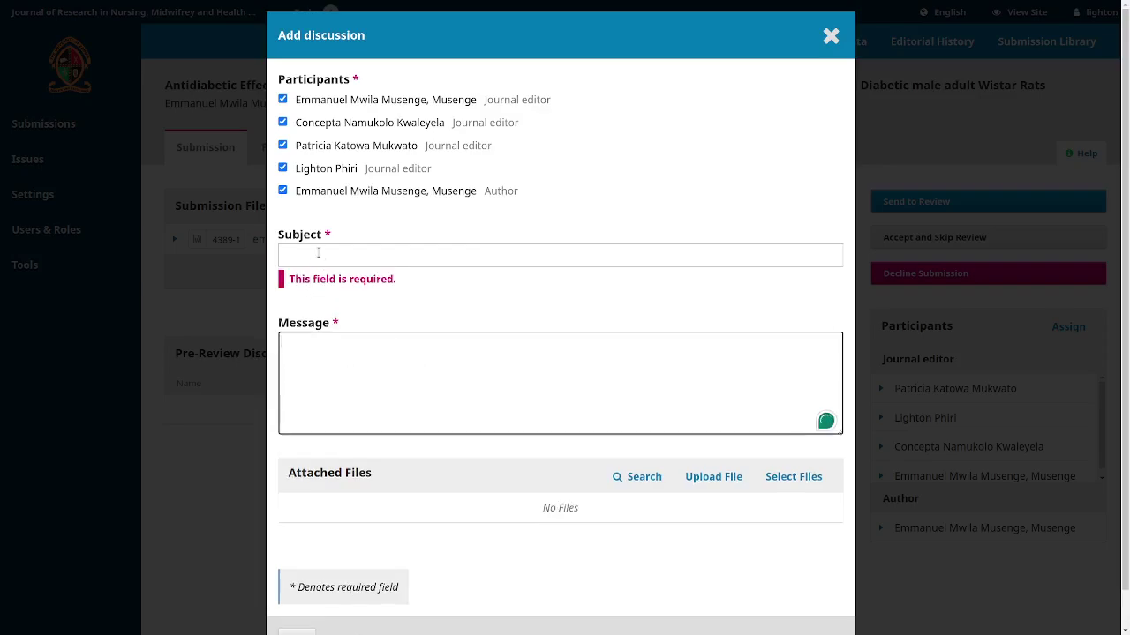
{"action": "left_click", "coordinate": [318, 255]}
{"action": "type", "text": "Thi"}
{"action": "key", "text": "ctrl+a"}
{"action": "type", "text": "Test Discussio"}
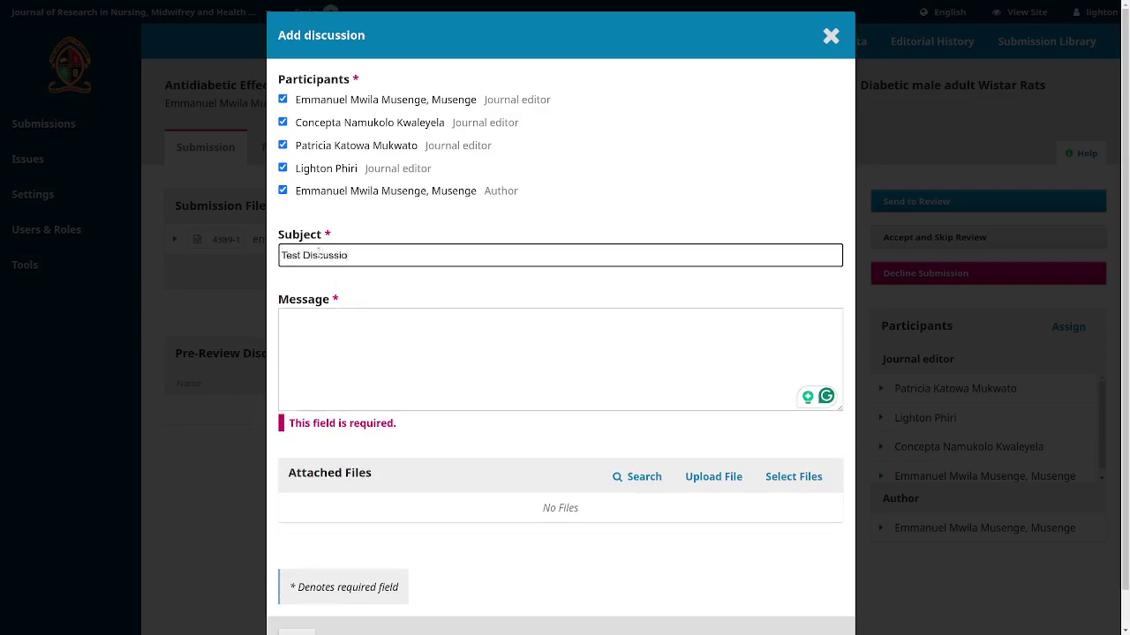
{"action": "type", "text": "n About Submission"}
{"action": "key", "text": "Tab"}
{"action": "type", "text": "Thi"}
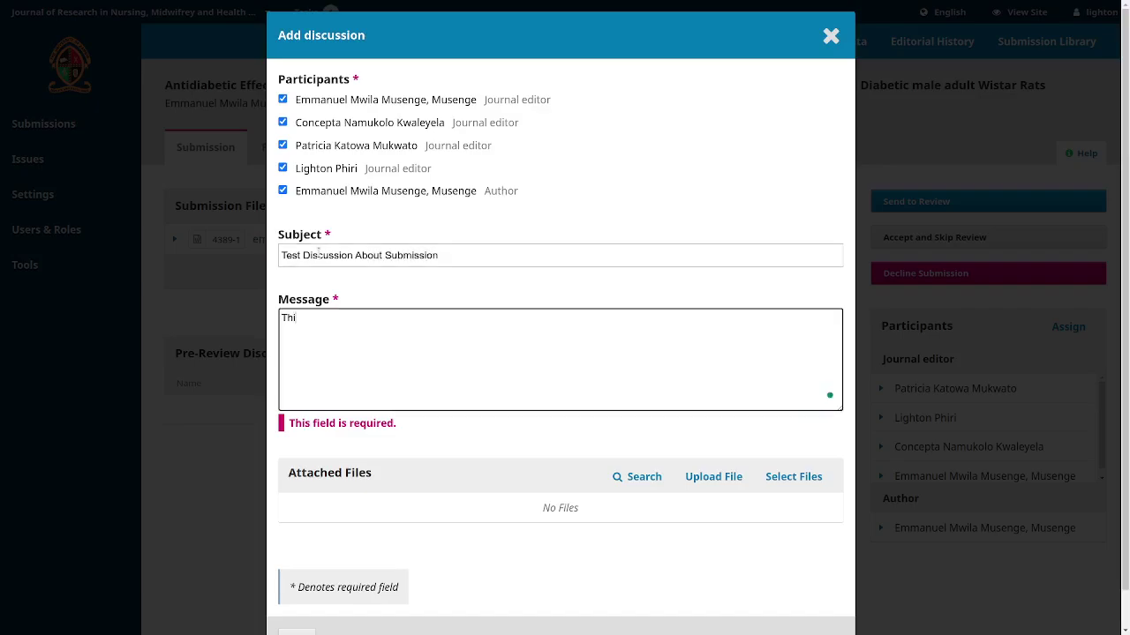
{"action": "type", "text": "s is just a test submission"}
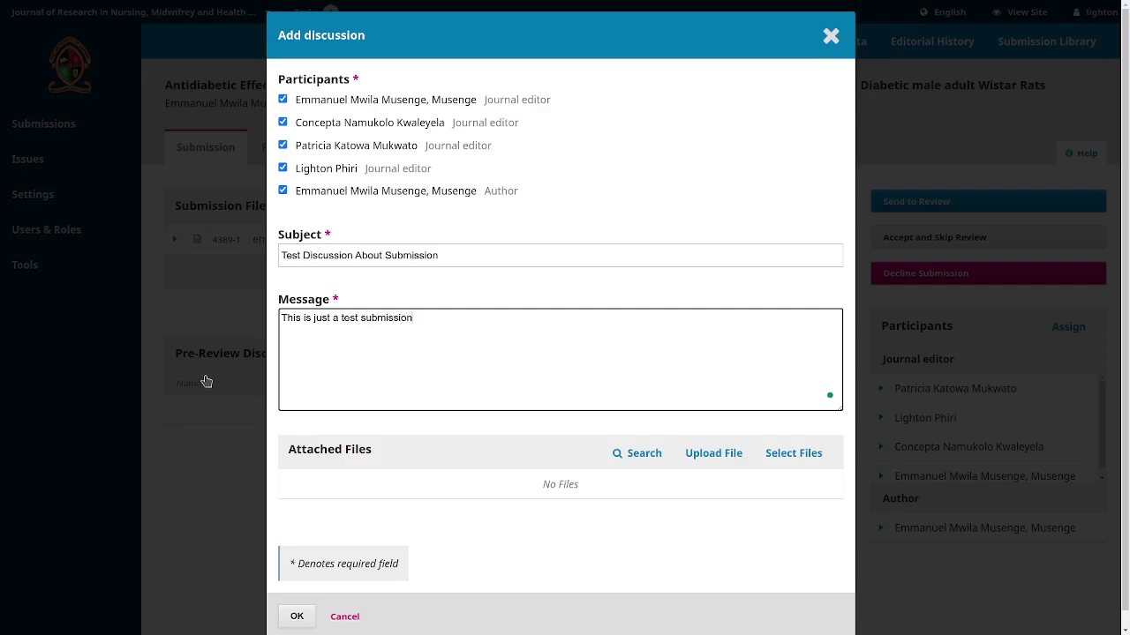
{"action": "left_click", "coordinate": [297, 616]}
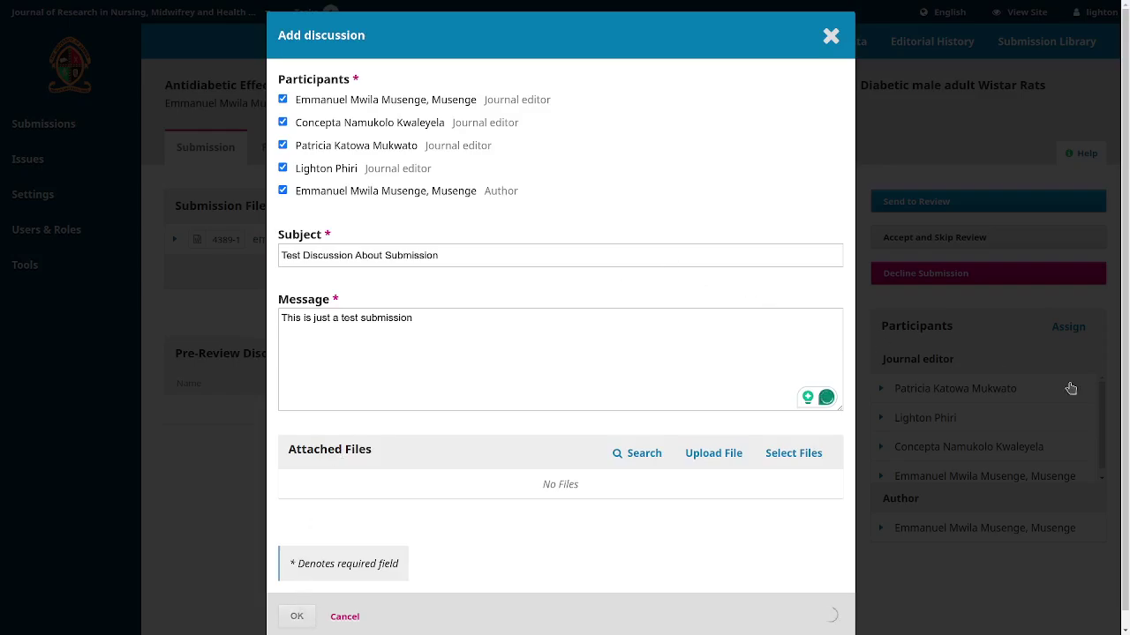
{"action": "scroll", "coordinate": [1127, 383], "scroll_direction": "down", "scroll_amount": 1}
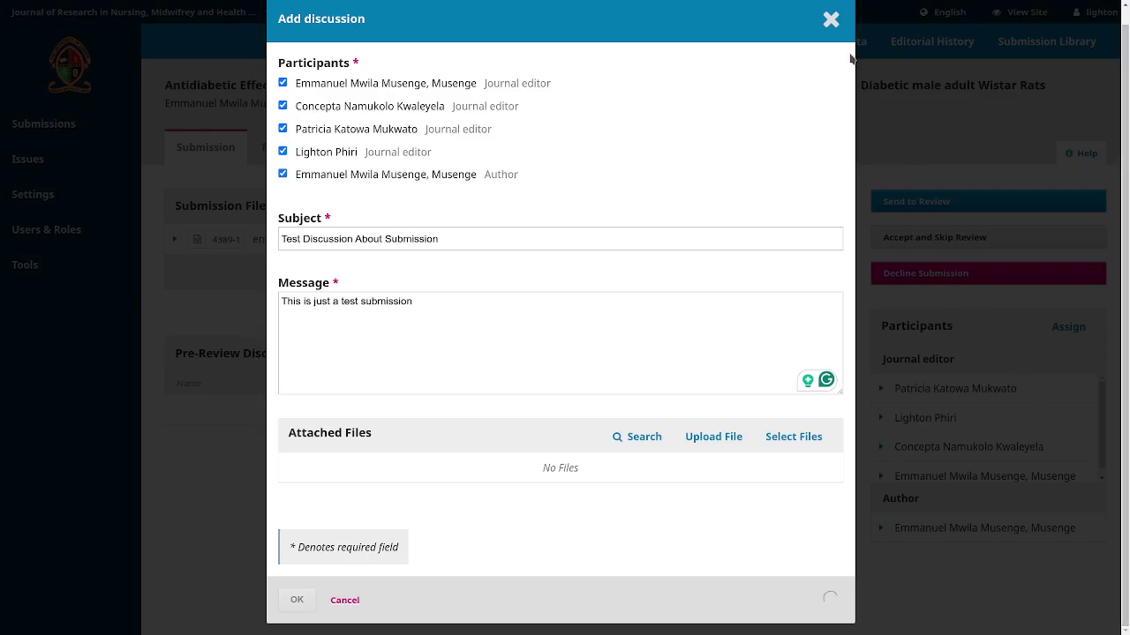
{"action": "key", "text": "ctrl+minus"}
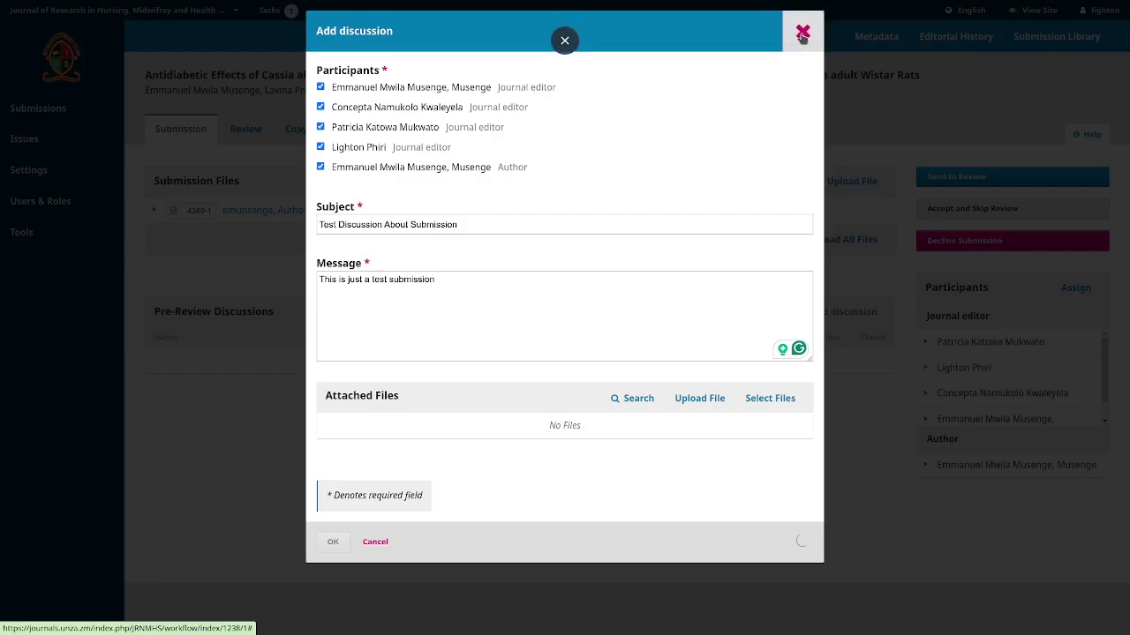
- Switch to the Firefox window with the journal's Users & Roles page and open its submissions list
{"action": "key", "text": "alt+Tab"}
{"action": "key", "text": "alt+Tab"}
{"action": "key", "text": "alt+Tab"}
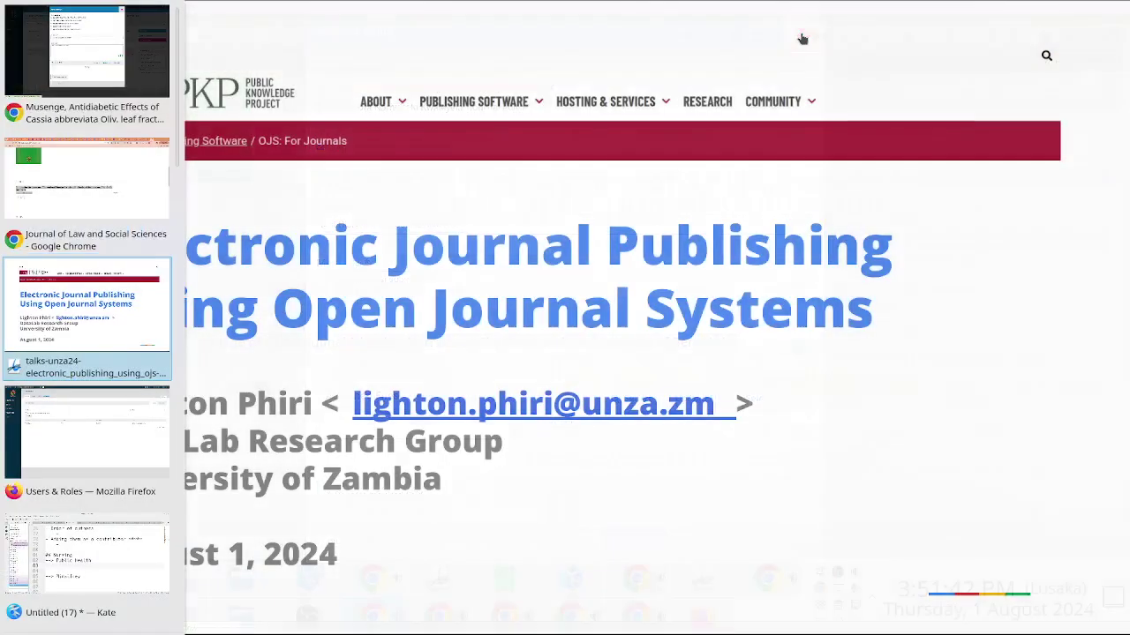
{"action": "key", "text": "alt+Tab"}
{"action": "key", "text": "alt+shift+Tab"}
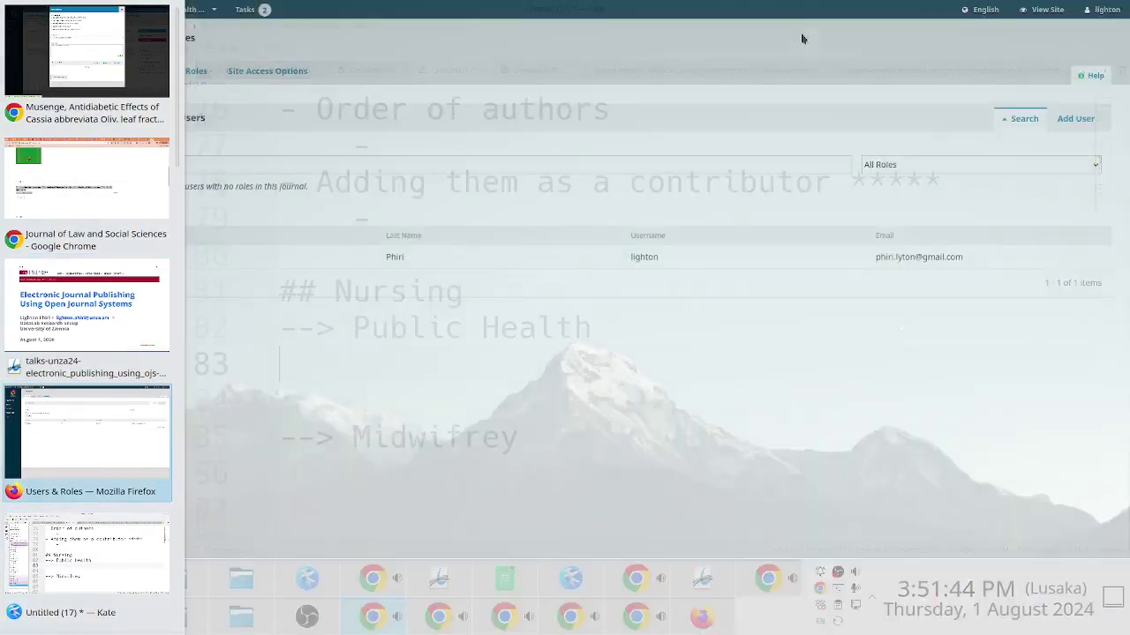
{"action": "mouse_move", "coordinate": [41, 139]}
{"action": "left_click", "coordinate": [50, 104]}
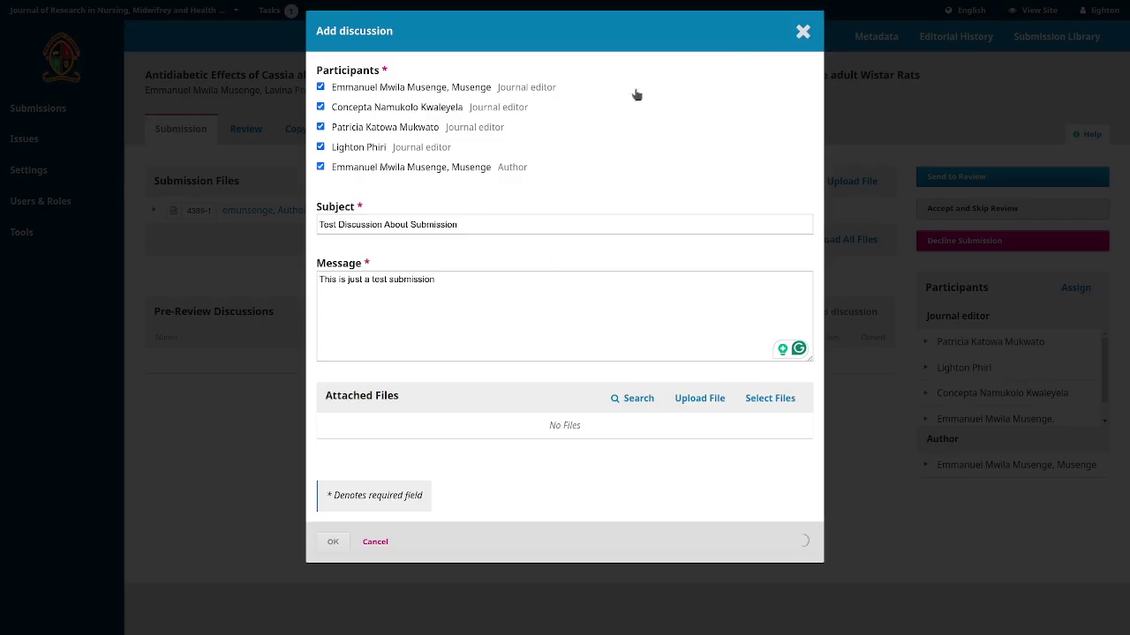
- Leave the discussion form and expand the "Antidiabetic Effects of Cassia abbreviata" submission in the list of all active submissions
{"action": "left_click", "coordinate": [804, 32]}
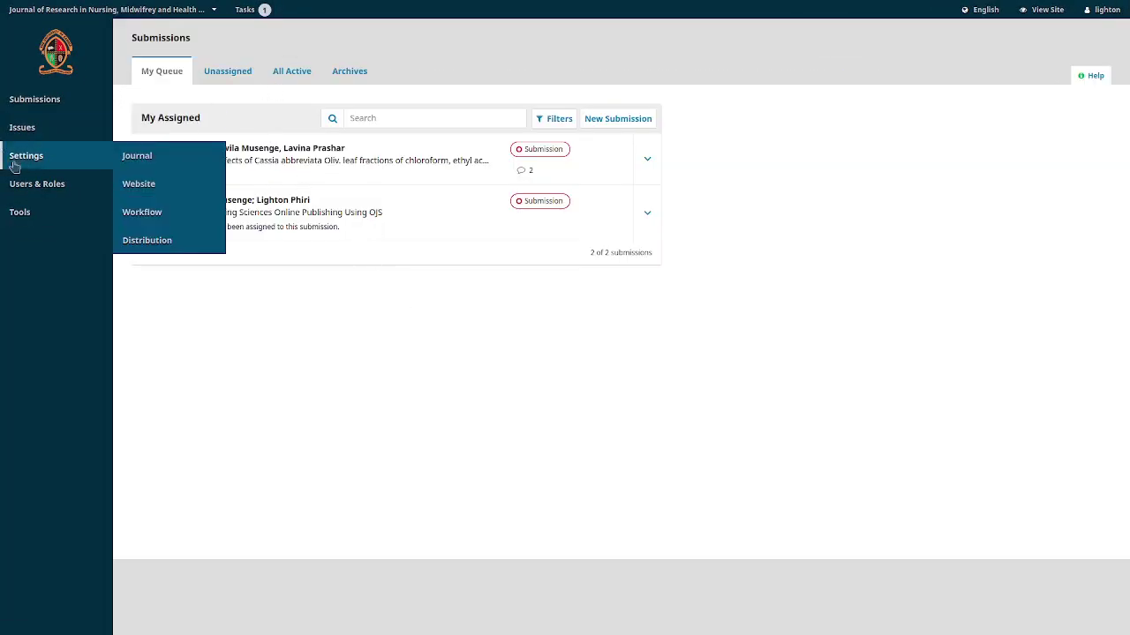
{"action": "left_click", "coordinate": [292, 74]}
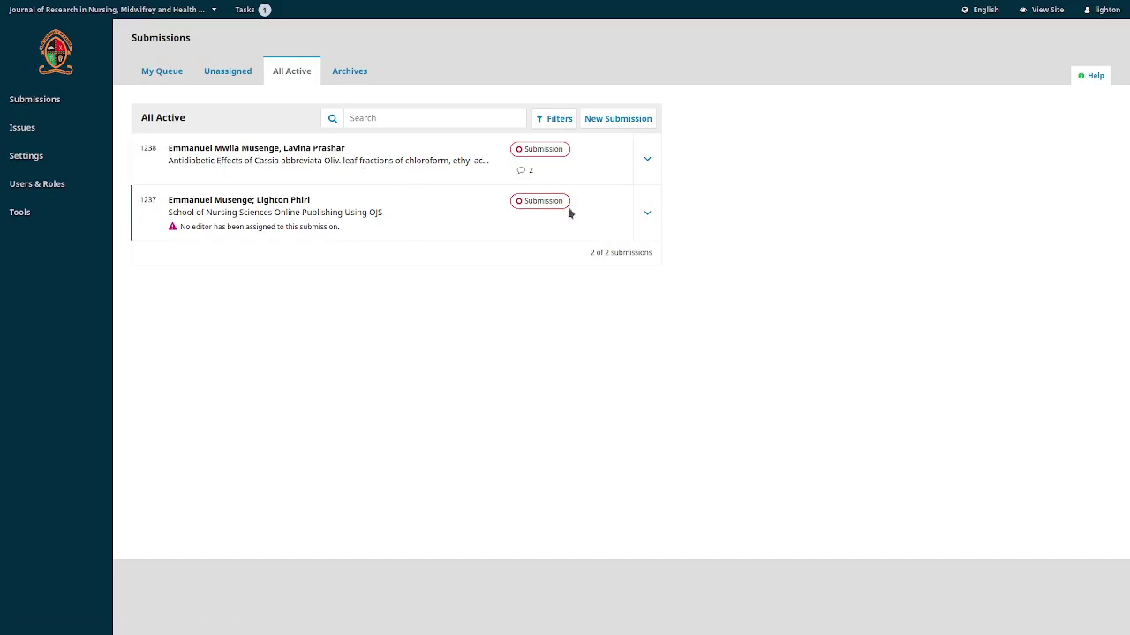
{"action": "left_click", "coordinate": [646, 153]}
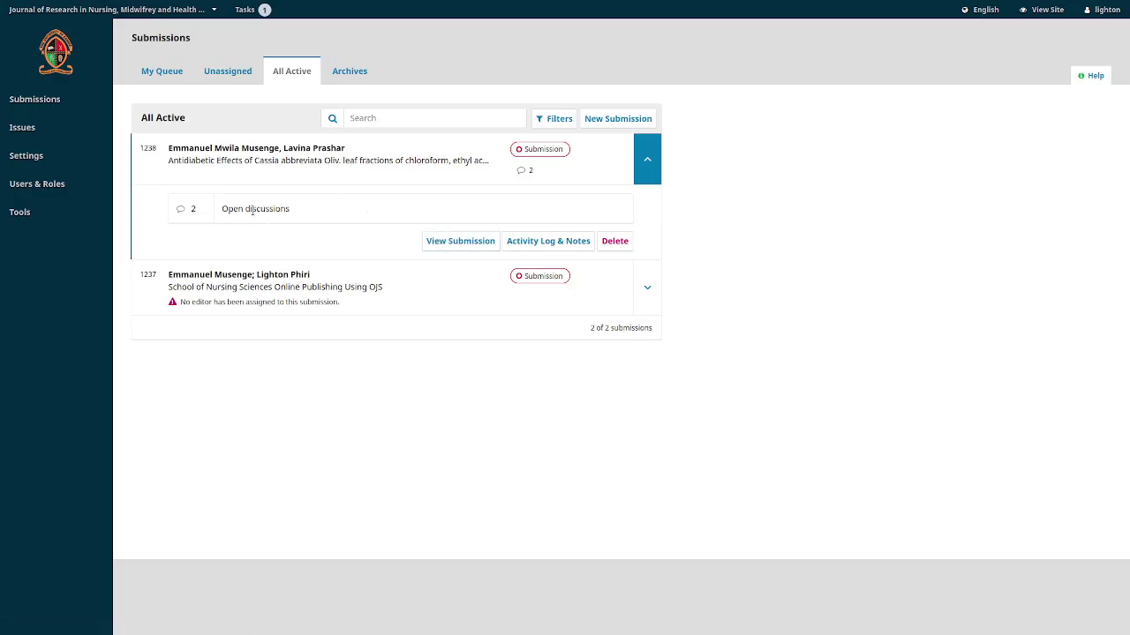
- Open the "Antidiabetic Effects of Cassia abbreviata" submission and refresh its page in the Chrome window to check the pre-review discussions
{"action": "left_click", "coordinate": [450, 242]}
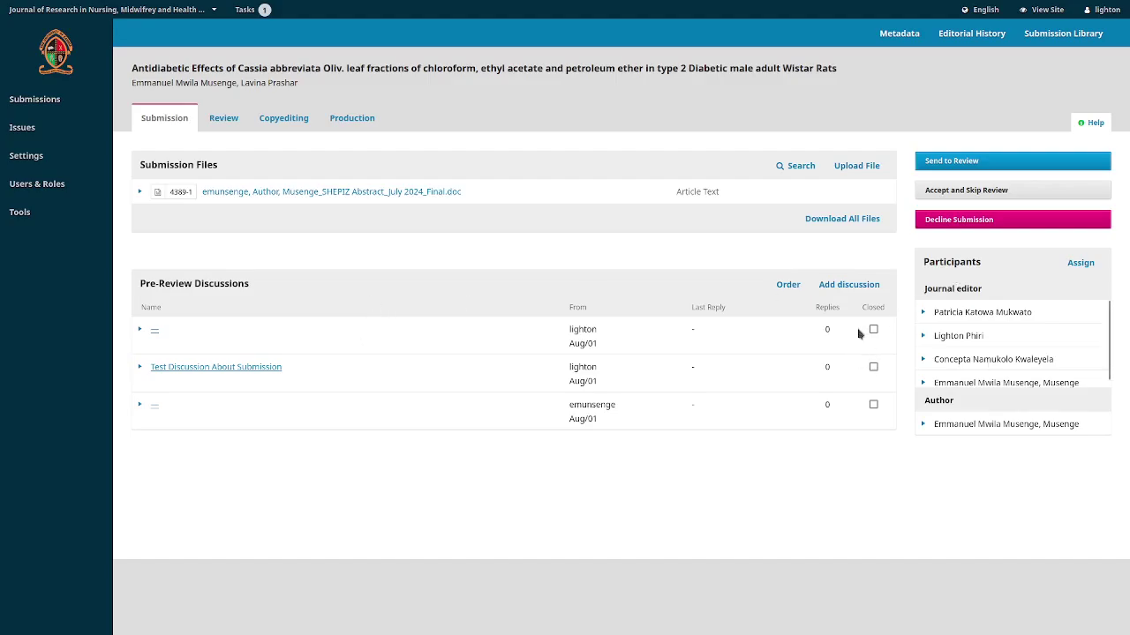
{"action": "left_click", "coordinate": [140, 368]}
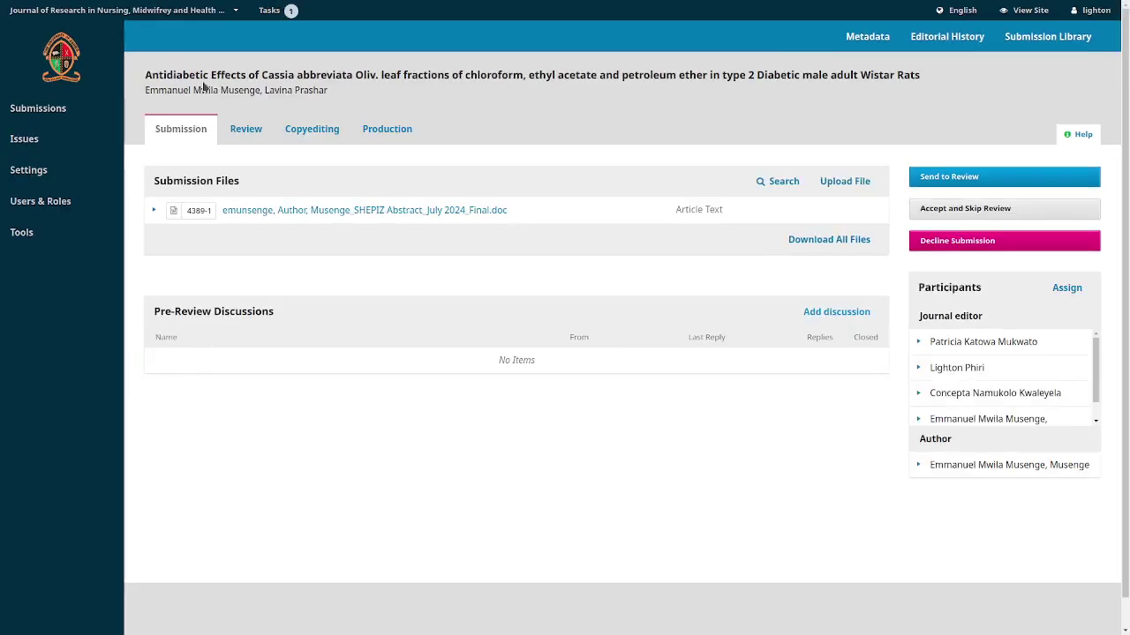
{"action": "left_click", "coordinate": [22, 33]}
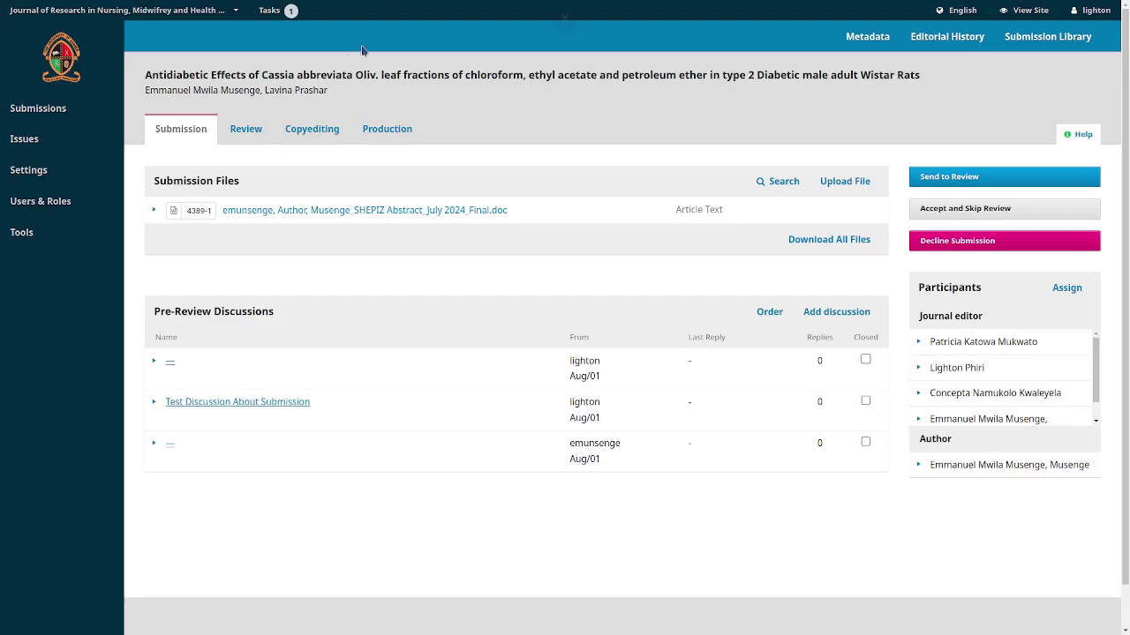
{"action": "key", "text": "ctrl+minus"}
- Switch to the Kate notes and add the heading "## Double Blind" below the "--> Midwifrey" line, with blank lines around it
{"action": "key", "text": "alt+Tab"}
{"action": "key", "text": "alt+Tab"}
{"action": "key", "text": "alt+Tab"}
{"action": "key", "text": "alt+Tab"}
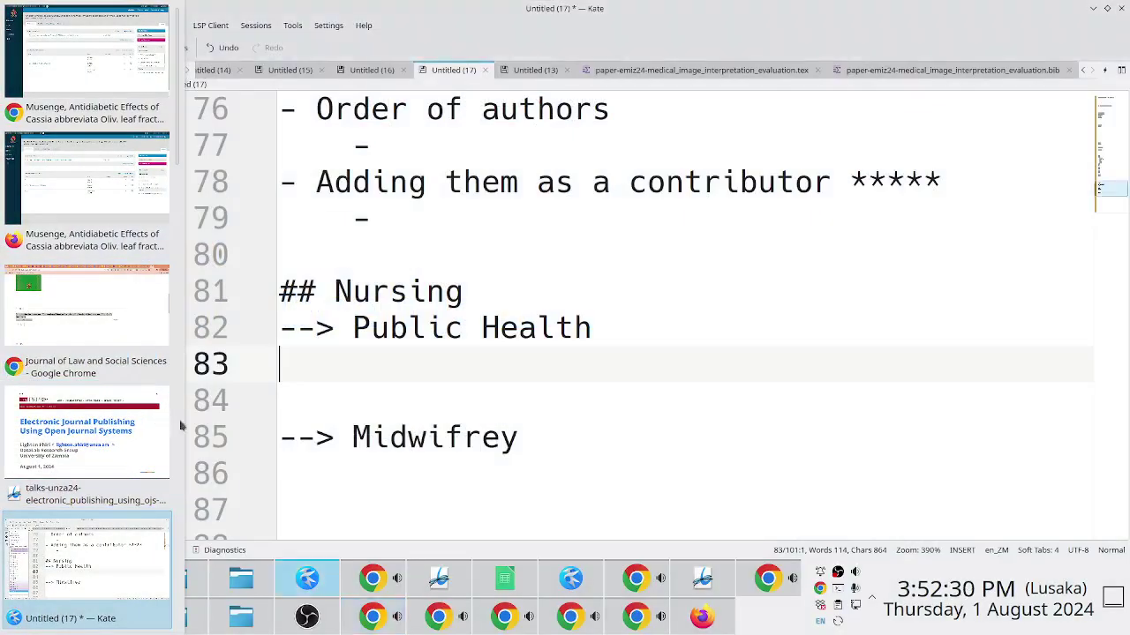
{"action": "left_click", "coordinate": [538, 441]}
{"action": "key", "text": "Return"}
{"action": "key", "text": "Return"}
{"action": "key", "text": "Return"}
{"action": "key", "text": "Return"}
{"action": "key", "text": "Return"}
{"action": "key", "text": "Return"}
{"action": "key", "text": "Return"}
{"action": "key", "text": "Up"}
{"action": "key", "text": "Up"}
{"action": "key", "text": "Up"}
{"action": "key", "text": "Up"}
{"action": "type", "text": "## Double Blind"}
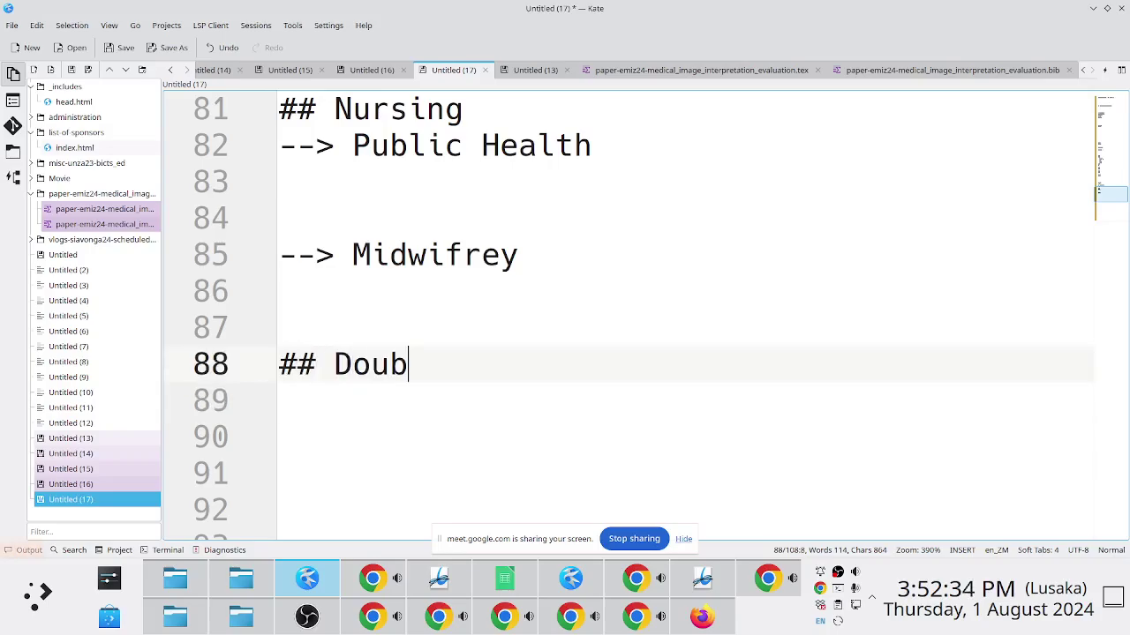
{"action": "key", "text": "Return"}
{"action": "key", "text": "Return"}
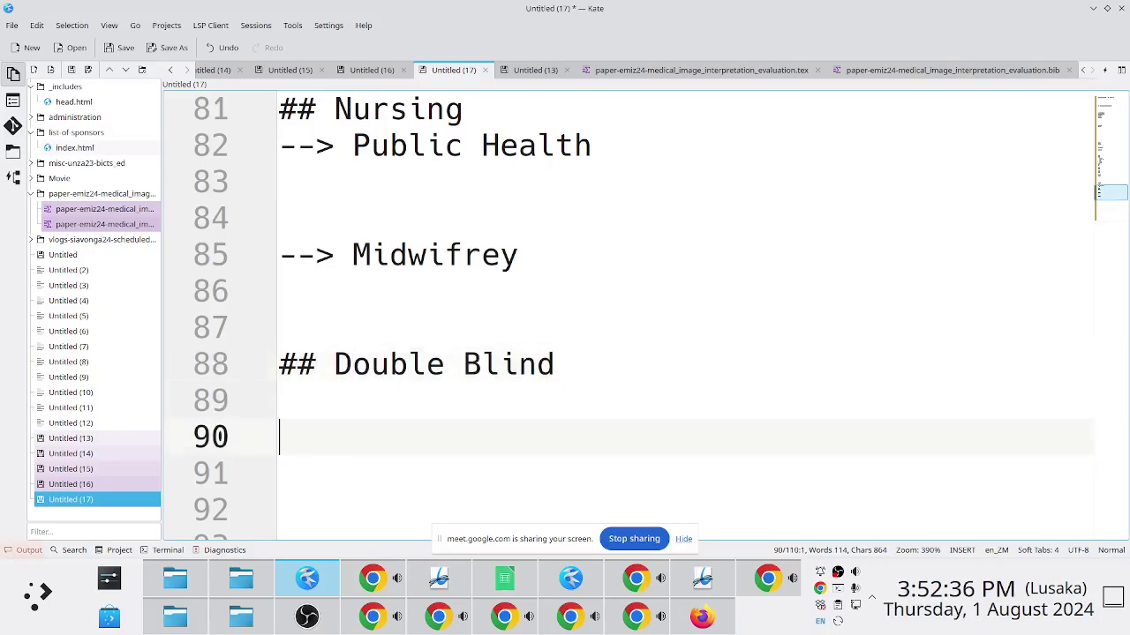
- Switch to the paper PDF in Okular and highlight the full list of authors under the title in yellow
{"action": "left_click", "coordinate": [441, 580]}
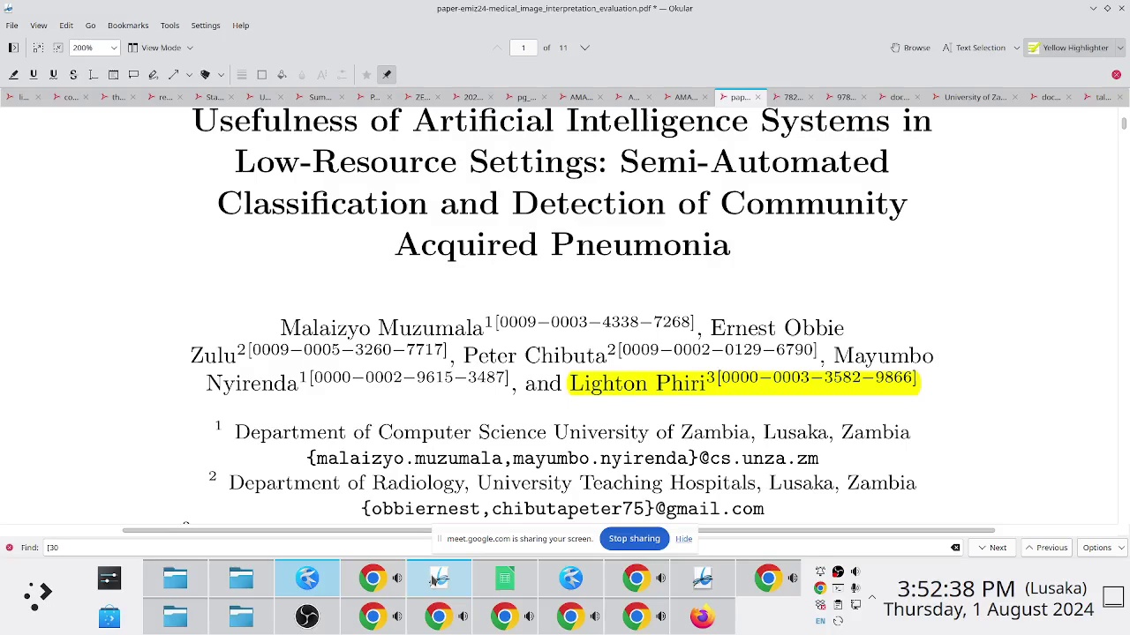
{"action": "mouse_move", "coordinate": [281, 326]}
{"action": "left_mouse_down"}
{"action": "mouse_move", "coordinate": [510, 381]}
{"action": "mouse_move", "coordinate": [925, 378]}
{"action": "left_mouse_up"}
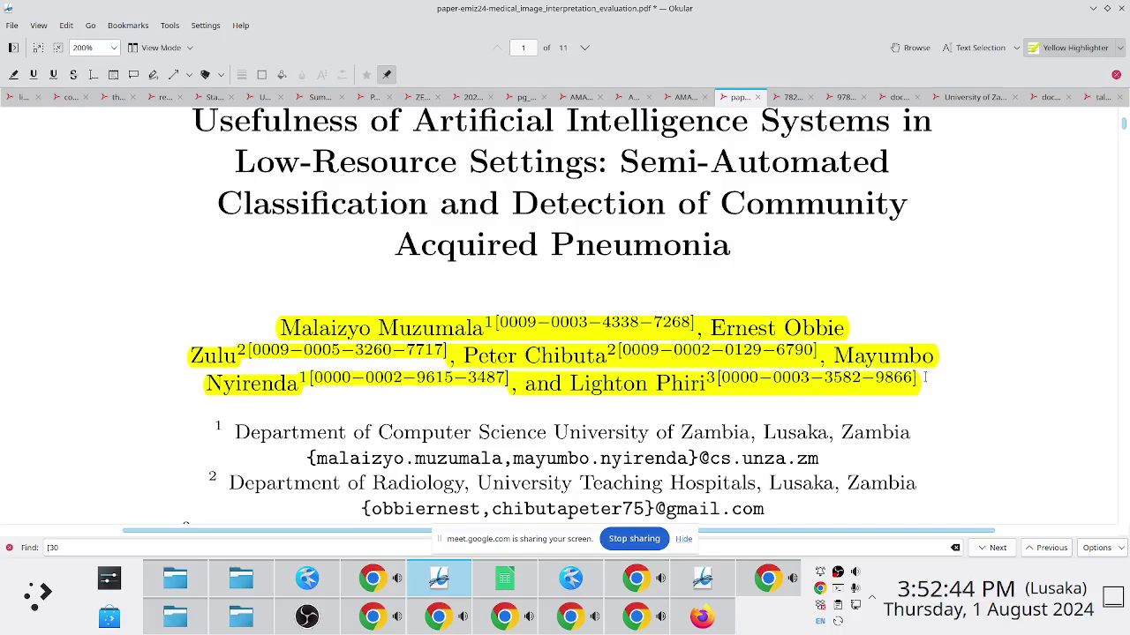
- Return to the submission page in Chrome and expand the "Test Discussion About Submission" entry under Pre-Review Discussions
{"action": "key", "text": "alt+Tab"}
{"action": "key", "text": "alt+Tab"}
{"action": "key", "text": "alt+Tab"}
{"action": "key", "text": "alt+Tab"}
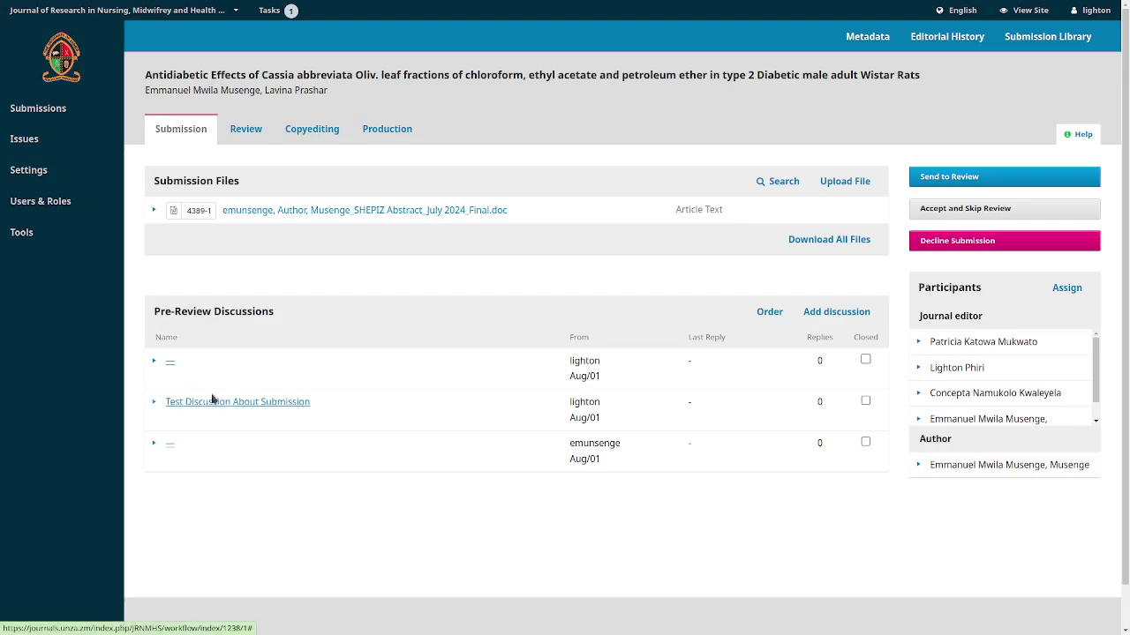
{"action": "left_click", "coordinate": [153, 403]}
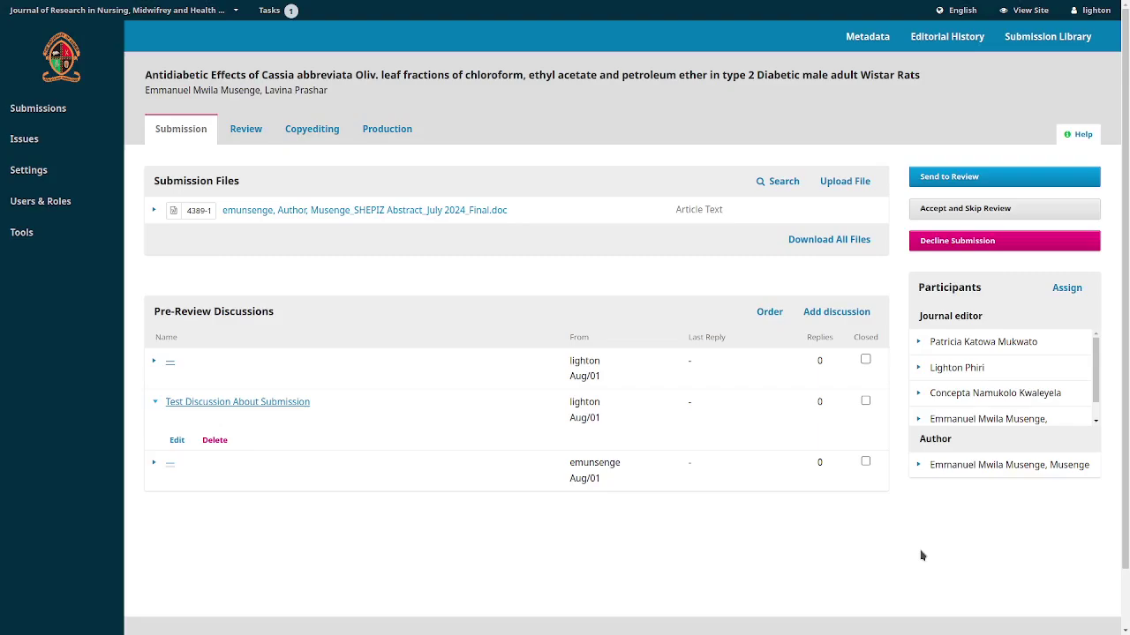
- Switch back to the Kate notes and add the heading "## Desk Review" a few lines below "## Double Blind"
{"action": "key", "text": "alt+Tab"}
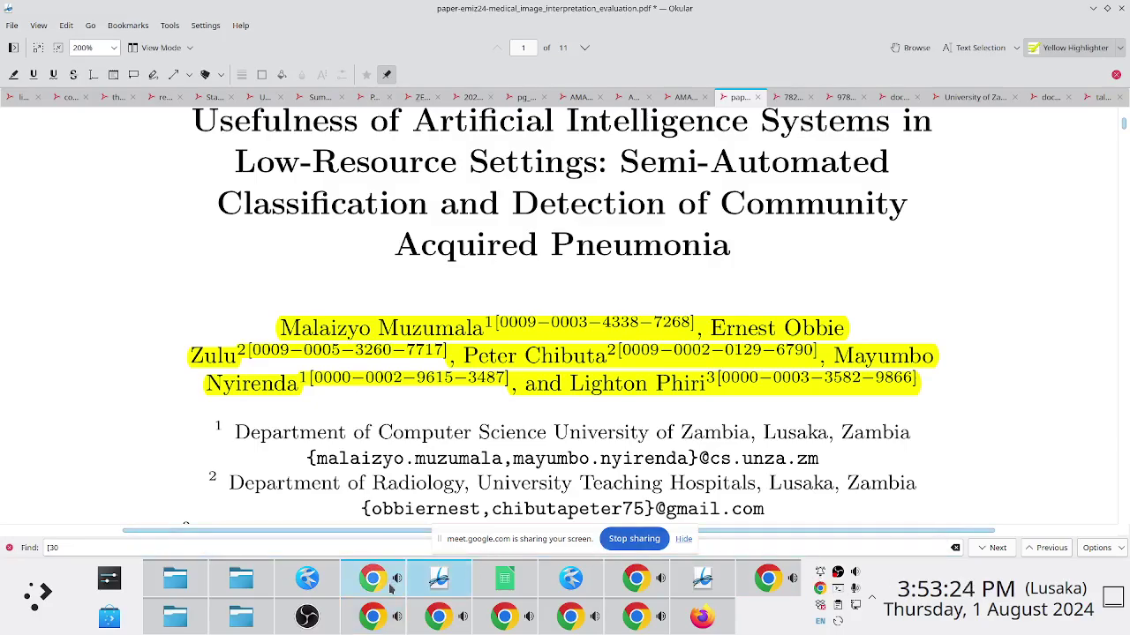
{"action": "left_click", "coordinate": [311, 579]}
{"action": "key", "text": "Return"}
{"action": "key", "text": "Return"}
{"action": "key", "text": "Return"}
{"action": "key", "text": "Return"}
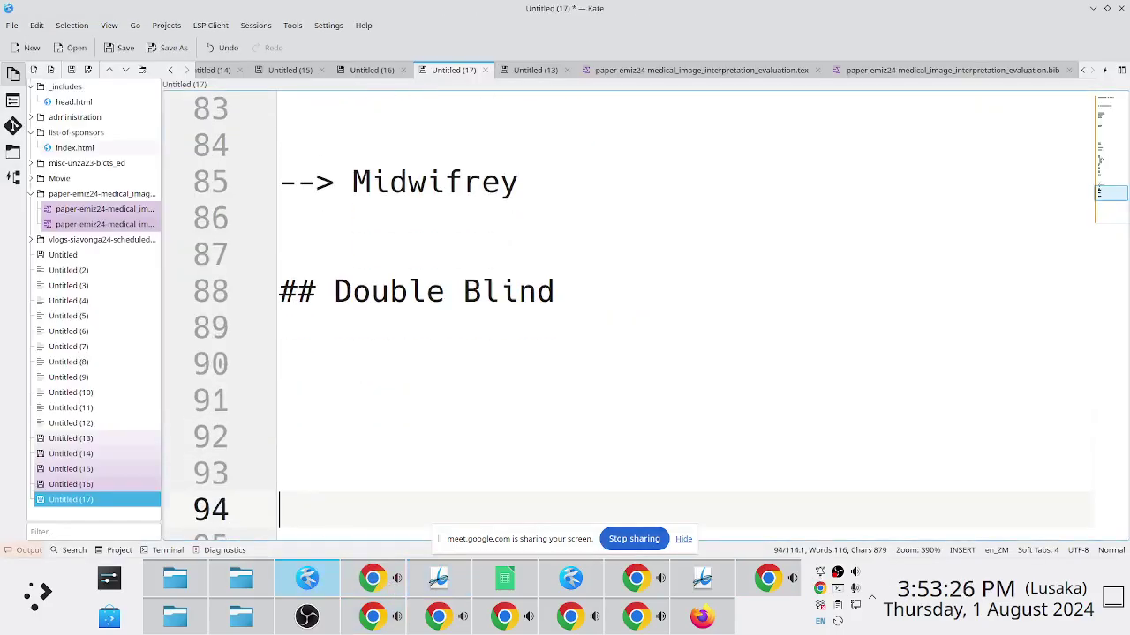
{"action": "key", "text": "Return"}
{"action": "key", "text": "Return"}
{"action": "key", "text": "Up"}
{"action": "key", "text": "Up"}
{"action": "key", "text": "Up"}
{"action": "key", "text": "Up"}
{"action": "type", "text": "## D"}
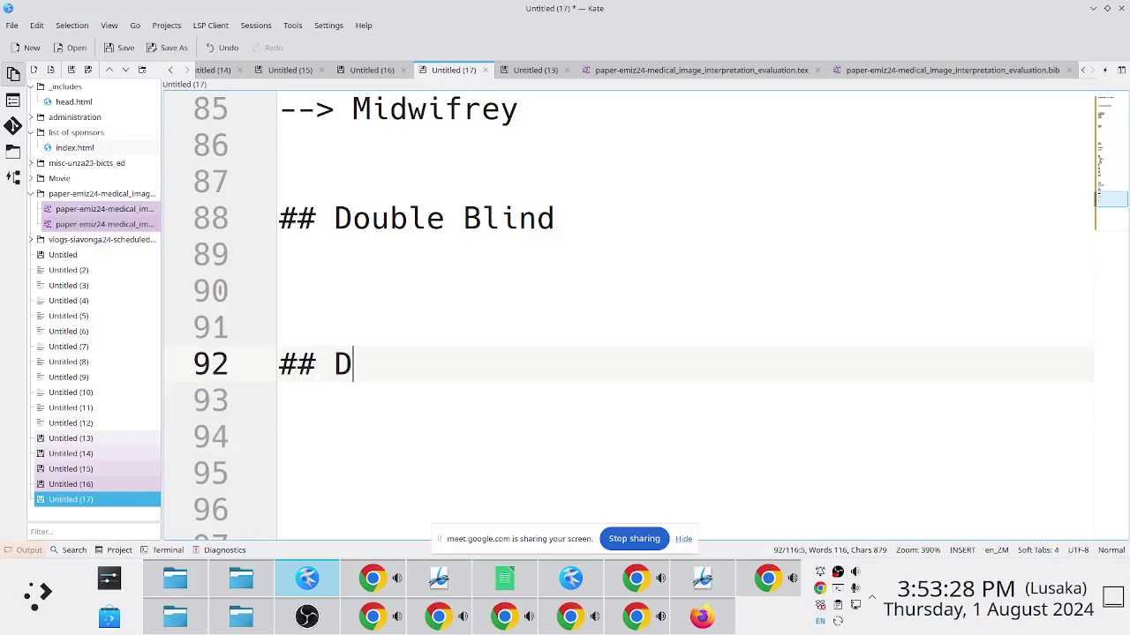
{"action": "type", "text": "esk Review"}
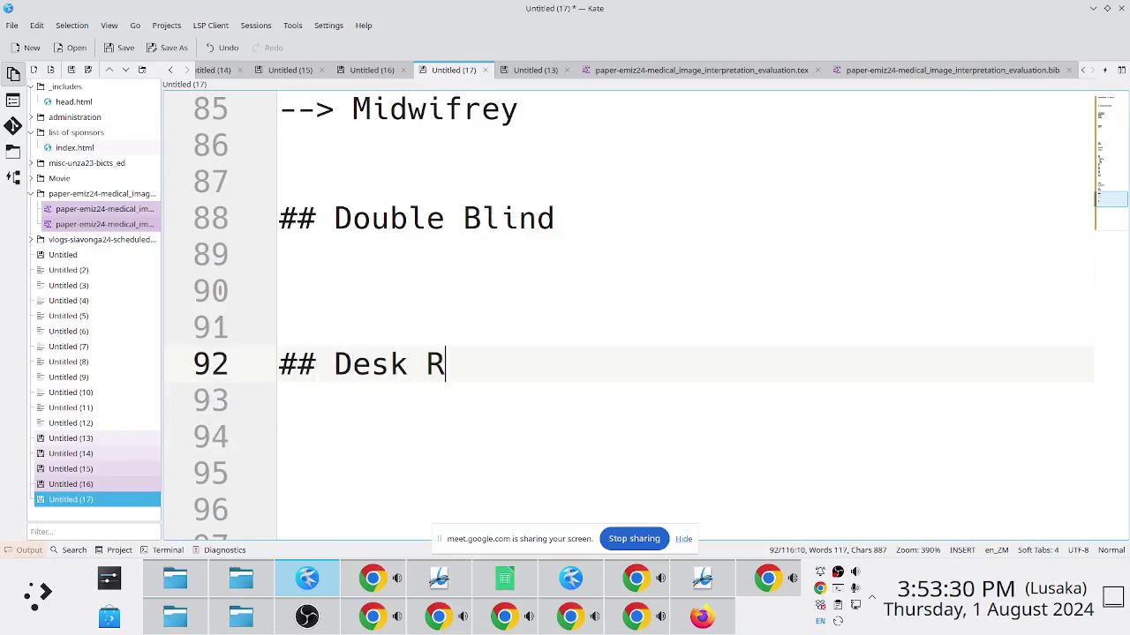
{"action": "key", "text": "Return"}
{"action": "key", "text": "Return"}
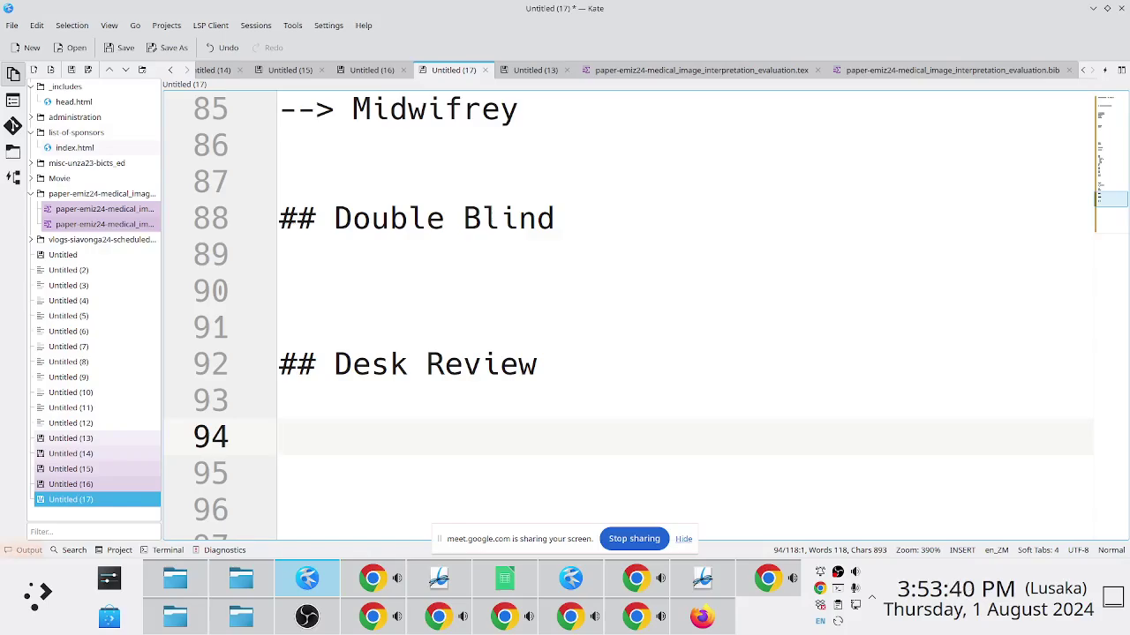
- Add the bullet "- Is paper anonymised?" directly under the Desk Review heading
{"action": "left_click", "coordinate": [279, 400]}
{"action": "type", "text": "- "}
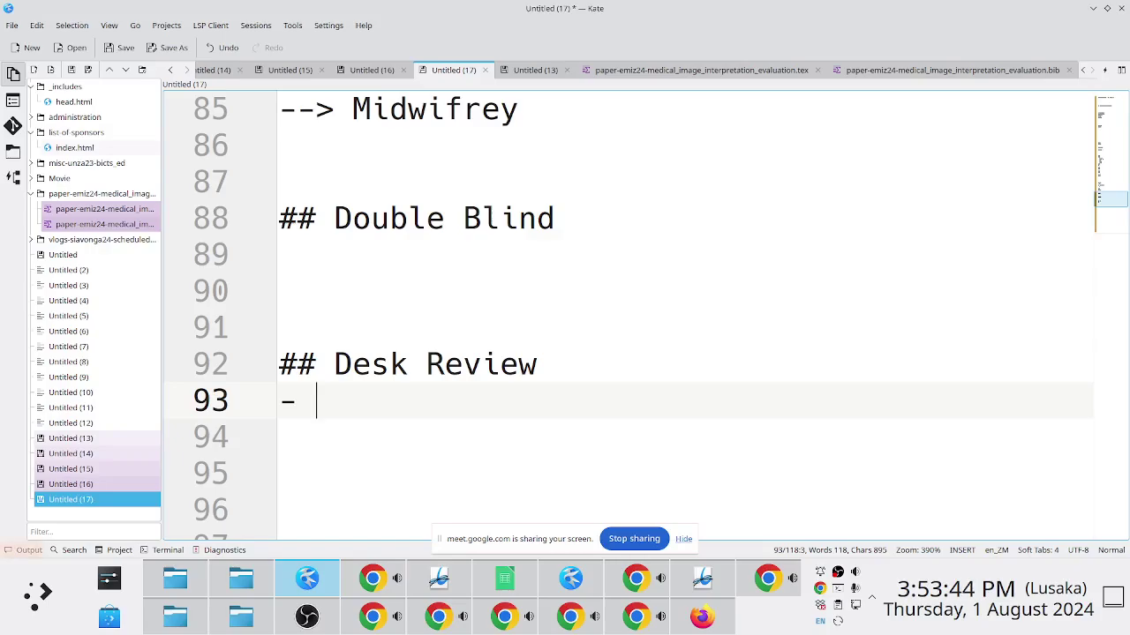
{"action": "type", "text": "Is paper "}
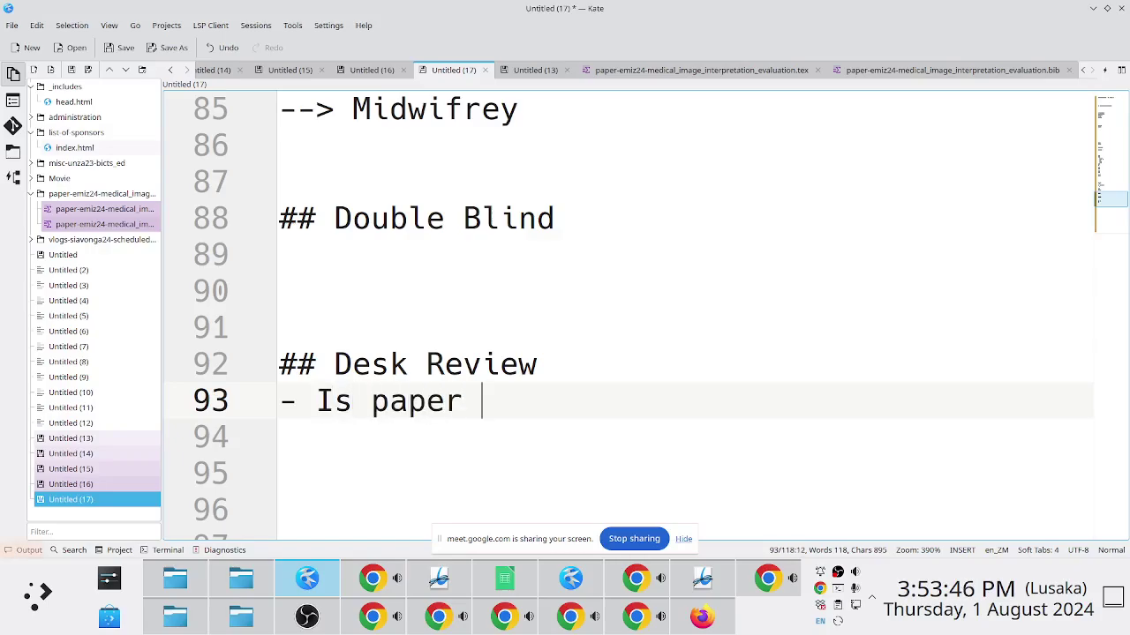
{"action": "type", "text": "anonymise"}
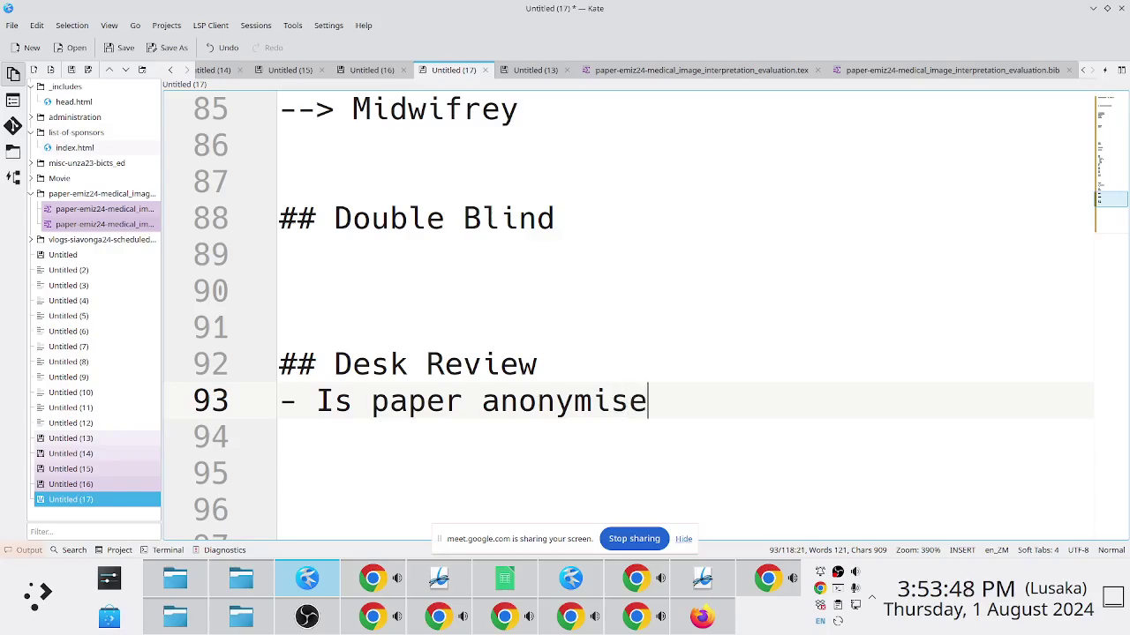
{"action": "type", "text": "d?"}
{"action": "key", "text": "Return"}
- Add a second Desk Review bullet, "- Does paper conform to page limit?", and begin another bullet line below it
{"action": "type", "text": "- "}
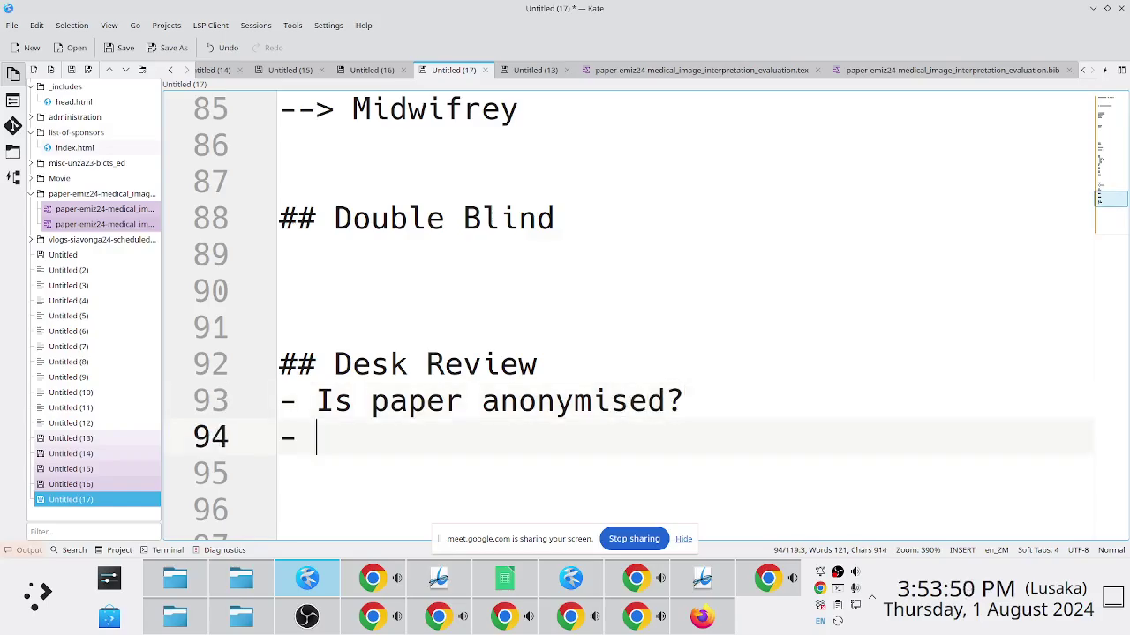
{"action": "type", "text": "Do"}
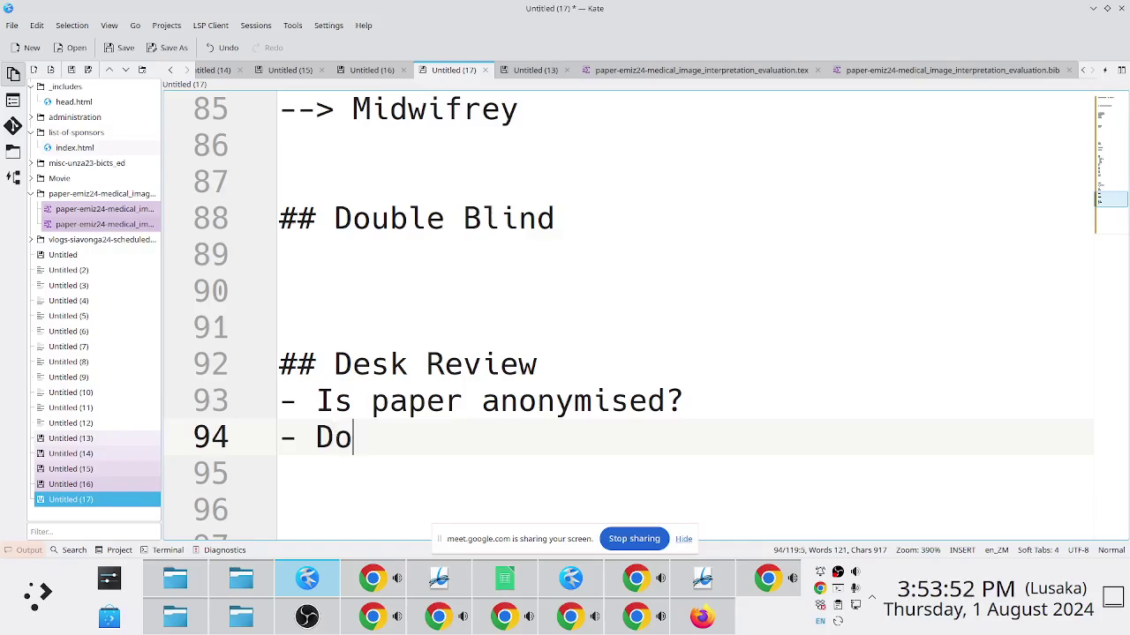
{"action": "type", "text": "es paper conf"}
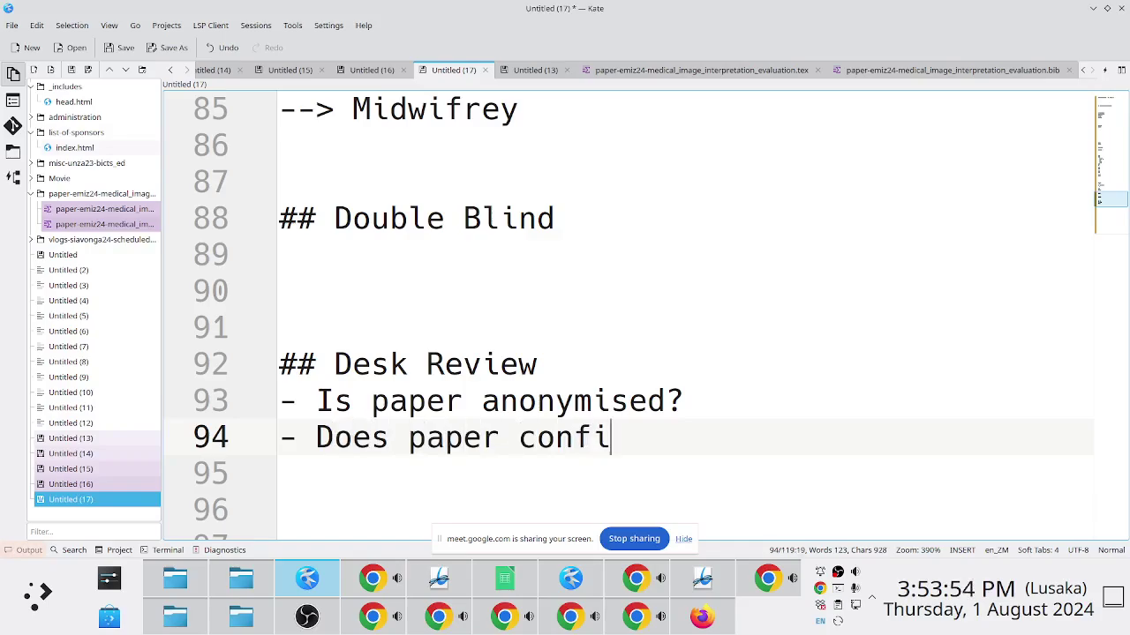
{"action": "type", "text": "orm t op"}
{"action": "key", "text": "BackSpace"}
{"action": "key", "text": "BackSpace"}
{"action": "key", "text": "BackSpace"}
{"action": "type", "text": "o page limit?"}
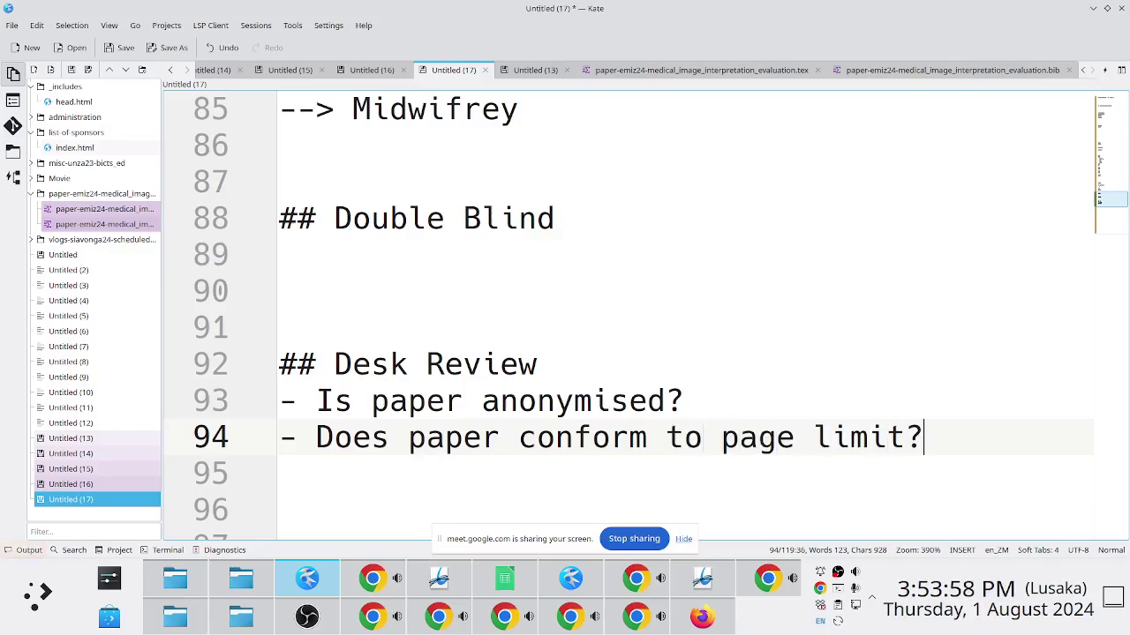
{"action": "key", "text": "Return"}
{"action": "type", "text": "-"}
- Return to the submission in Chrome and open its Article Text file in a maximized LibreOffice Writer window
{"action": "key", "text": "alt+Tab"}
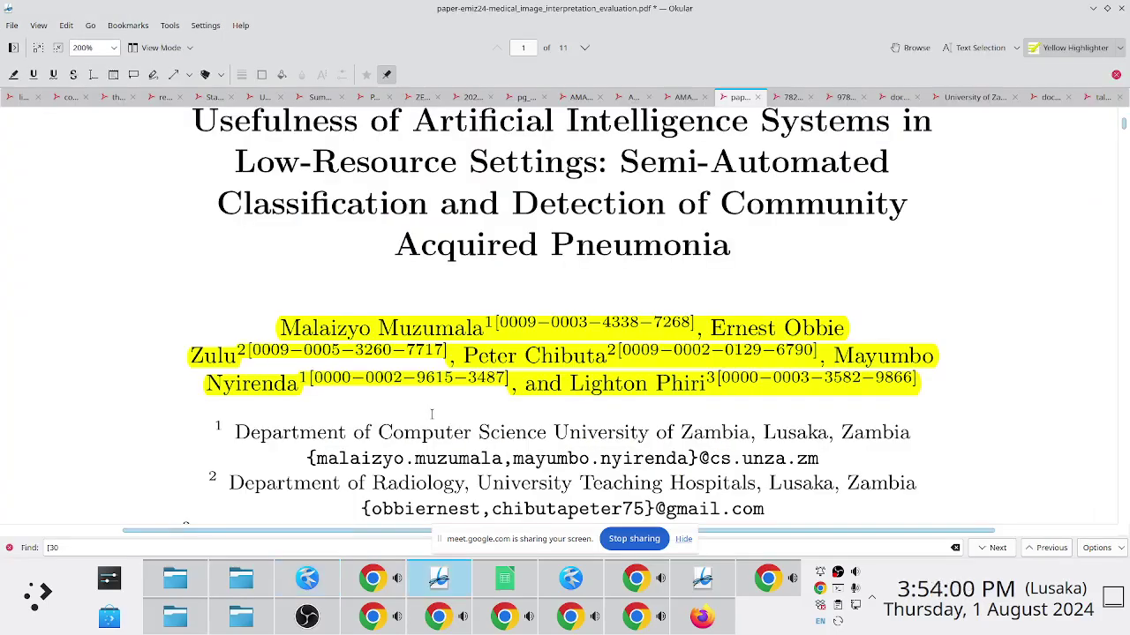
{"action": "key", "text": "alt+Tab"}
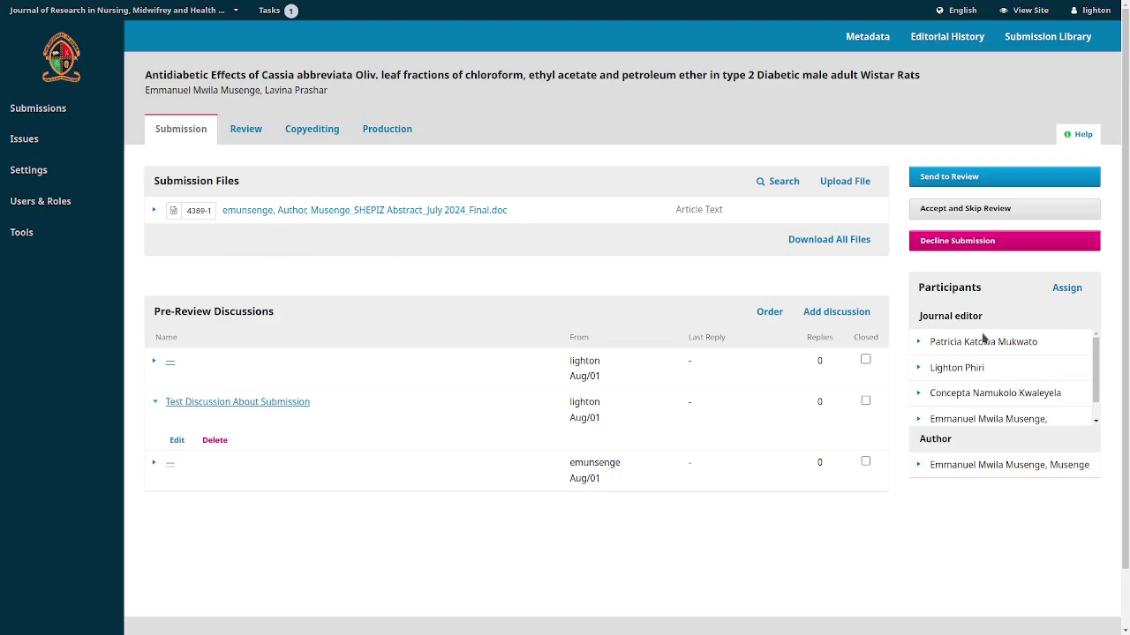
{"action": "left_click", "coordinate": [365, 211]}
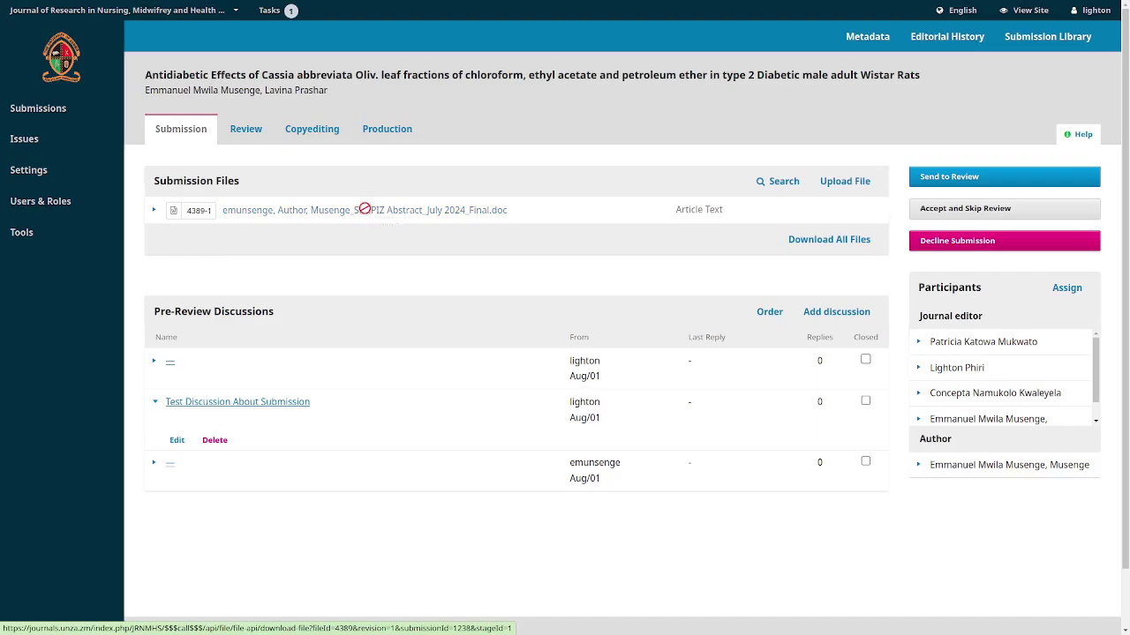
{"action": "key", "text": "F11"}
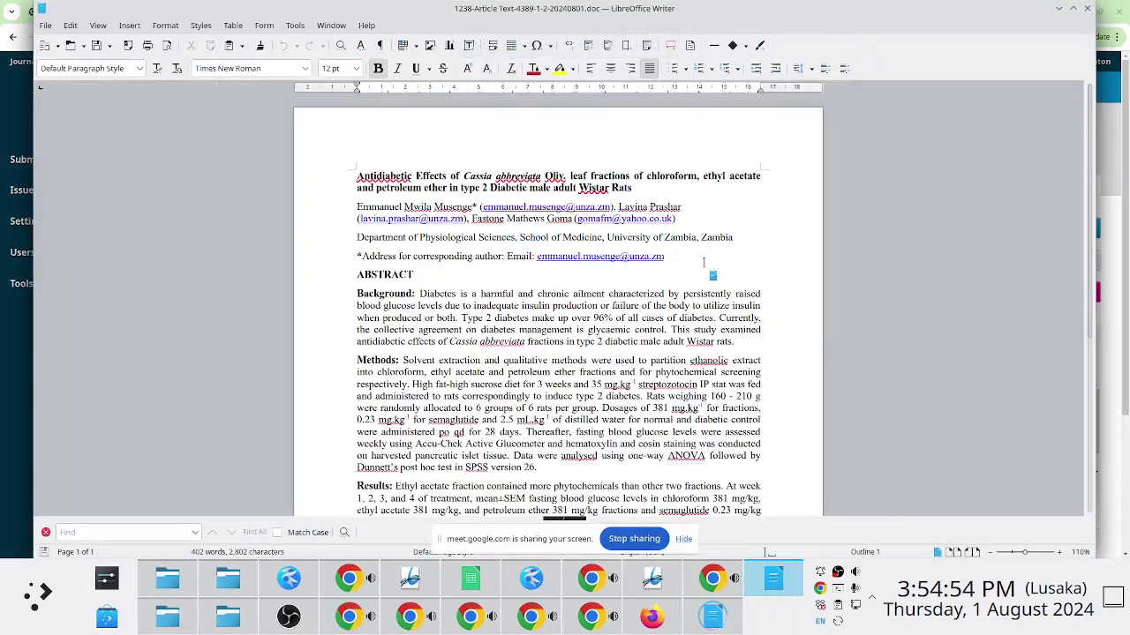
{"action": "double_click", "coordinate": [862, 7]}
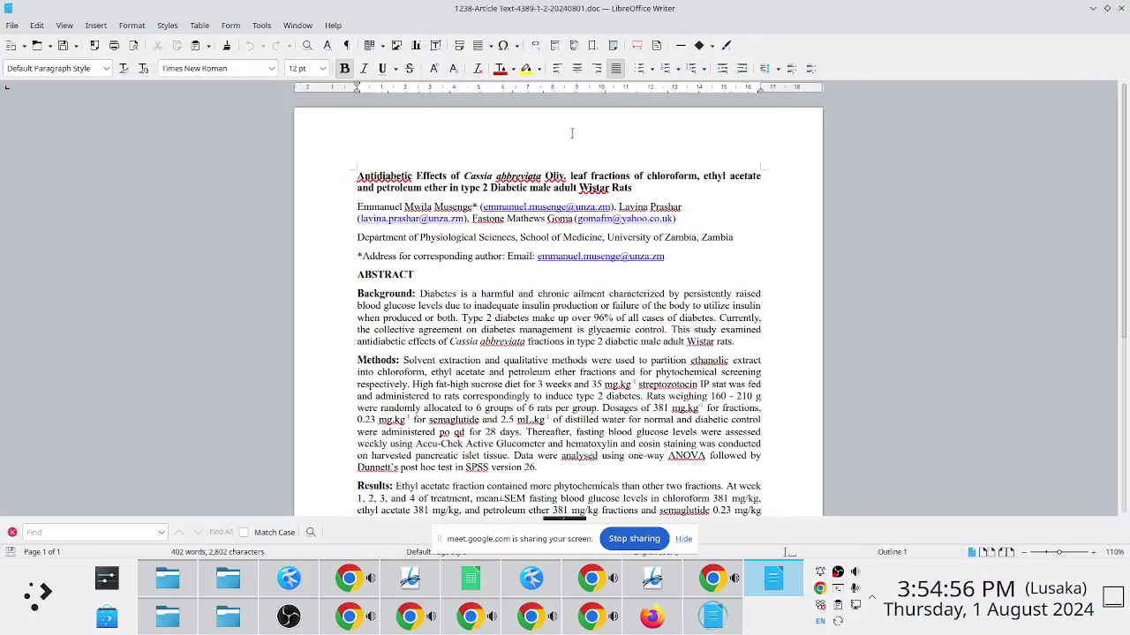
- Examine the author names, e-mail addresses and affiliation under the article title, marking those lines to check whether the paper is anonymised
{"action": "left_click_drag", "start_coordinate": [701, 238], "coordinate": [357, 206]}
{"action": "left_click", "coordinate": [663, 278]}
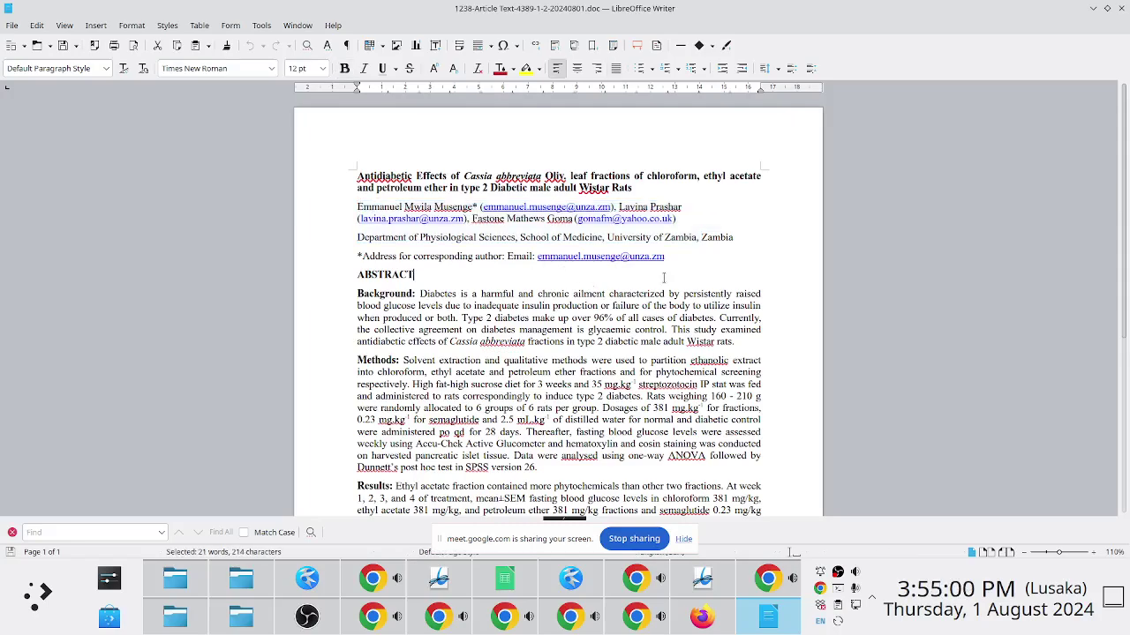
{"action": "left_click", "coordinate": [479, 205]}
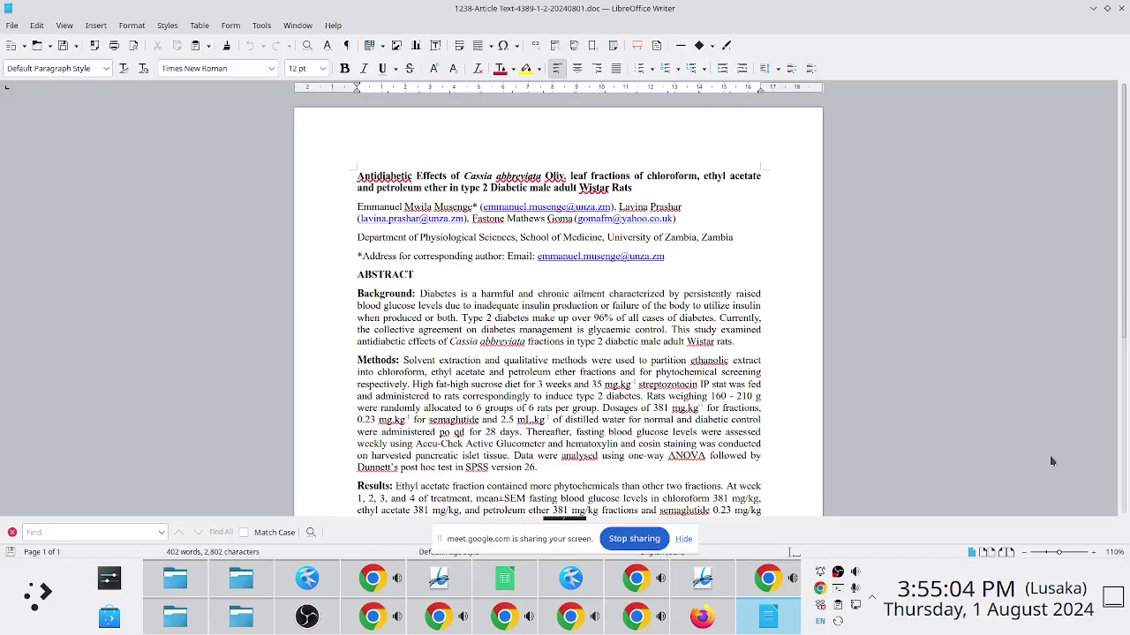
{"action": "left_click", "coordinate": [1095, 553]}
{"action": "left_click", "coordinate": [1095, 553]}
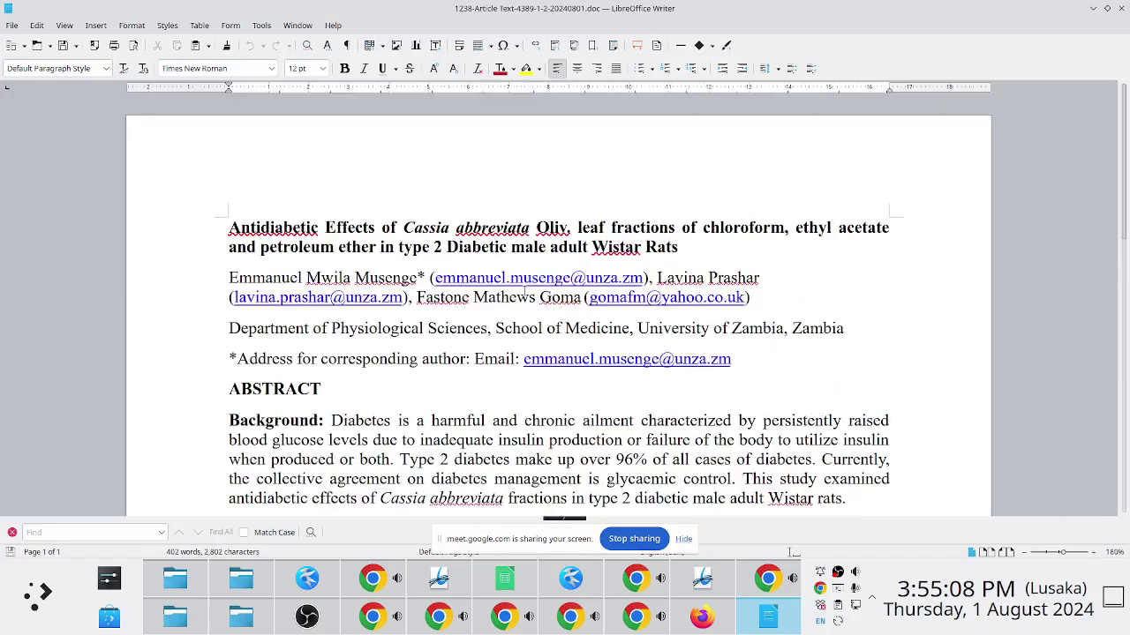
{"action": "left_click_drag", "start_coordinate": [226, 277], "coordinate": [794, 346]}
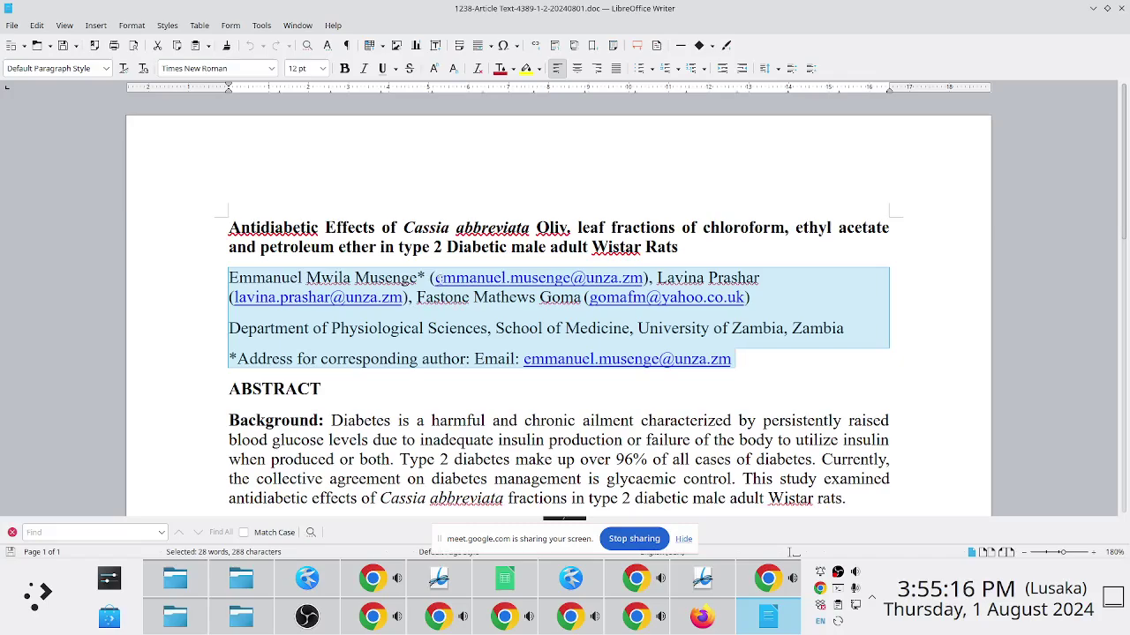
{"action": "left_click", "coordinate": [423, 278]}
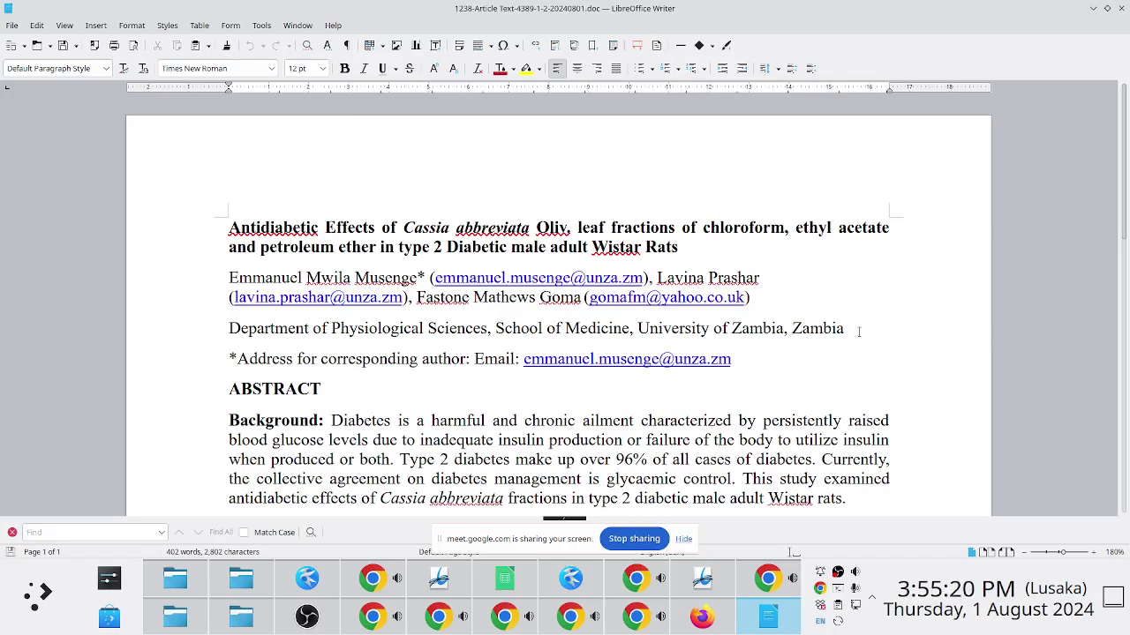
- Look through the article from the abstract to the Keywords line to check its length and content
{"action": "key", "text": "BackSpace"}
{"action": "key", "text": "Page_Down"}
{"action": "key", "text": "Page_Down"}
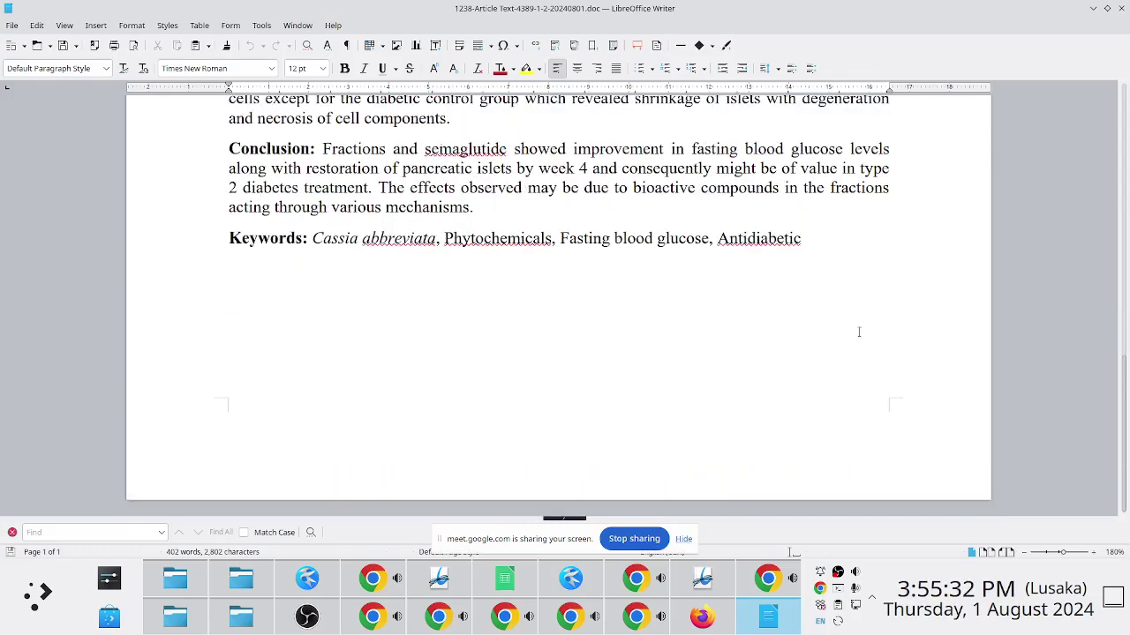
{"action": "key", "text": "Page_Up"}
{"action": "key", "text": "Page_Up"}
{"action": "key", "text": "Page_Down"}
{"action": "key", "text": "Page_Down"}
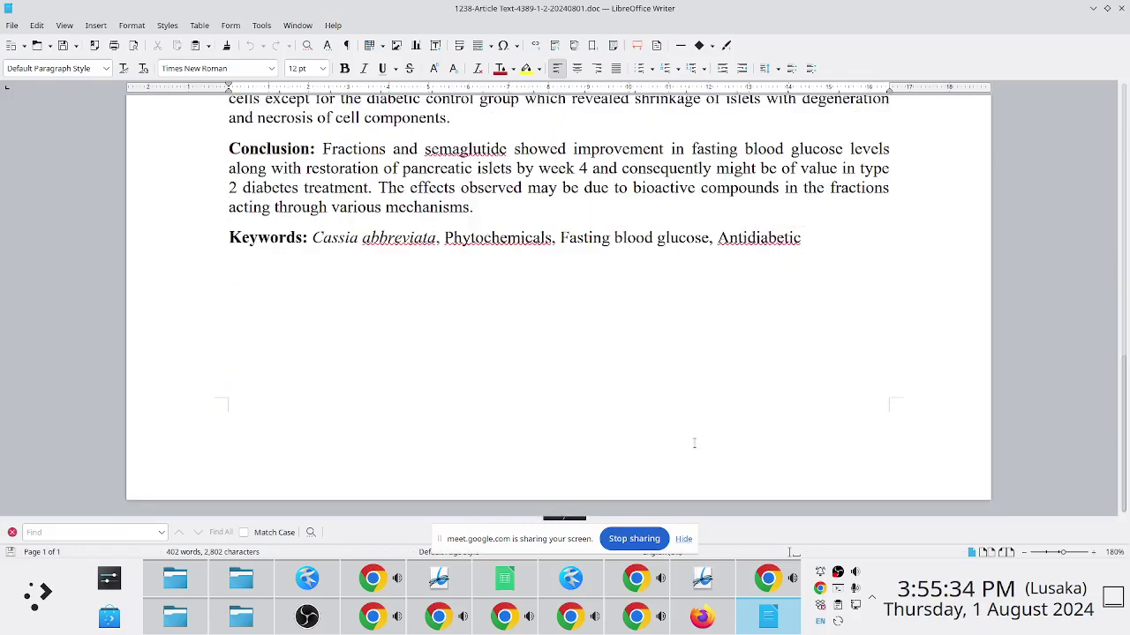
{"action": "key", "text": "Page_Down"}
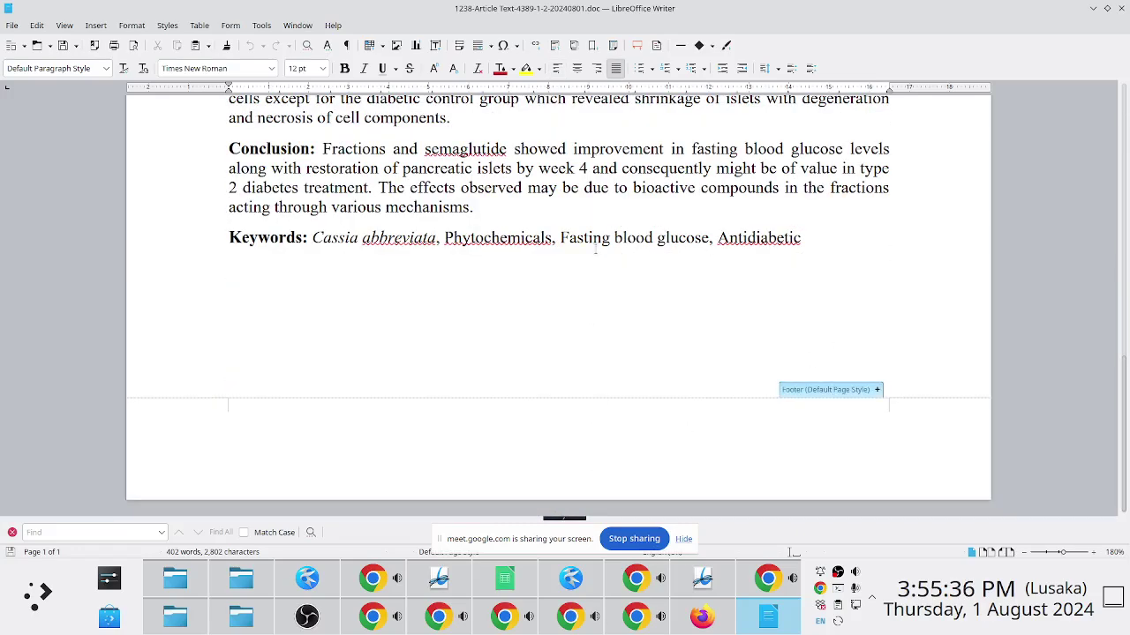
- Switch from the article in LibreOffice Writer back to the submission's workflow page in Chrome and display it full screen
{"action": "key", "text": "Page_Up"}
{"action": "key", "text": "alt+Tab"}
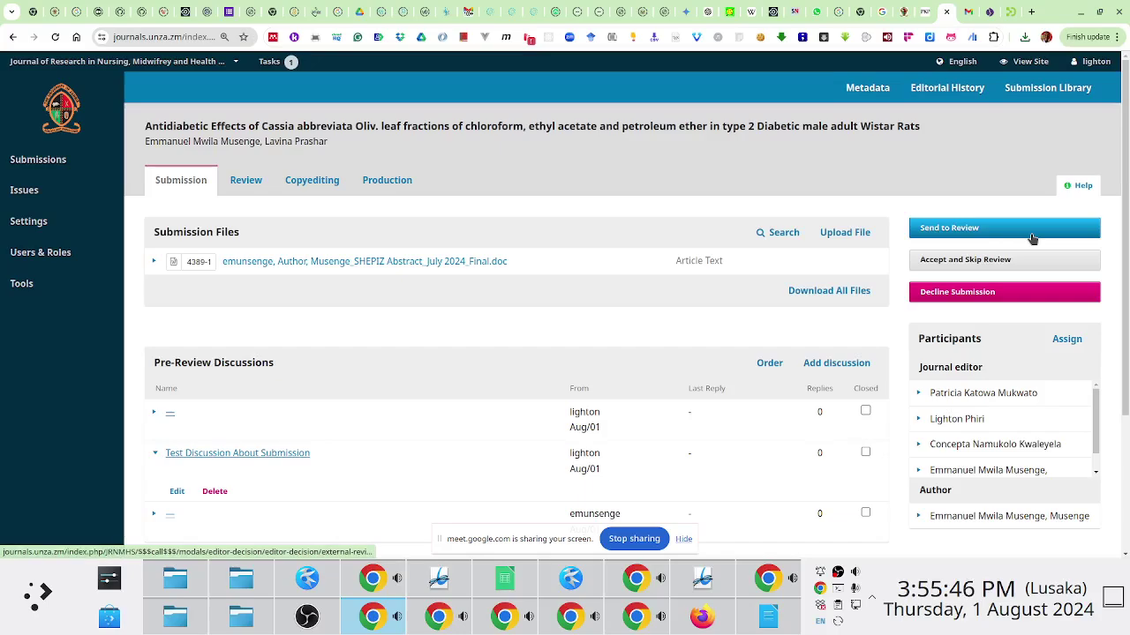
{"action": "scroll", "coordinate": [1127, 227], "scroll_direction": "down", "scroll_amount": 1}
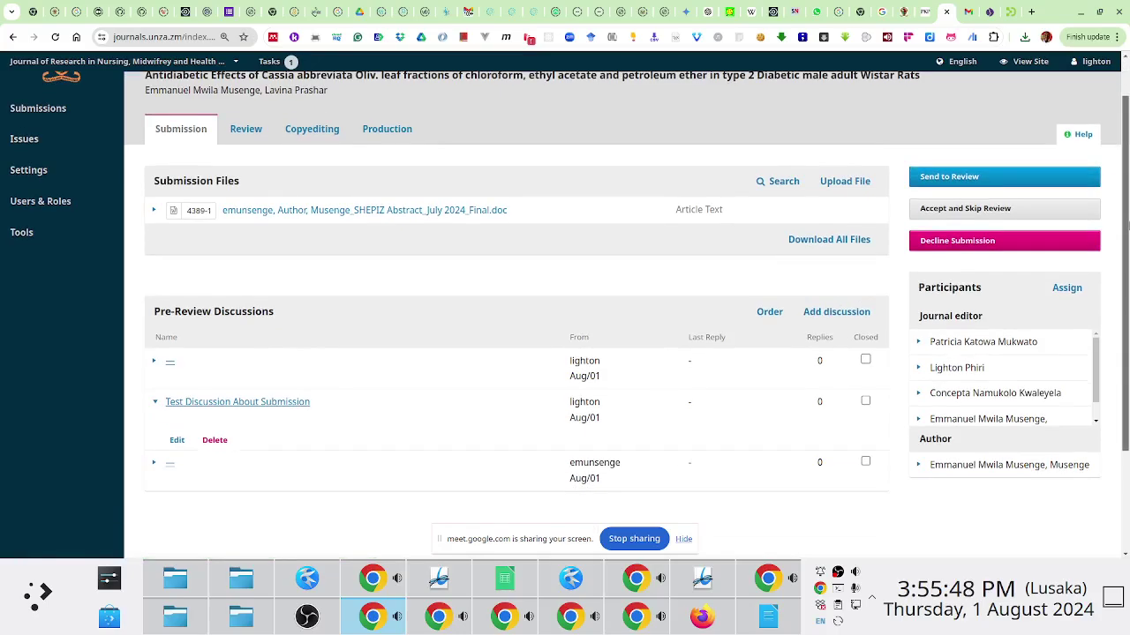
{"action": "scroll", "coordinate": [1127, 225], "scroll_direction": "down", "scroll_amount": 1}
{"action": "scroll", "coordinate": [1123, 211], "scroll_direction": "up", "scroll_amount": 2}
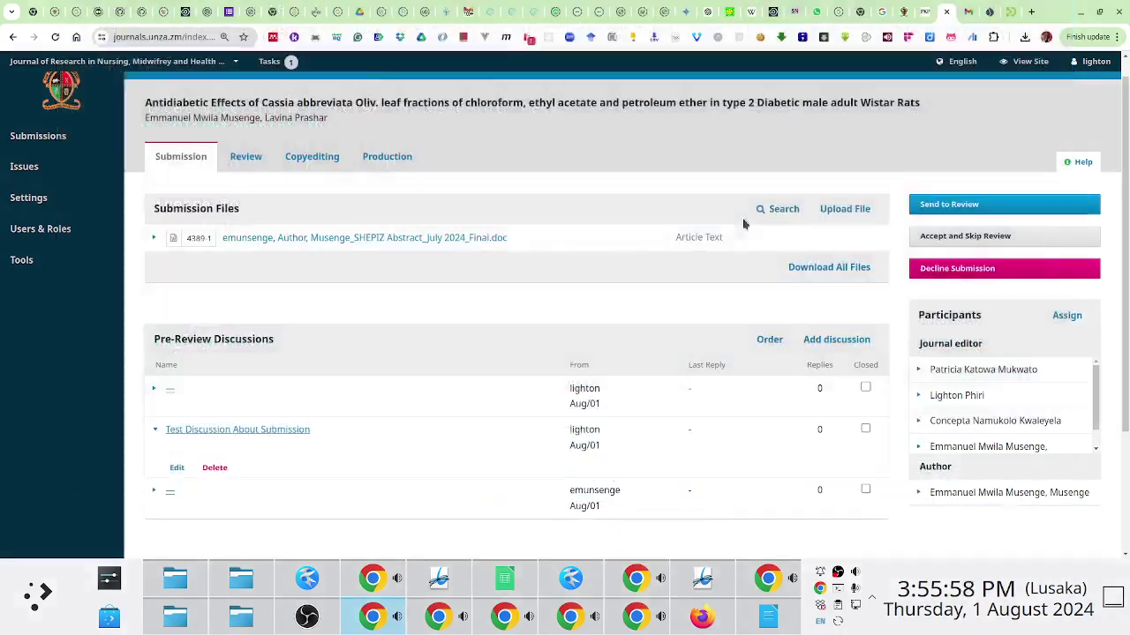
{"action": "key", "text": "F11"}
- Send the Antidiabetic Effects submission to the review stage with its Article Text file included
{"action": "left_click", "coordinate": [744, 224]}
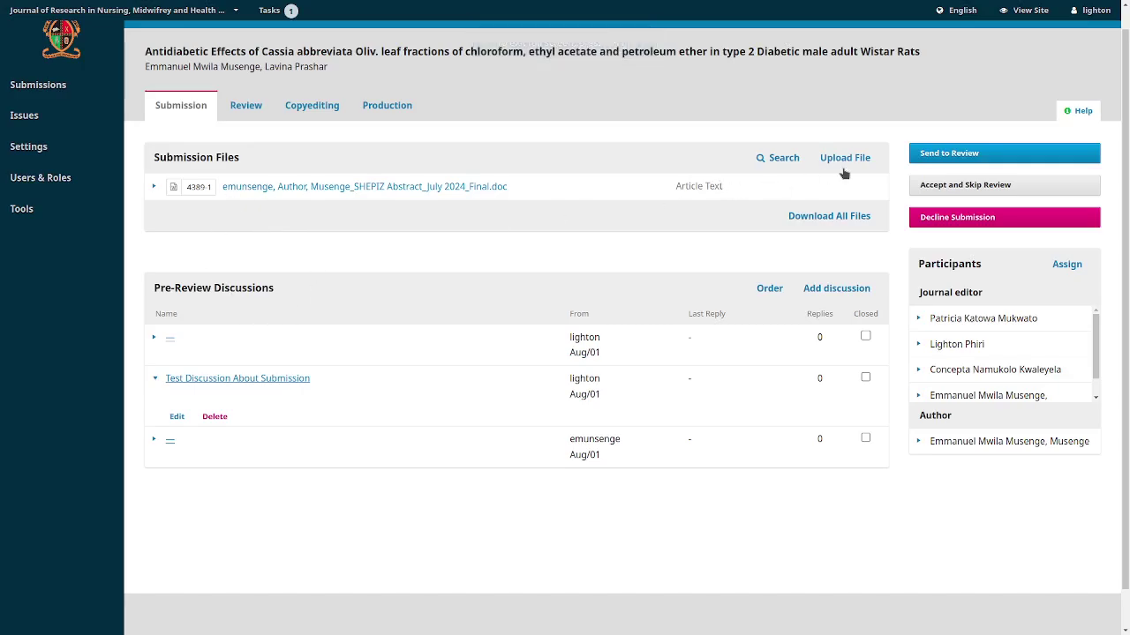
{"action": "left_click", "coordinate": [948, 152]}
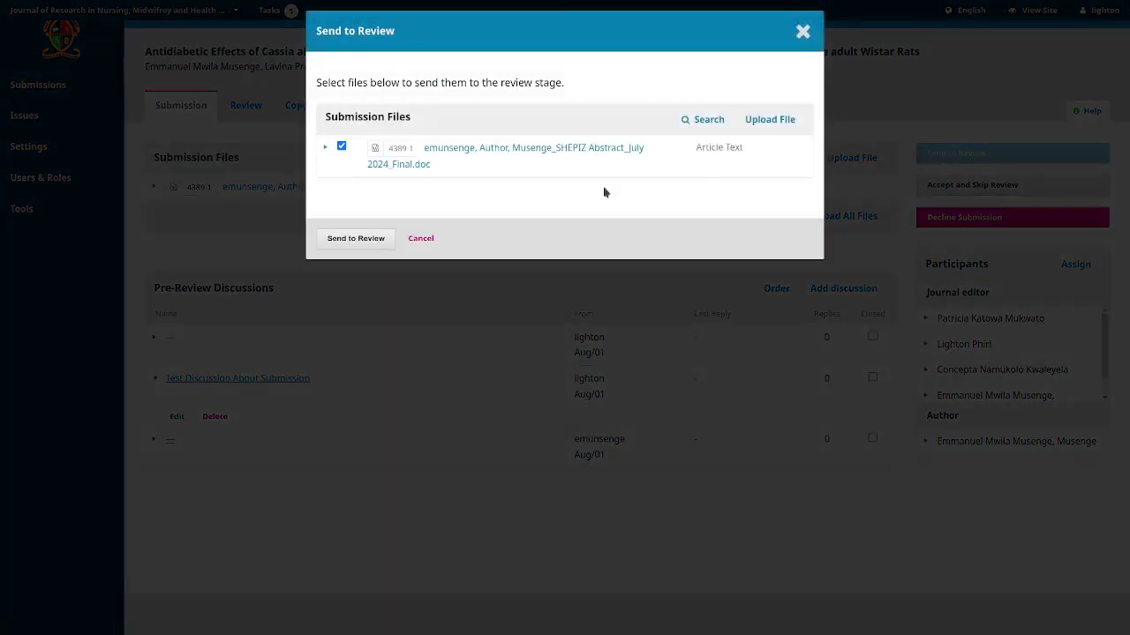
{"action": "left_click", "coordinate": [376, 240]}
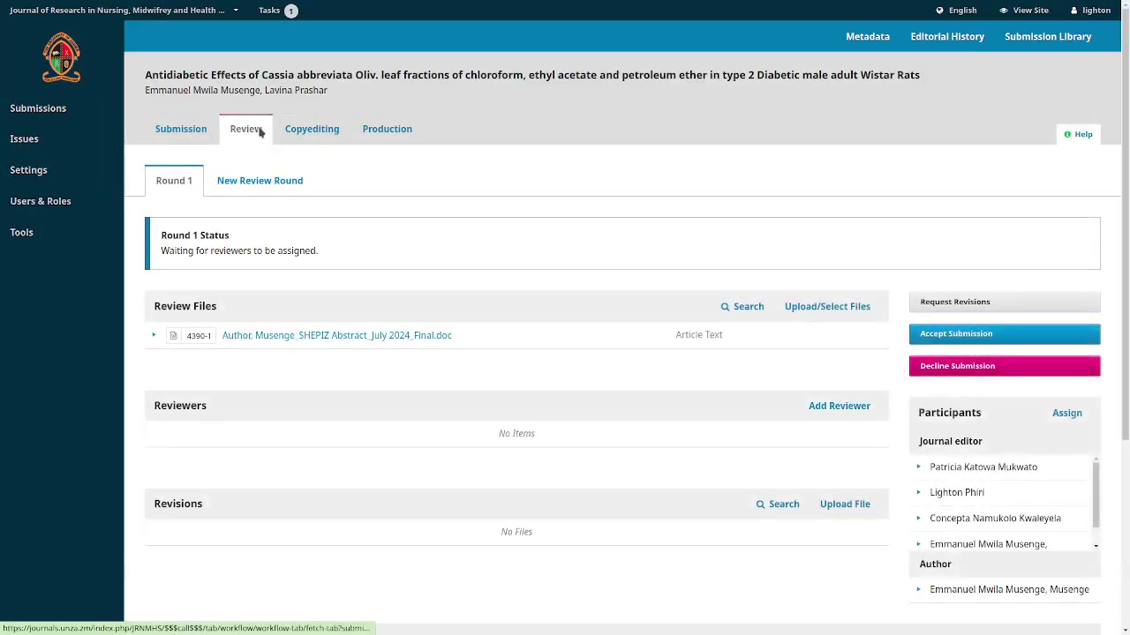
- Return to the Submissions list, expand the details of submission 1238 in My Queue, and open that submission
{"action": "left_click", "coordinate": [55, 112]}
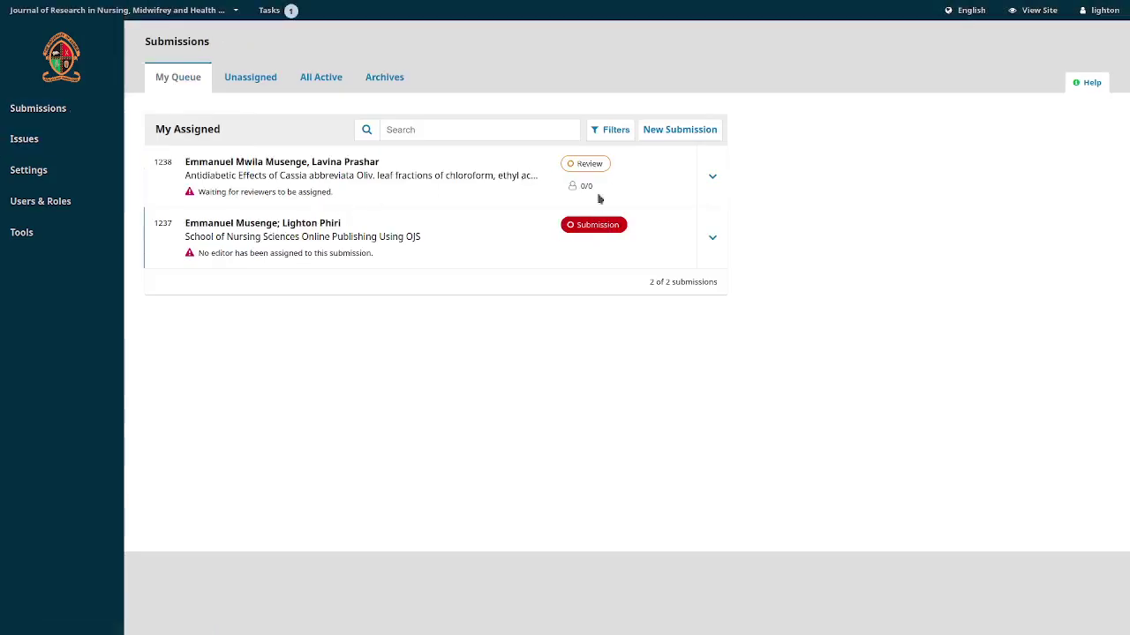
{"action": "left_click", "coordinate": [710, 181]}
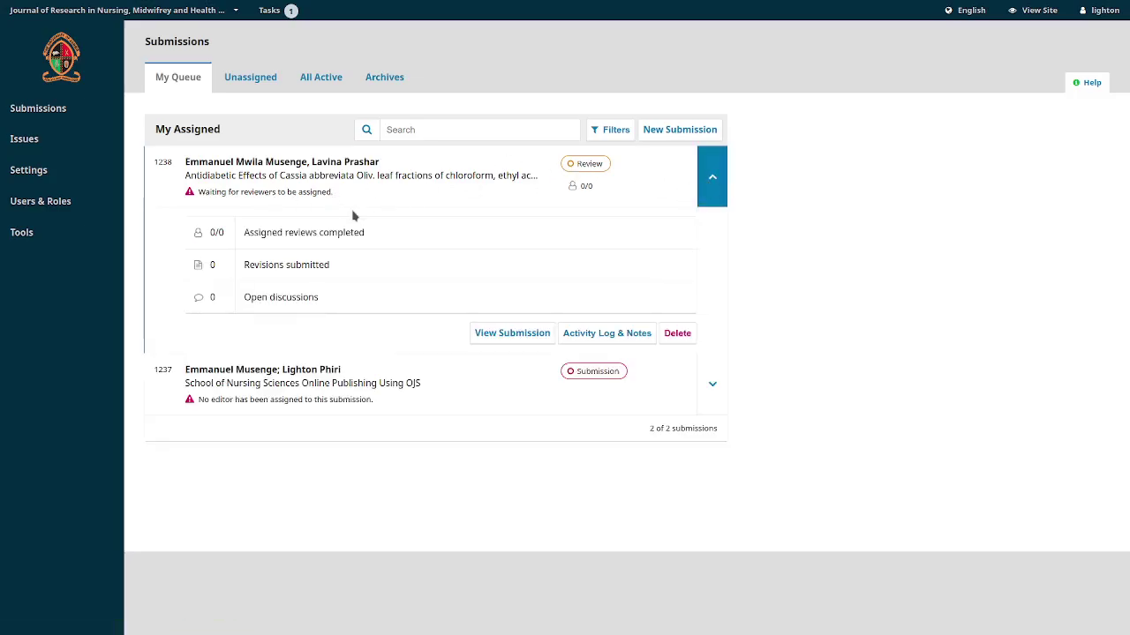
{"action": "left_click", "coordinate": [485, 331]}
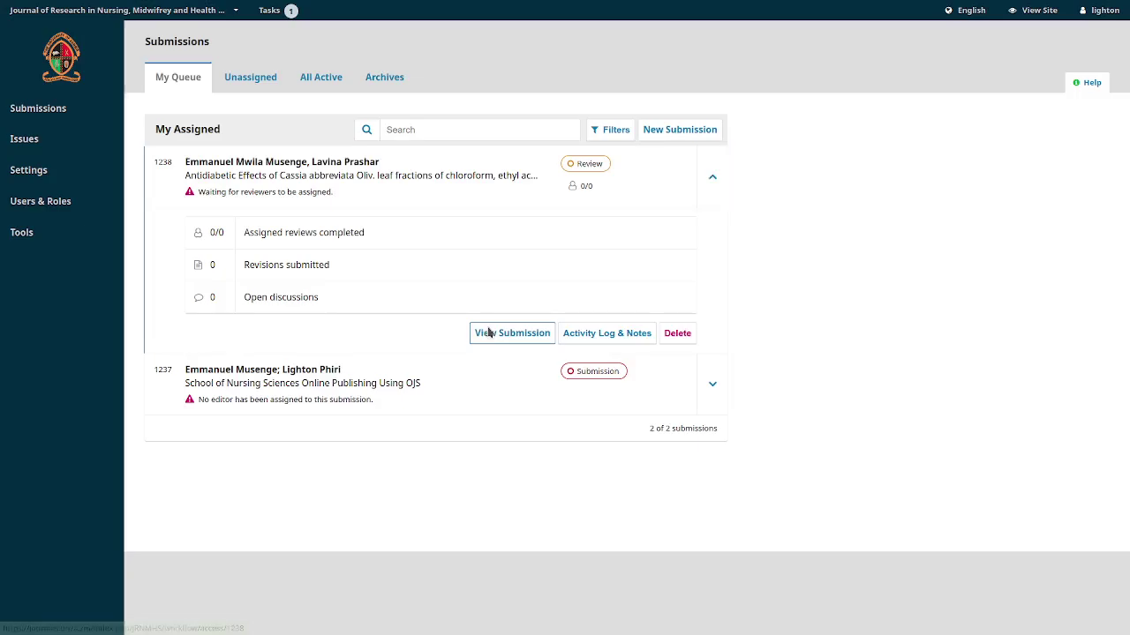